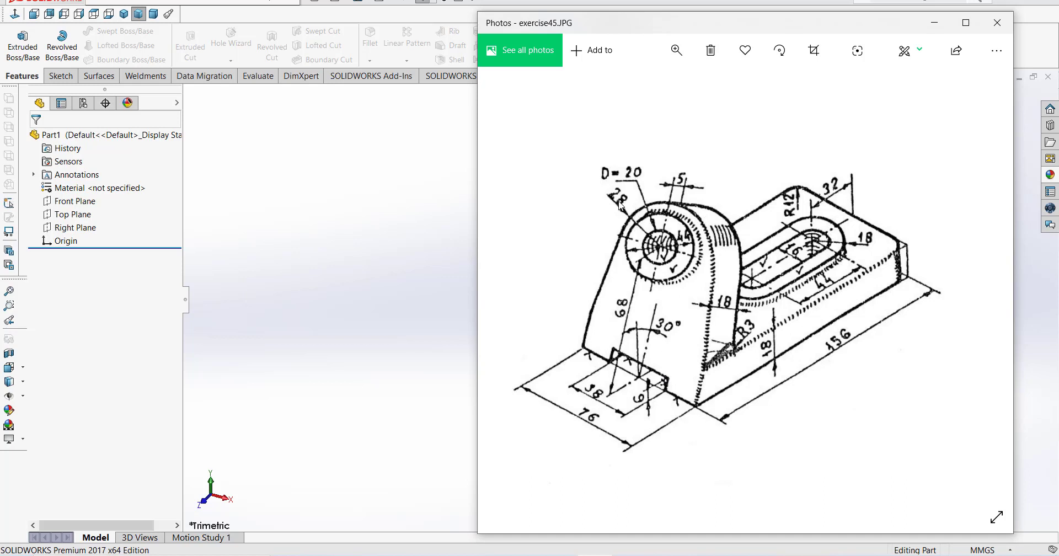
Orient the view normal to the Front Plane and start a line sketch on it
{"action": "left_click", "coordinate": [79, 201]}
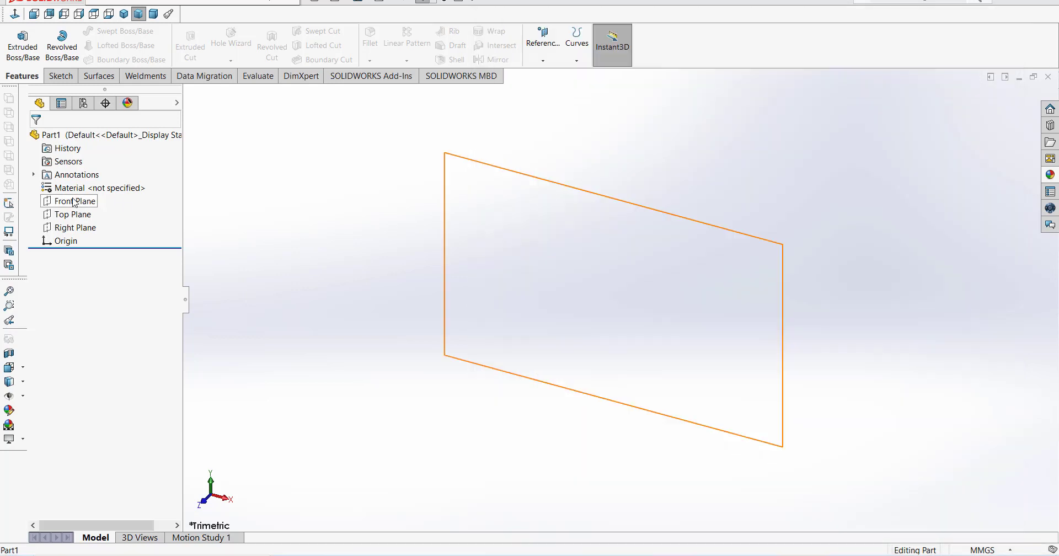
{"action": "left_click", "coordinate": [78, 203]}
{"action": "right_click", "coordinate": [76, 205]}
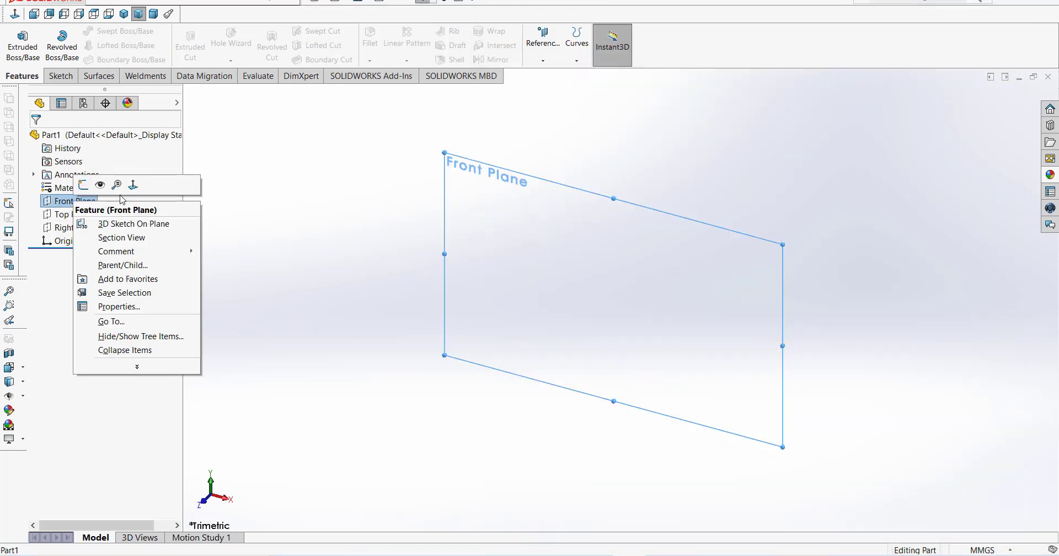
{"action": "left_click", "coordinate": [132, 182]}
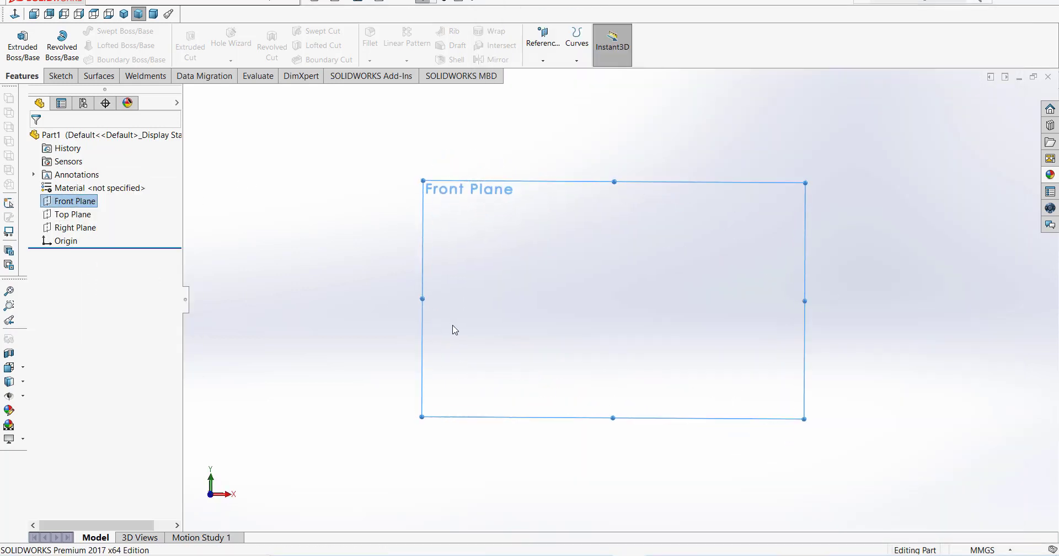
{"action": "left_click", "coordinate": [71, 77]}
{"action": "left_click", "coordinate": [103, 31]}
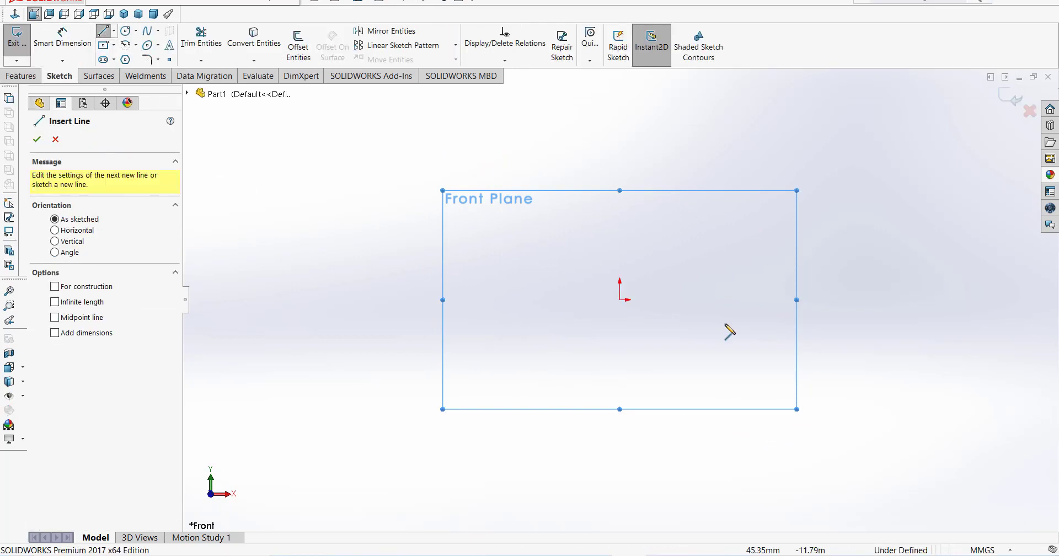
Draw a closed six-line profile from the origin with a horizontal base about 126 mm long and a slanted leg about 89 mm long
{"action": "left_click", "coordinate": [620, 299]}
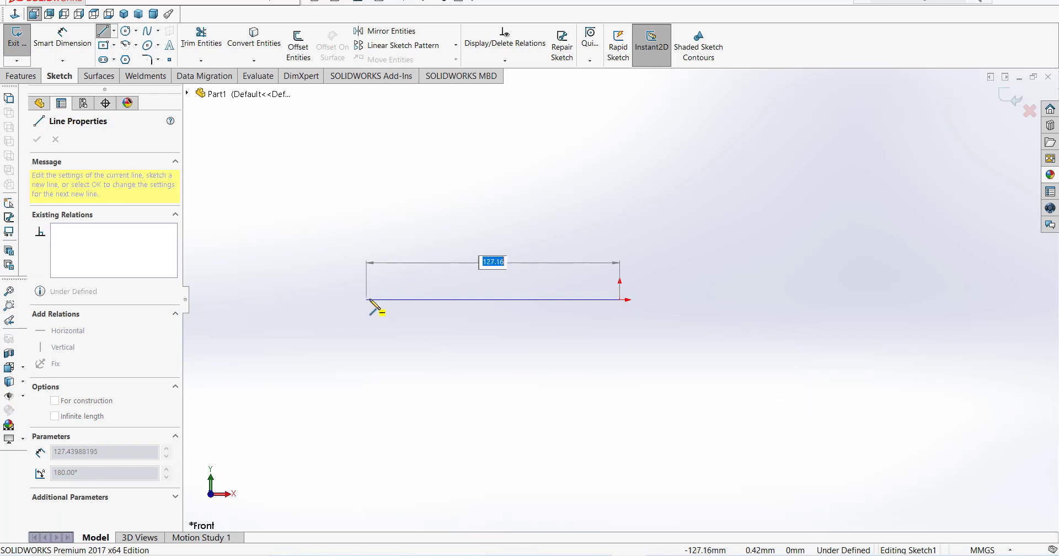
{"action": "left_click", "coordinate": [370, 300]}
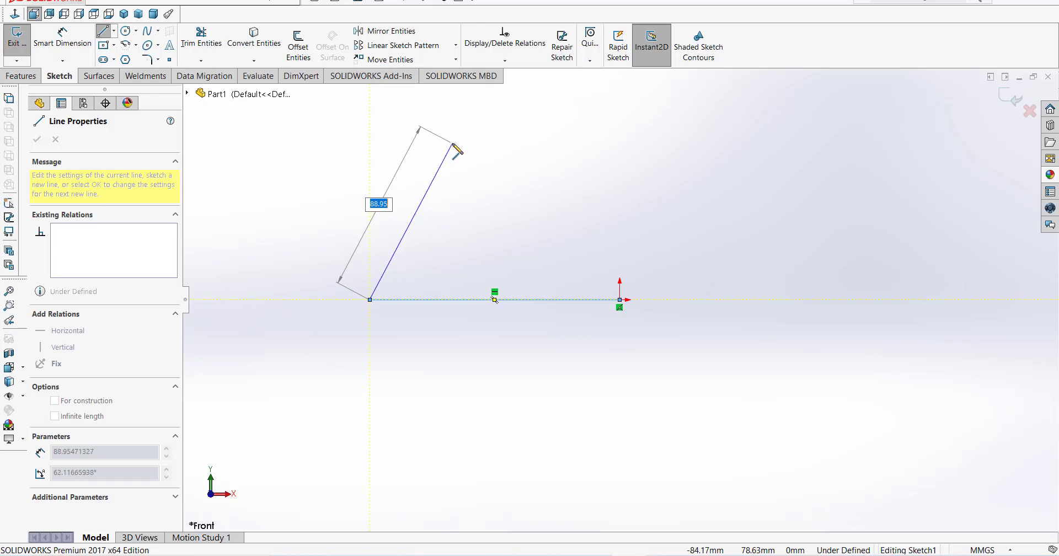
{"action": "left_click", "coordinate": [452, 144]}
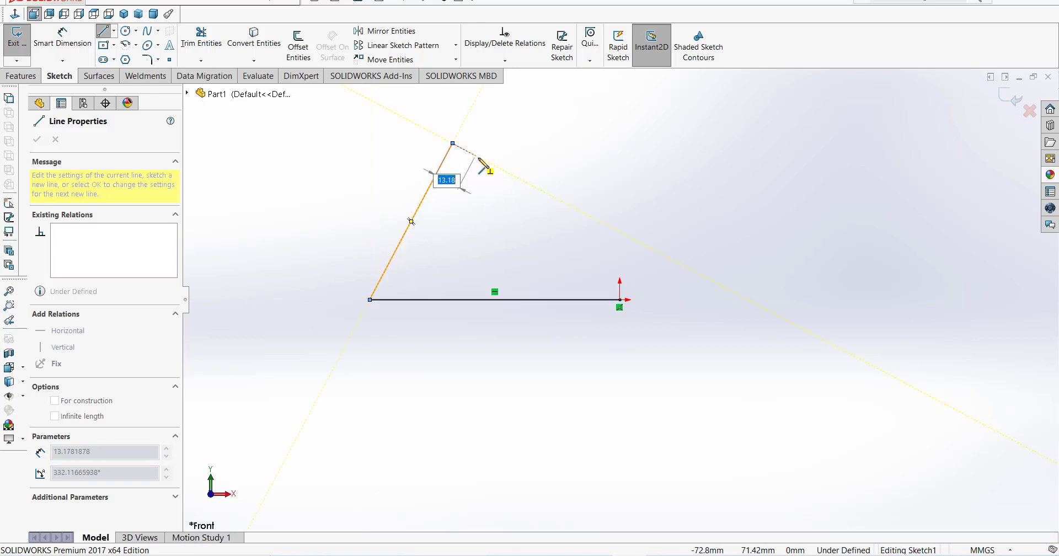
{"action": "left_click", "coordinate": [485, 161]}
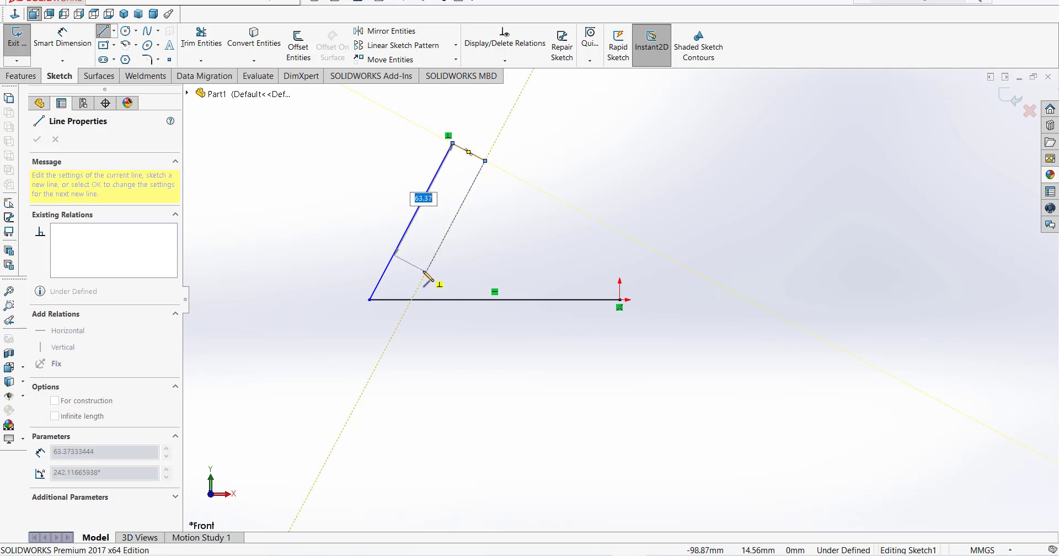
{"action": "left_click", "coordinate": [427, 272]}
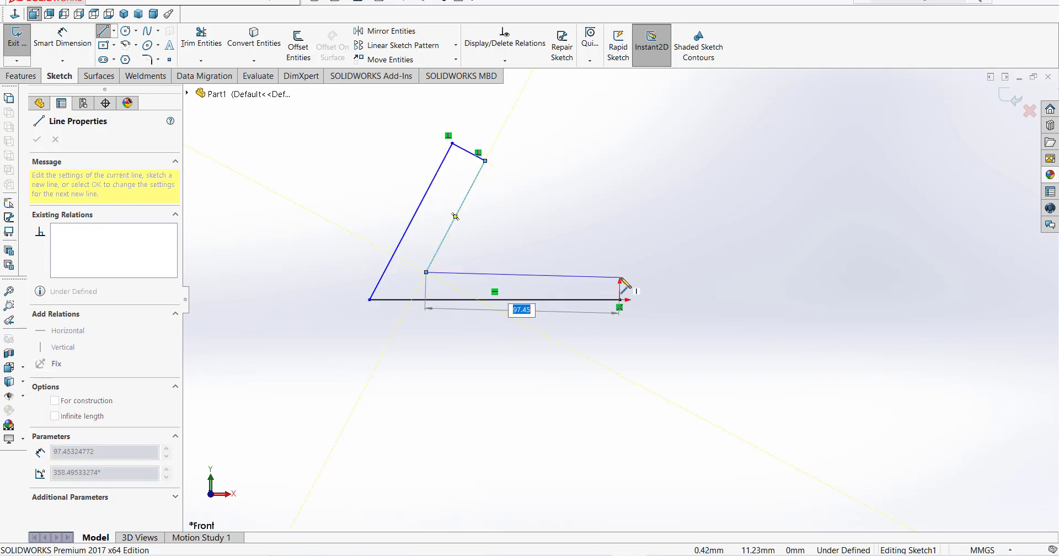
{"action": "left_click", "coordinate": [621, 272]}
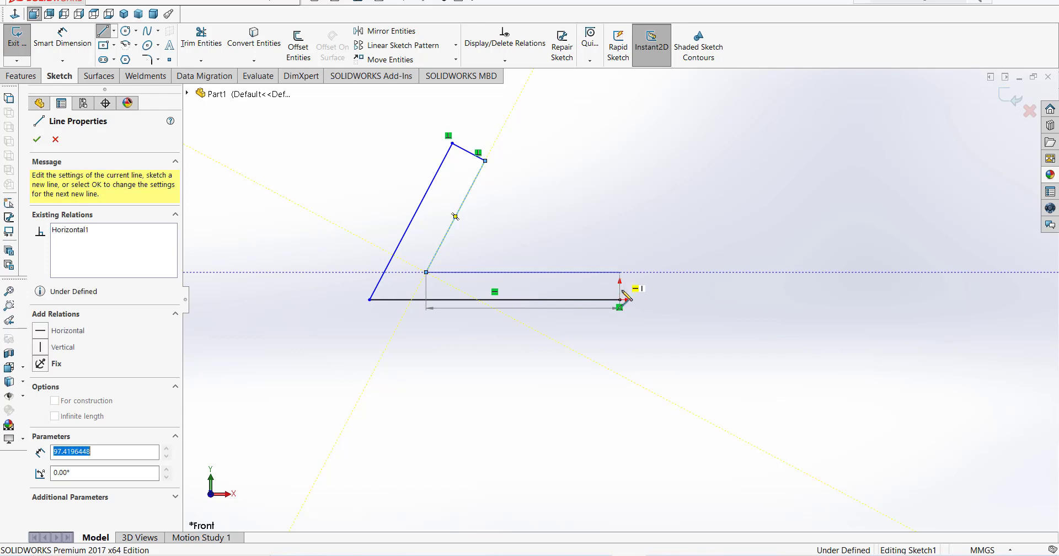
{"action": "left_click", "coordinate": [621, 299]}
{"action": "key", "text": "Escape"}
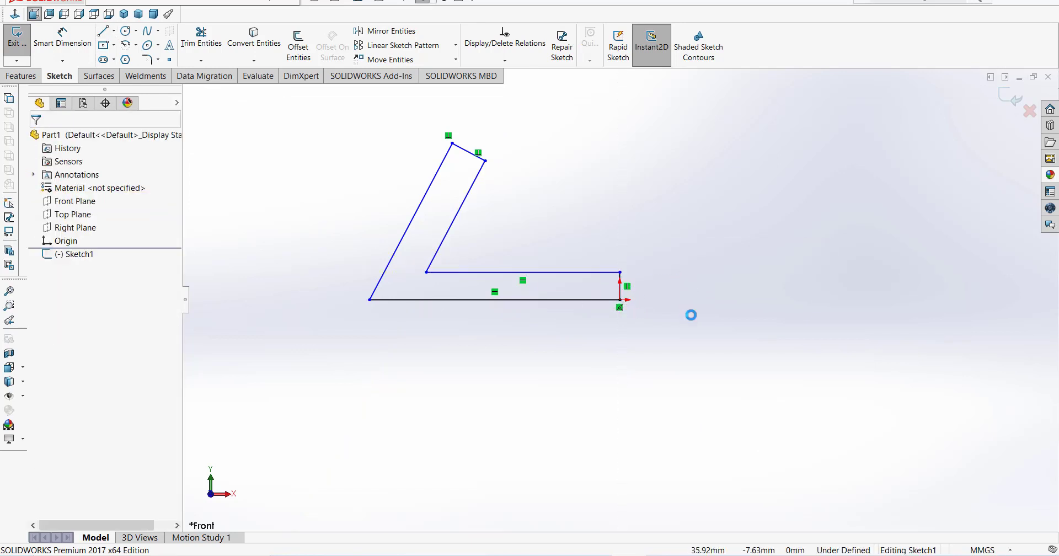
Dimension the profile's horizontal bottom line to 156 mm
{"action": "left_click", "coordinate": [62, 38]}
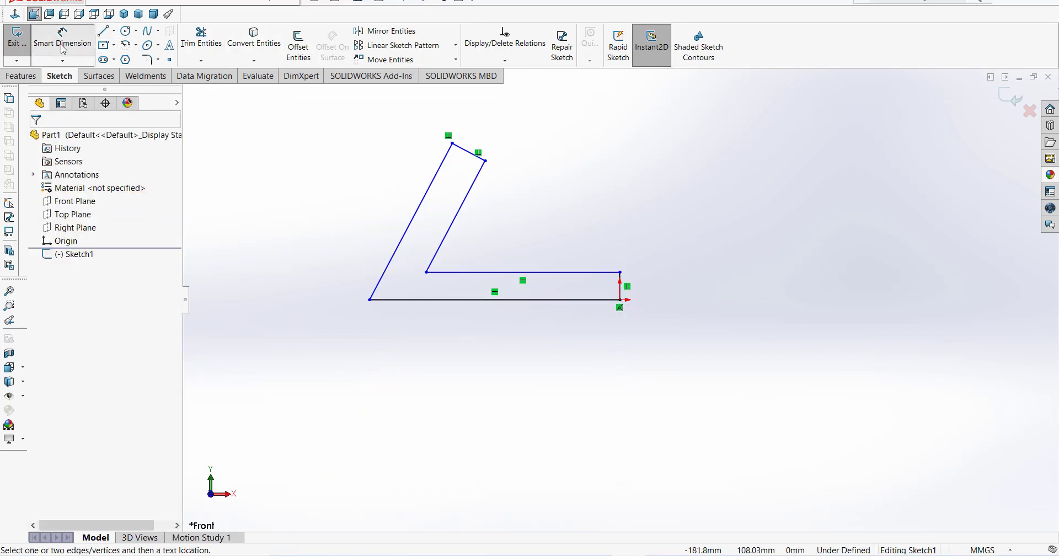
{"action": "left_click", "coordinate": [567, 300]}
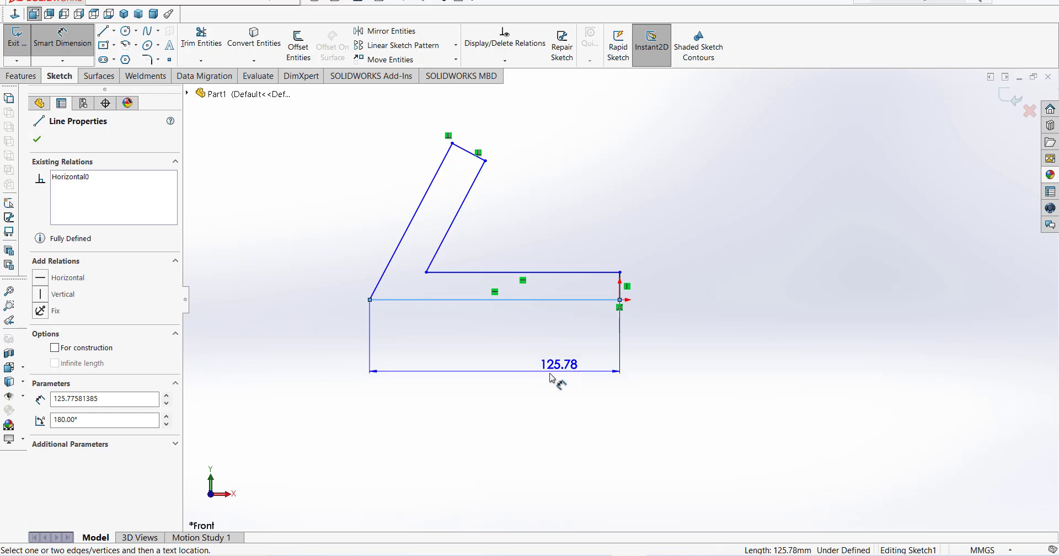
{"action": "left_click", "coordinate": [547, 375]}
{"action": "type", "text": "156"}
{"action": "key", "text": "Return"}
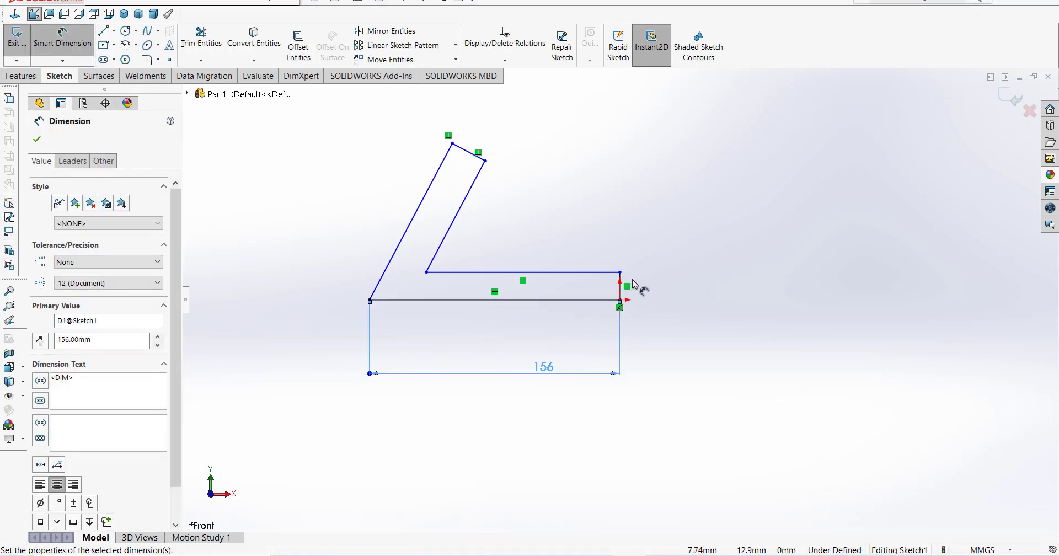
Dimension the height of the horizontal base's short vertical end at the origin to 18 mm
{"action": "left_click", "coordinate": [620, 273]}
{"action": "left_click", "coordinate": [620, 300]}
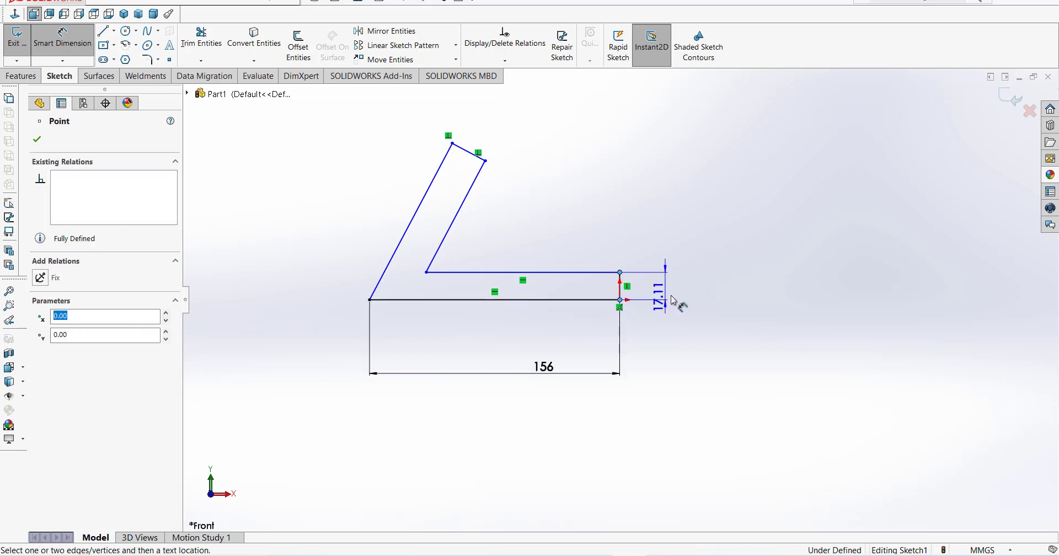
{"action": "left_click", "coordinate": [701, 317]}
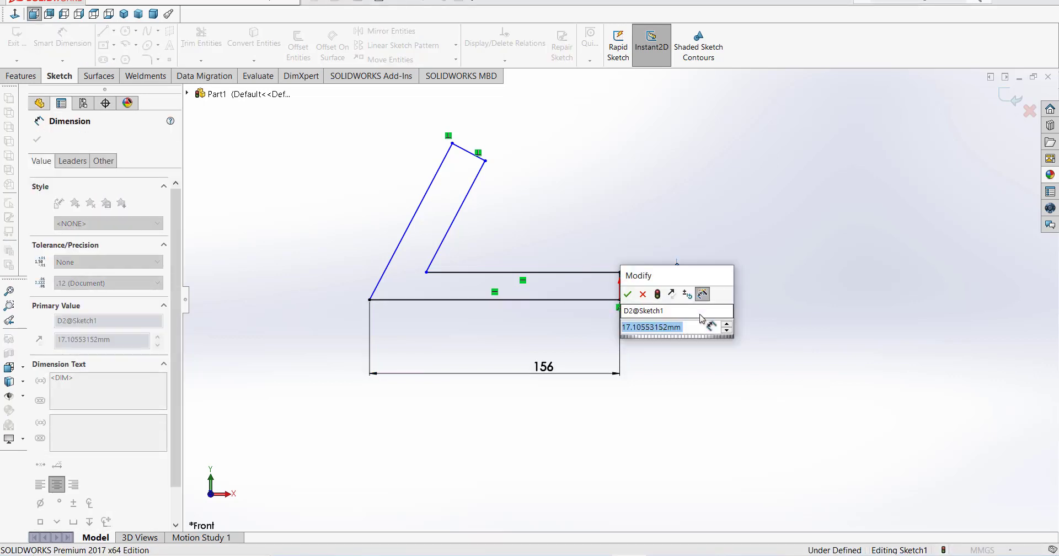
{"action": "type", "text": "18"}
{"action": "key", "text": "Return"}
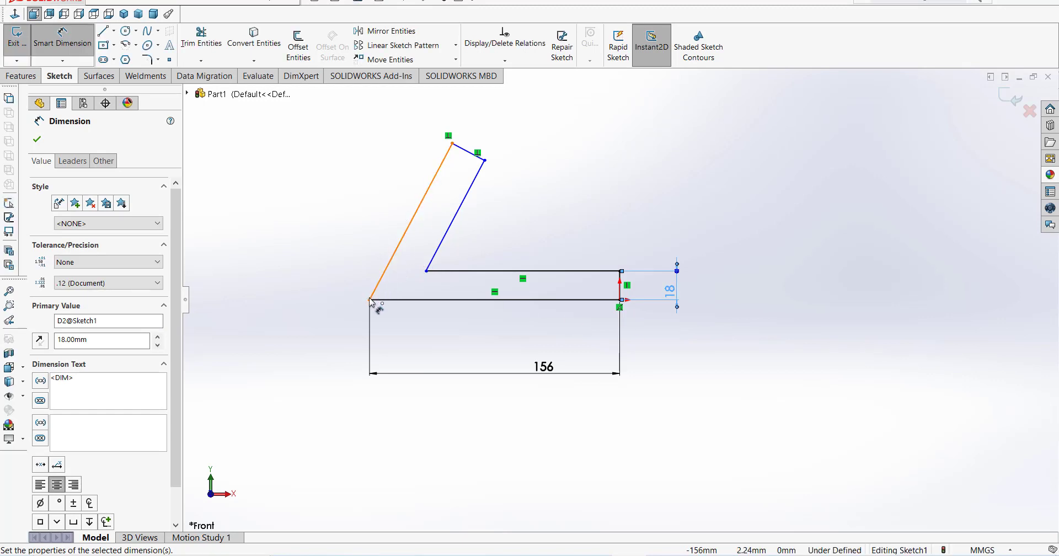
Dimension the vertical height of the slanted leg's outer line, from its lower to its upper endpoint, to 96 mm
{"action": "left_click", "coordinate": [370, 299]}
{"action": "left_click", "coordinate": [452, 144]}
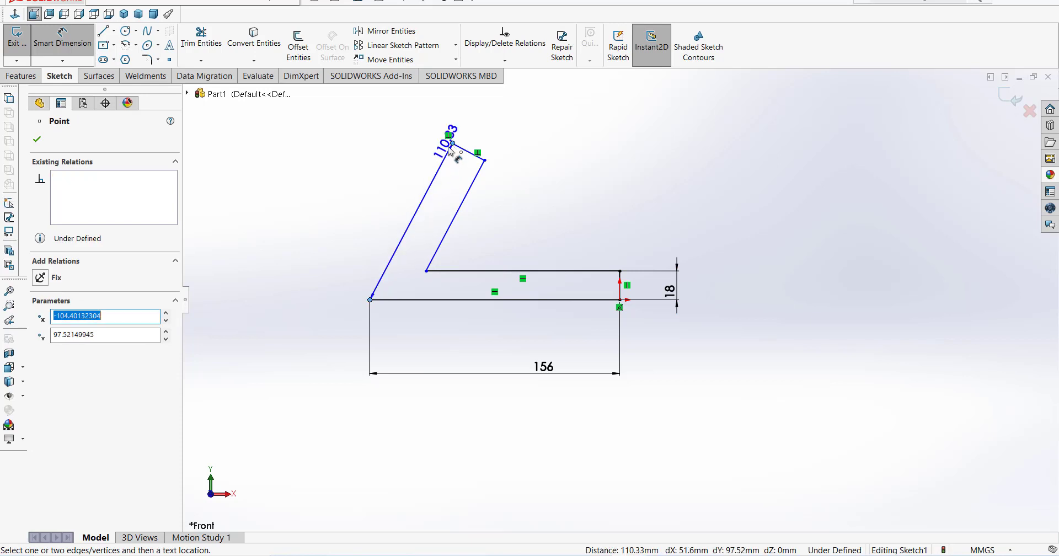
{"action": "left_click", "coordinate": [320, 251]}
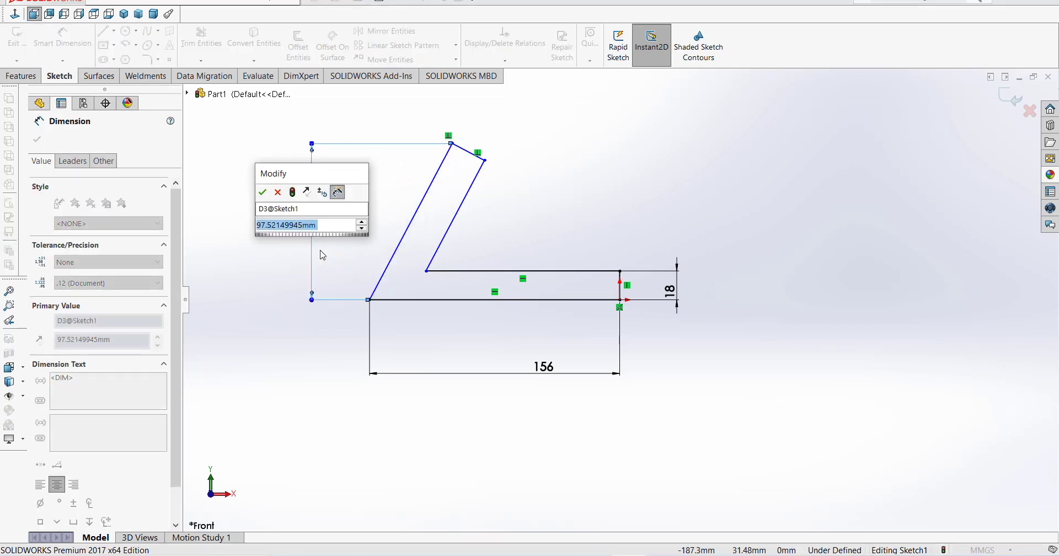
{"action": "type", "text": "96"}
{"action": "key", "text": "Return"}
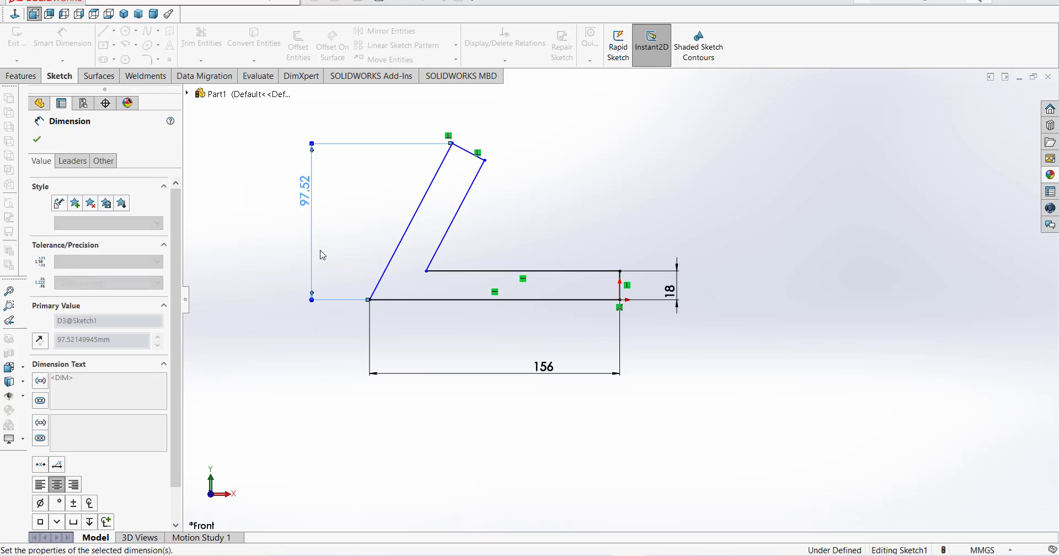
Add a 120° exterior angle dimension between the slanted leg's outer line and the bottom line
{"action": "left_click", "coordinate": [384, 278]}
{"action": "left_click", "coordinate": [392, 301]}
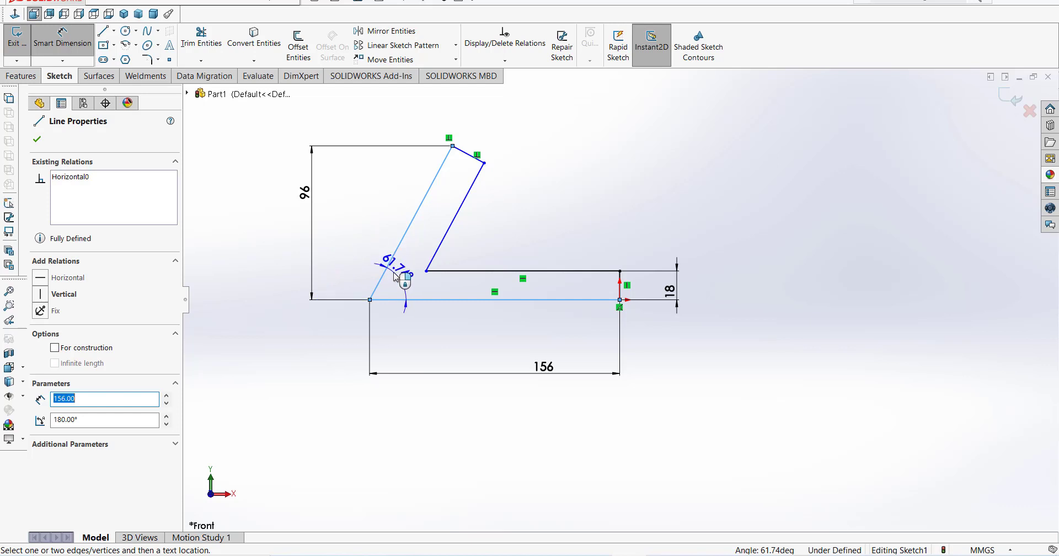
{"action": "left_click", "coordinate": [374, 275]}
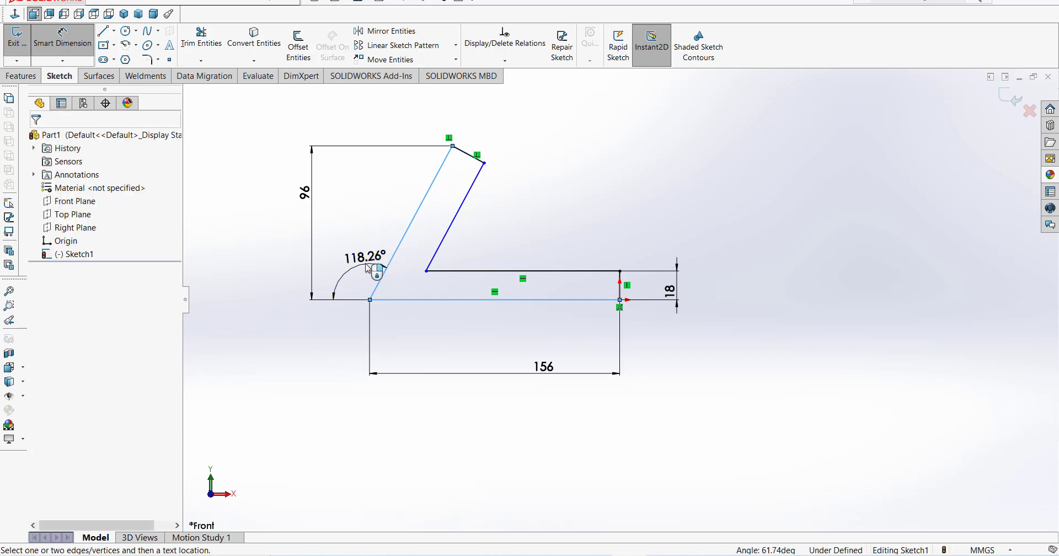
{"action": "type", "text": "120"}
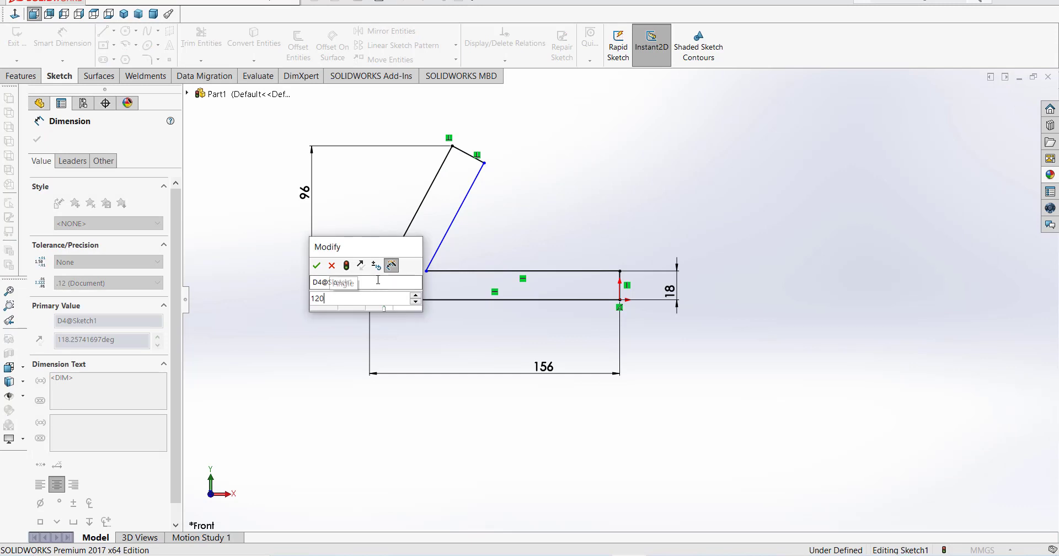
{"action": "key", "text": "Return"}
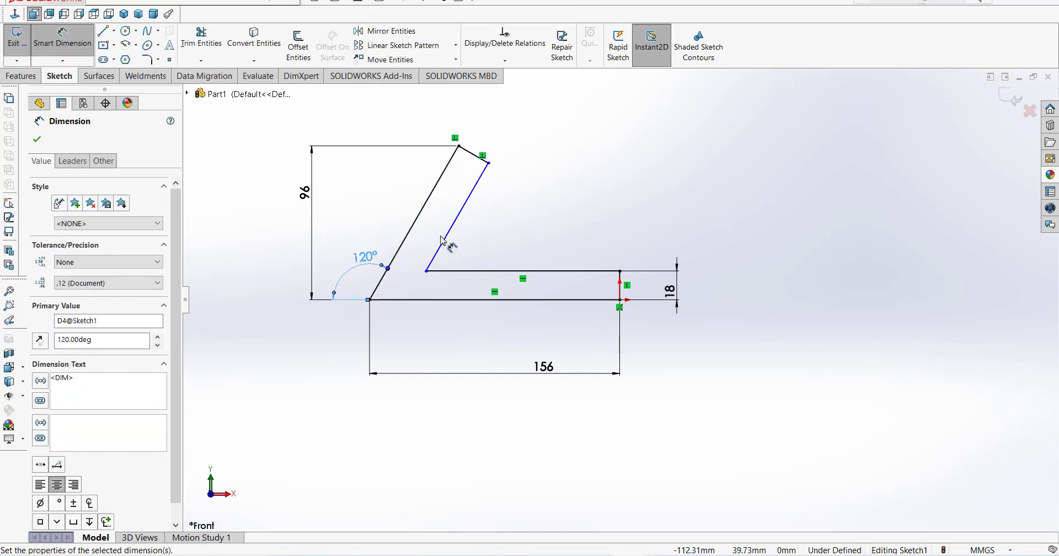
Dimension the short end line of the slanted leg to 18 mm
{"action": "left_click", "coordinate": [484, 160]}
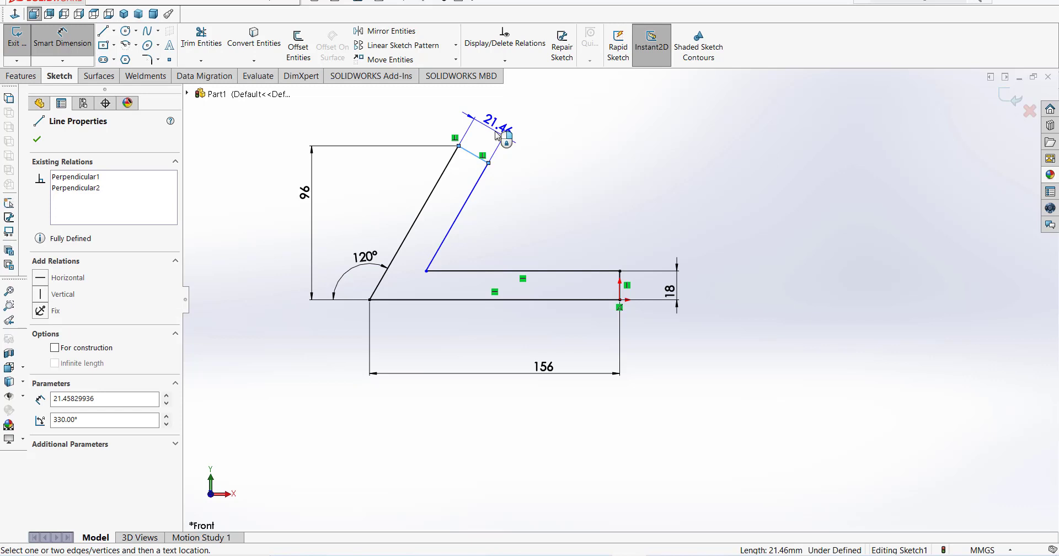
{"action": "left_click", "coordinate": [497, 136]}
{"action": "key", "text": "Return"}
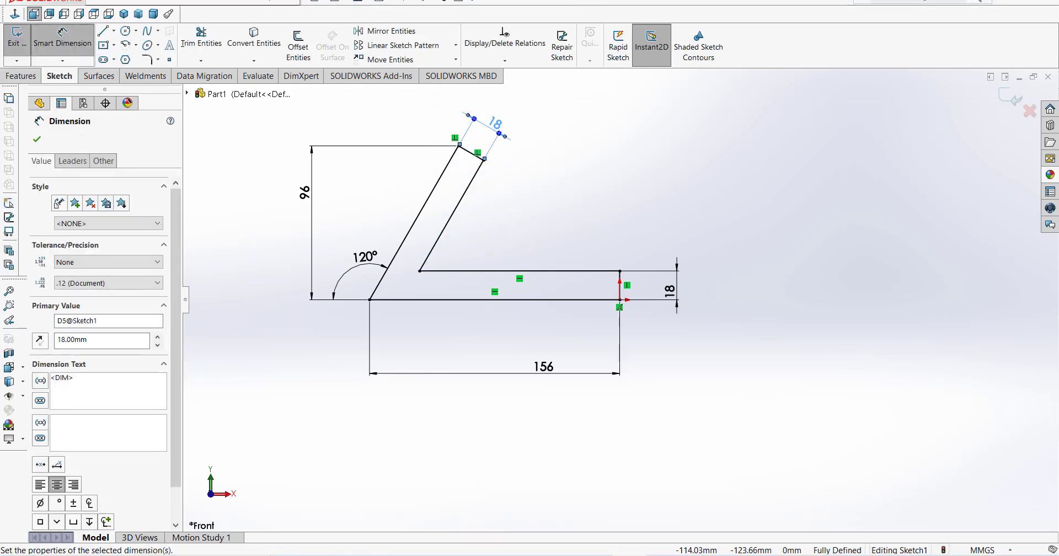
Check the reference drawing exercise45.JPG and round the inner corner between the slanted leg and the base with a 3 mm sketch fillet
{"action": "left_click", "coordinate": [596, 555]}
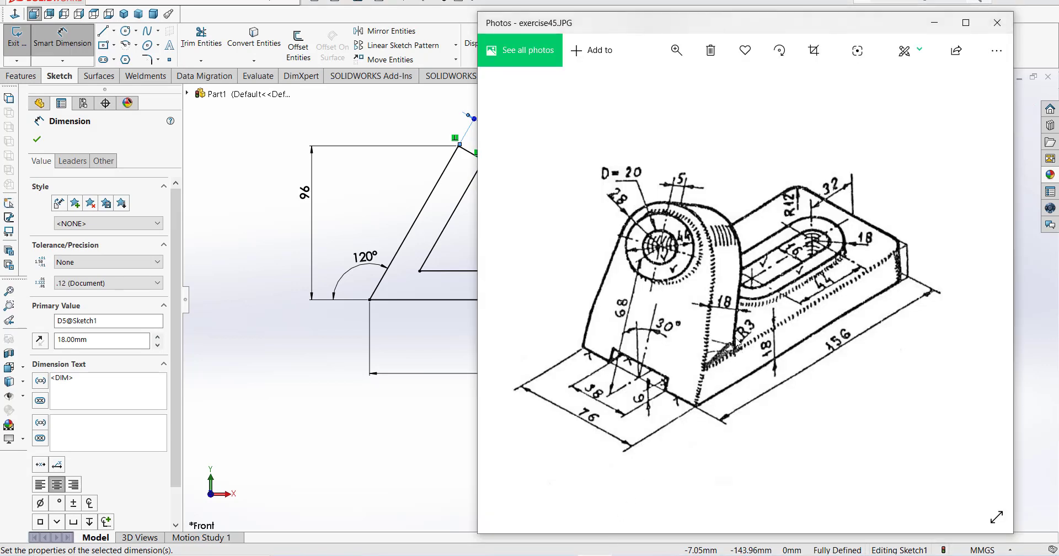
{"action": "left_click", "coordinate": [147, 59]}
{"action": "type", "text": "3.00mm"}
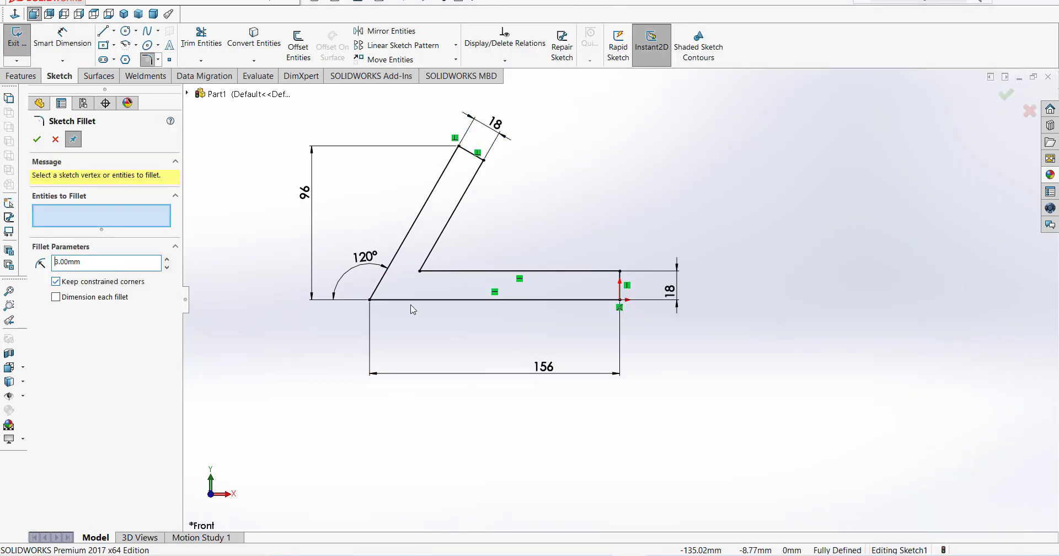
{"action": "left_click", "coordinate": [421, 271]}
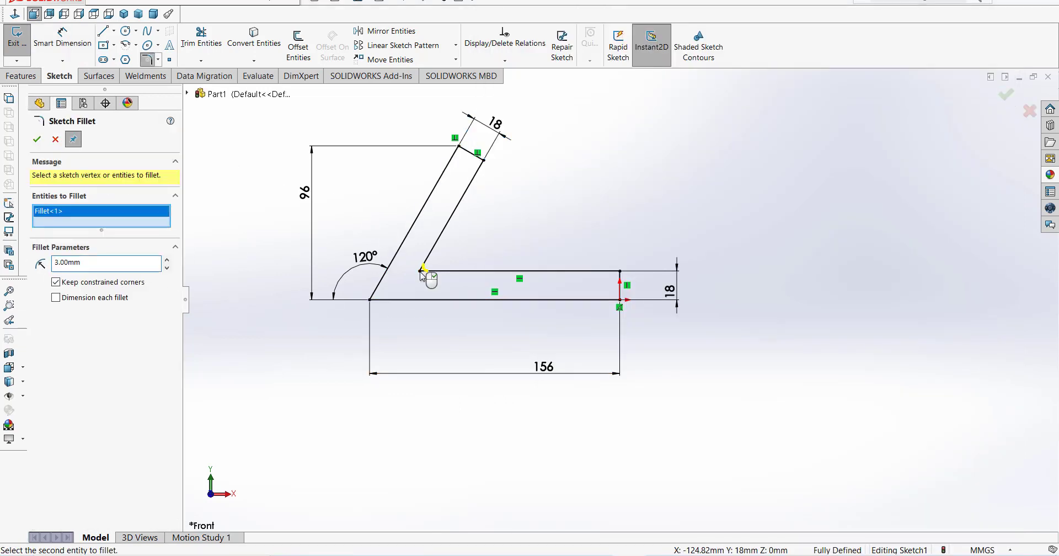
{"action": "left_click", "coordinate": [37, 140]}
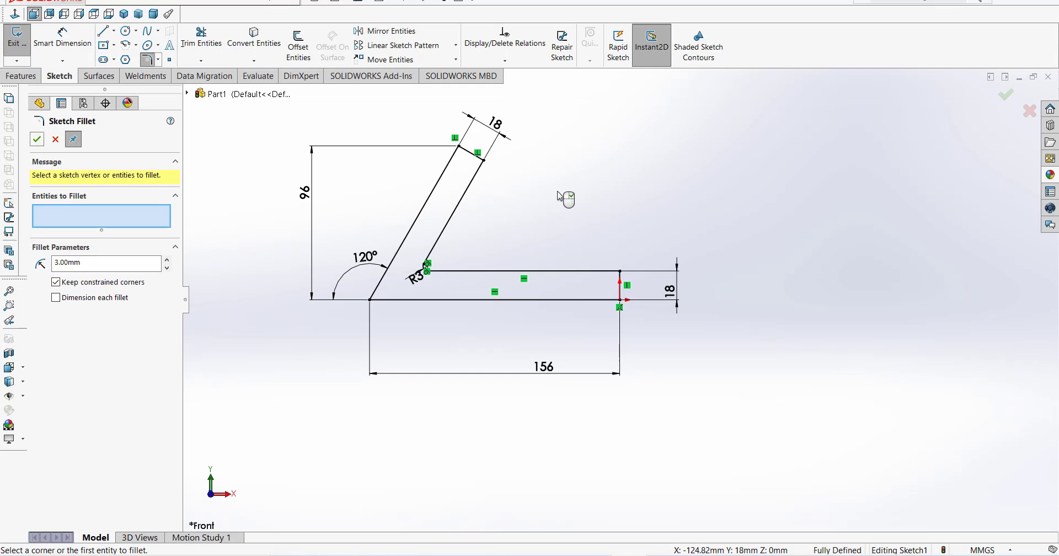
{"action": "left_click", "coordinate": [37, 140]}
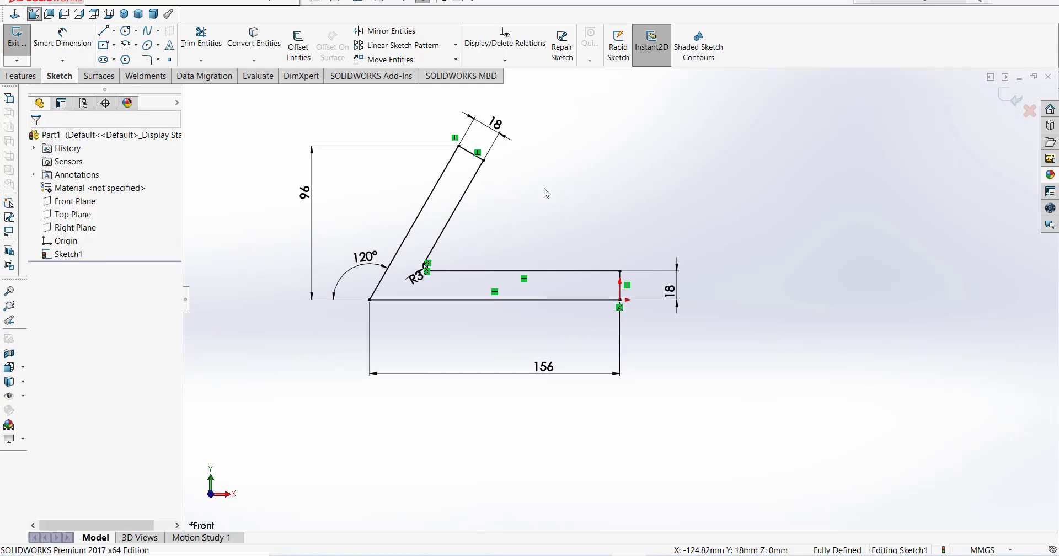
Exit the fully dimensioned profile sketch
{"action": "middle_click_drag", "start_coordinate": [544, 191], "coordinate": [574, 260], "text": "ctrl"}
{"action": "scroll", "coordinate": [481, 209], "scroll_direction": "down", "scroll_amount": 1}
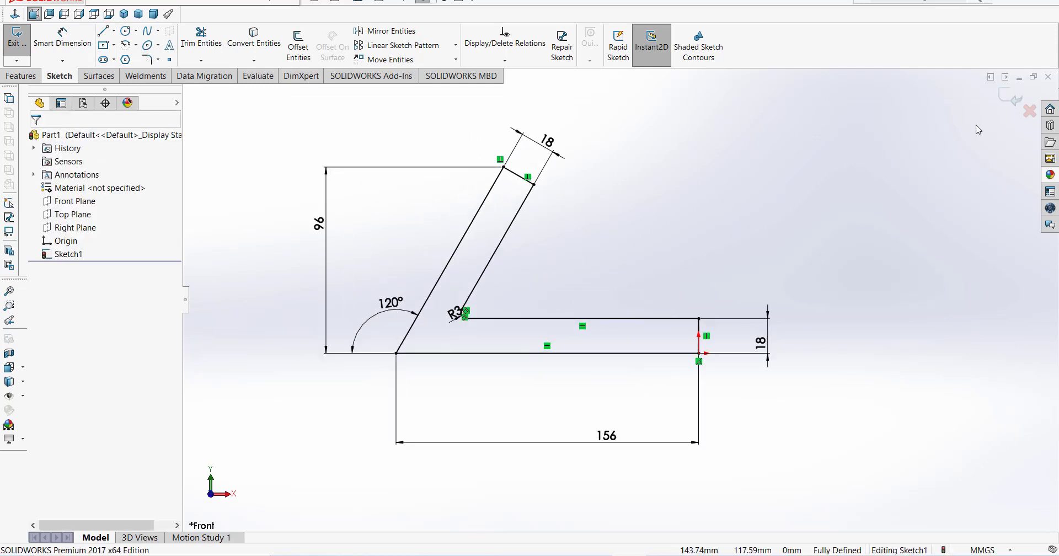
{"action": "left_click", "coordinate": [1005, 97]}
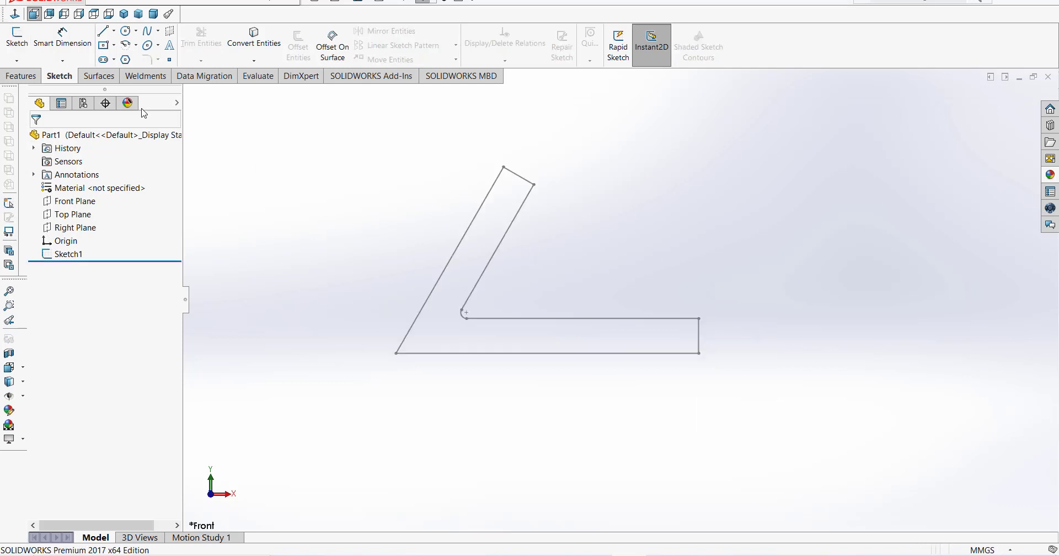
{"action": "left_click", "coordinate": [21, 76]}
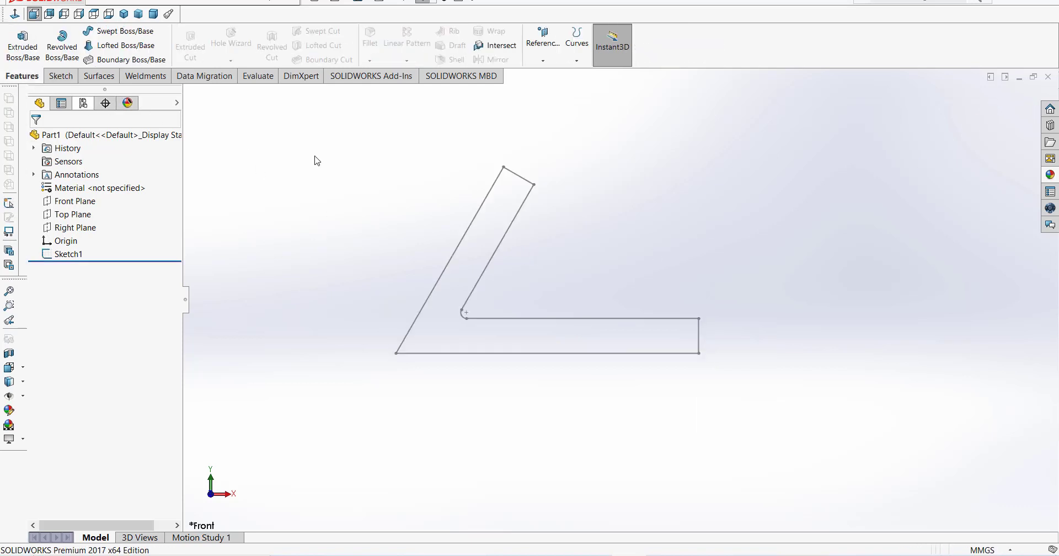
Extrude the closed side profile as a blind 10 mm boss in the reversed direction
{"action": "left_click", "coordinate": [472, 233]}
{"action": "double_click", "coordinate": [472, 233]}
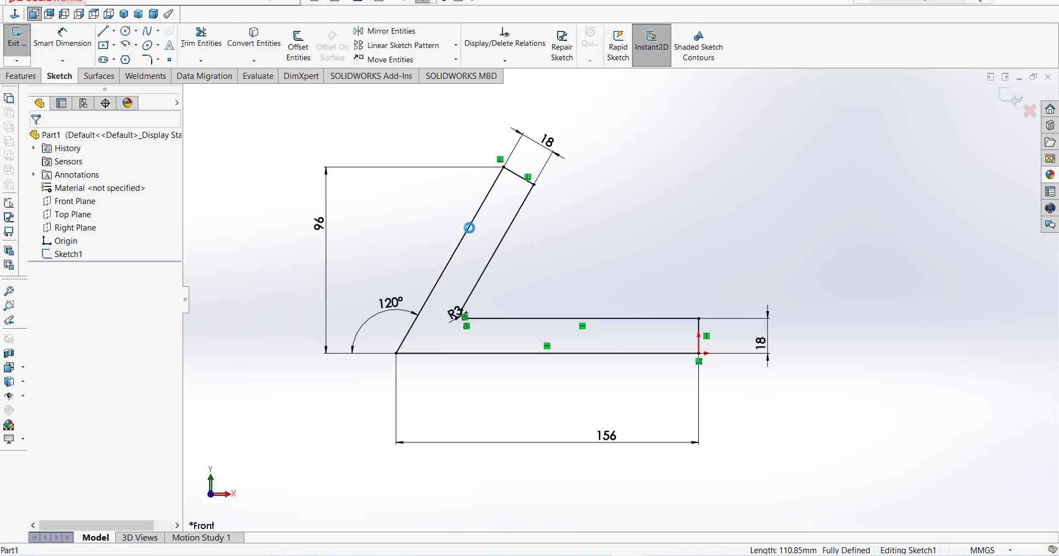
{"action": "left_click", "coordinate": [23, 76]}
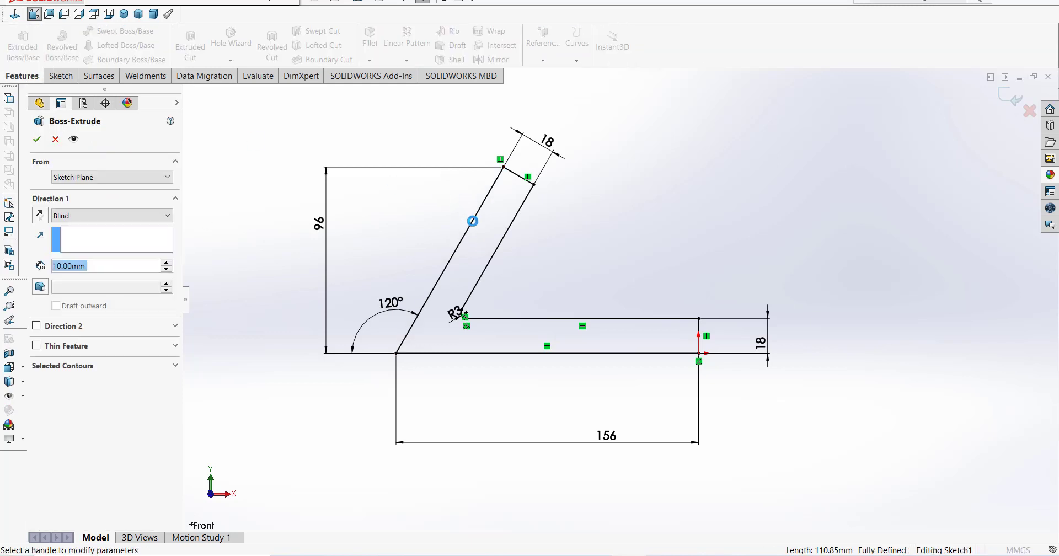
{"action": "left_click", "coordinate": [40, 216]}
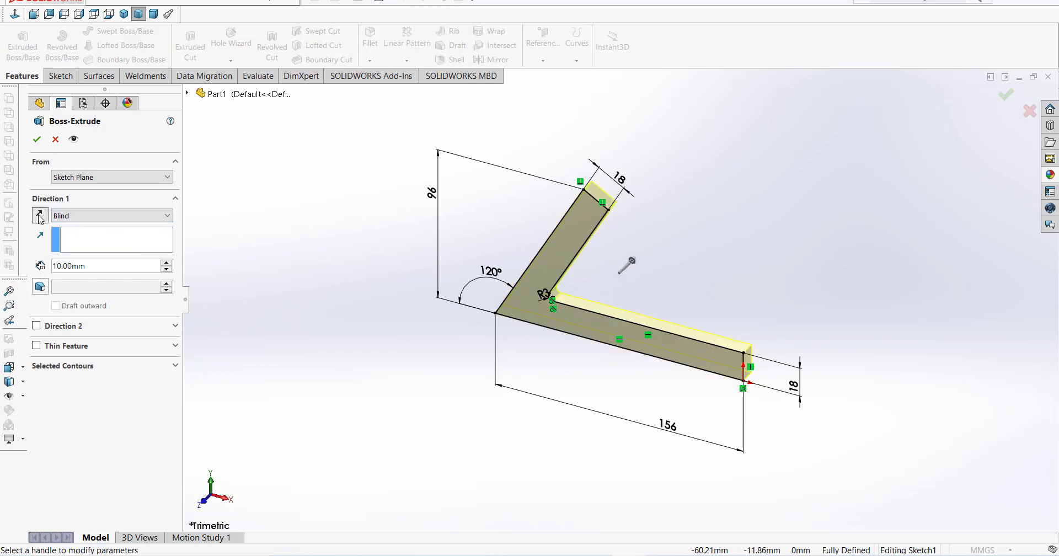
{"action": "key", "text": "Return"}
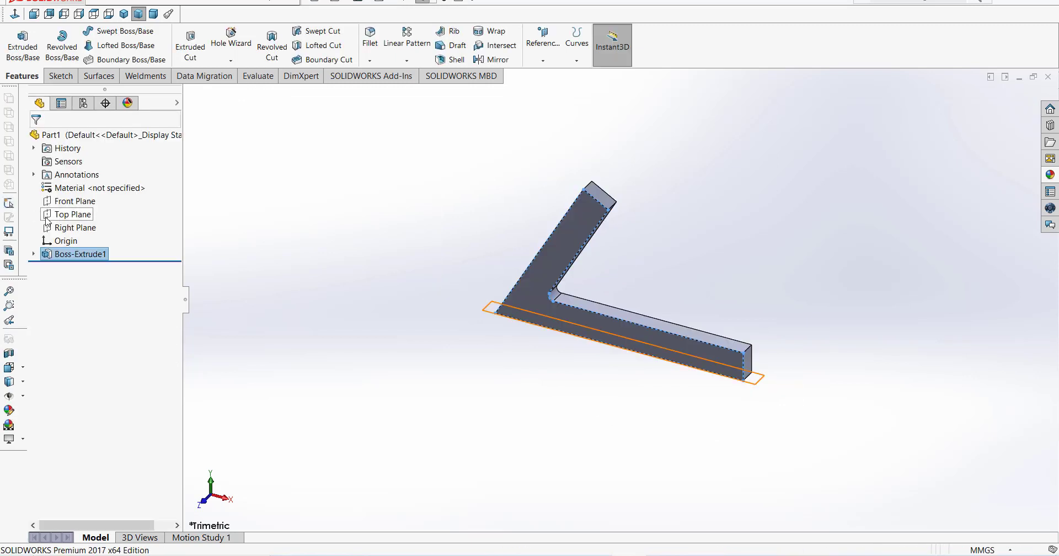
Set the bracket extrusion's depth to 76 mm
{"action": "right_click", "coordinate": [70, 255]}
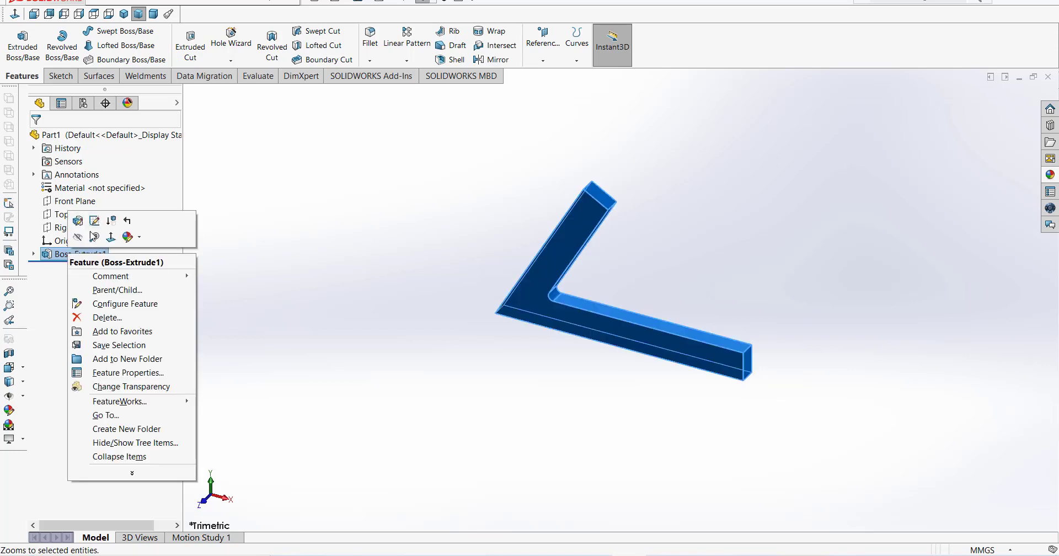
{"action": "left_click", "coordinate": [88, 220]}
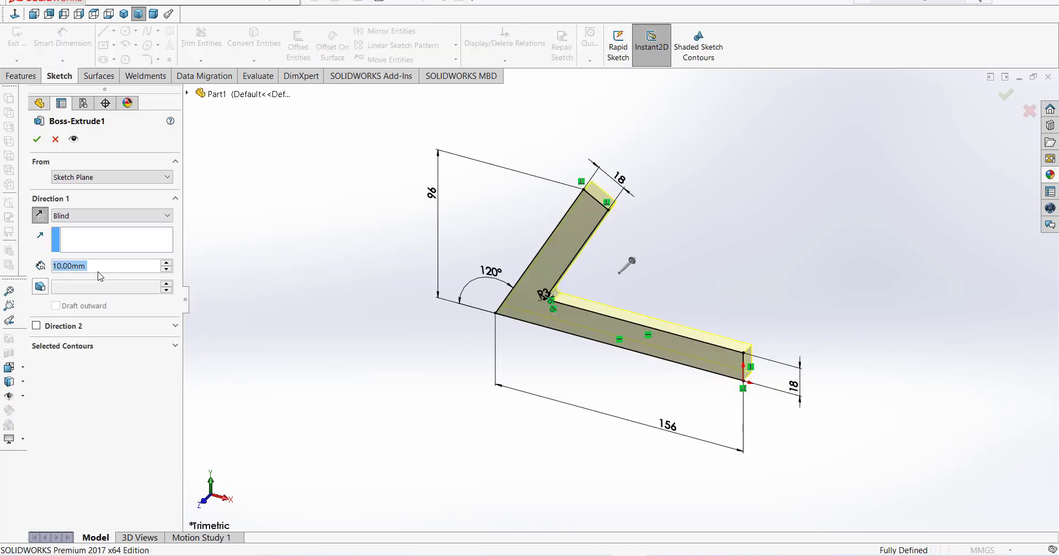
{"action": "type", "text": "76"}
{"action": "key", "text": "Return"}
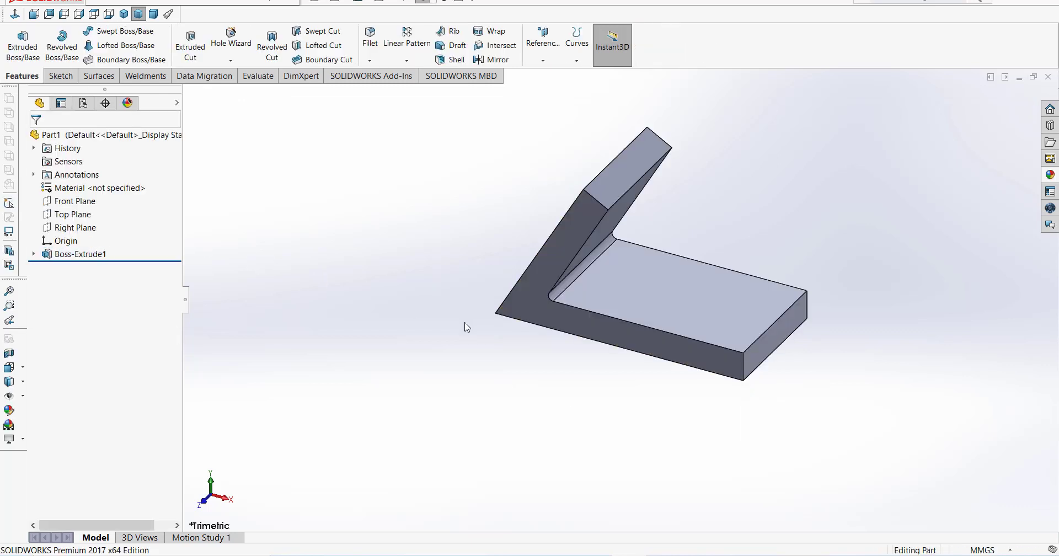
Check the reference drawing exercise45.JPG and measure the inner long edge of the slanted leg
{"action": "middle_click_drag", "start_coordinate": [466, 326], "coordinate": [530, 383]}
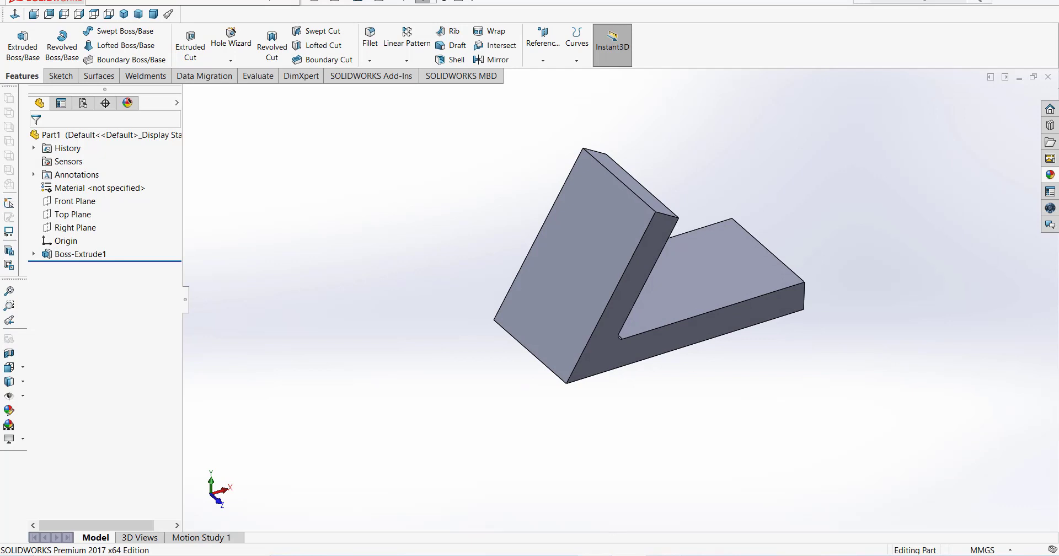
{"action": "key", "text": "alt+Tab"}
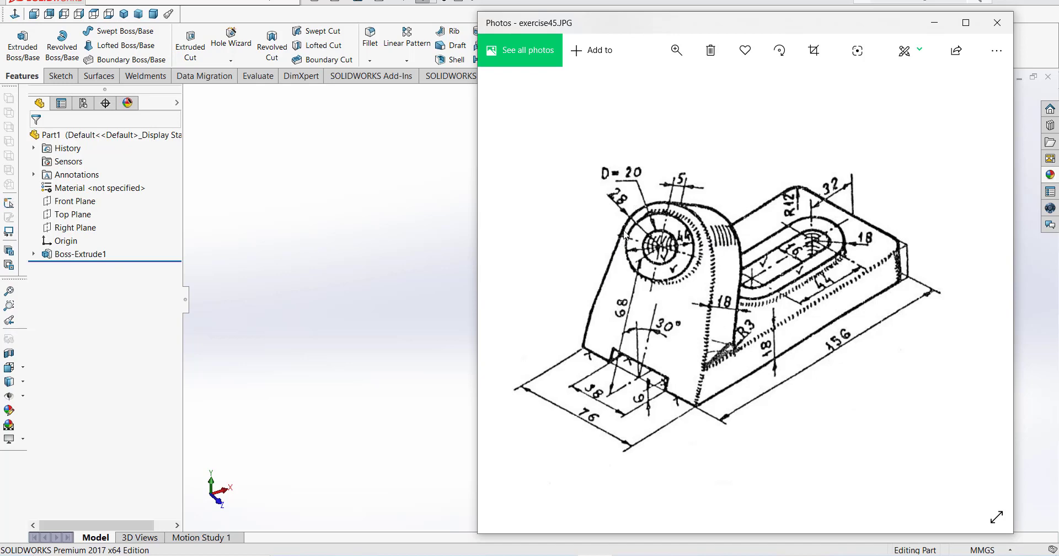
{"action": "left_click", "coordinate": [404, 242]}
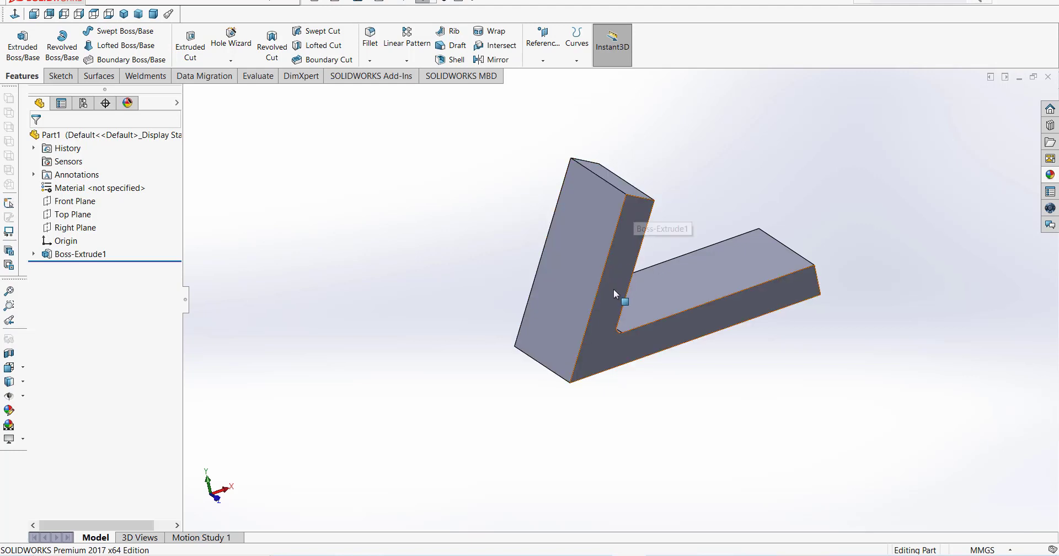
{"action": "left_click", "coordinate": [258, 76]}
{"action": "left_click", "coordinate": [78, 50]}
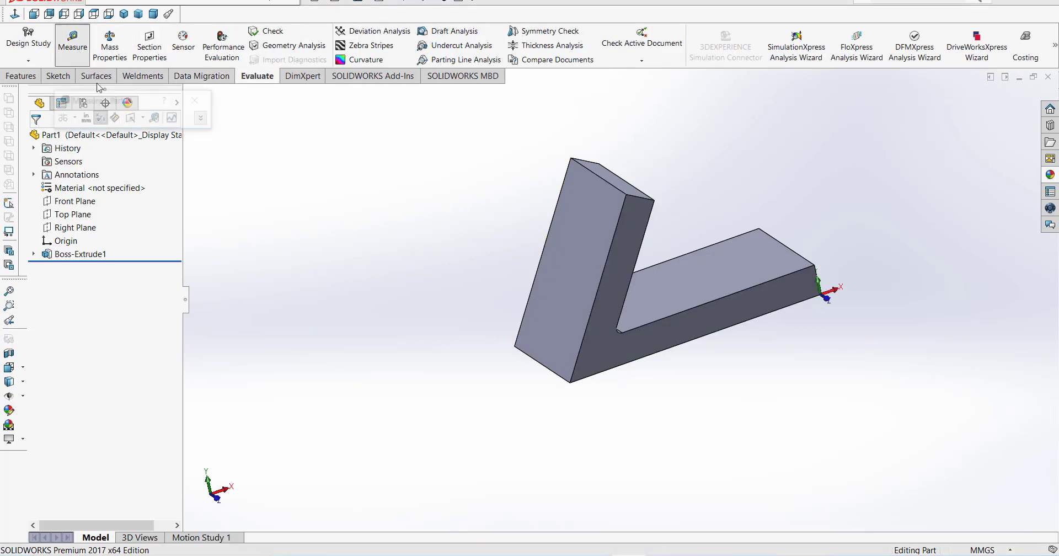
{"action": "left_click", "coordinate": [643, 241]}
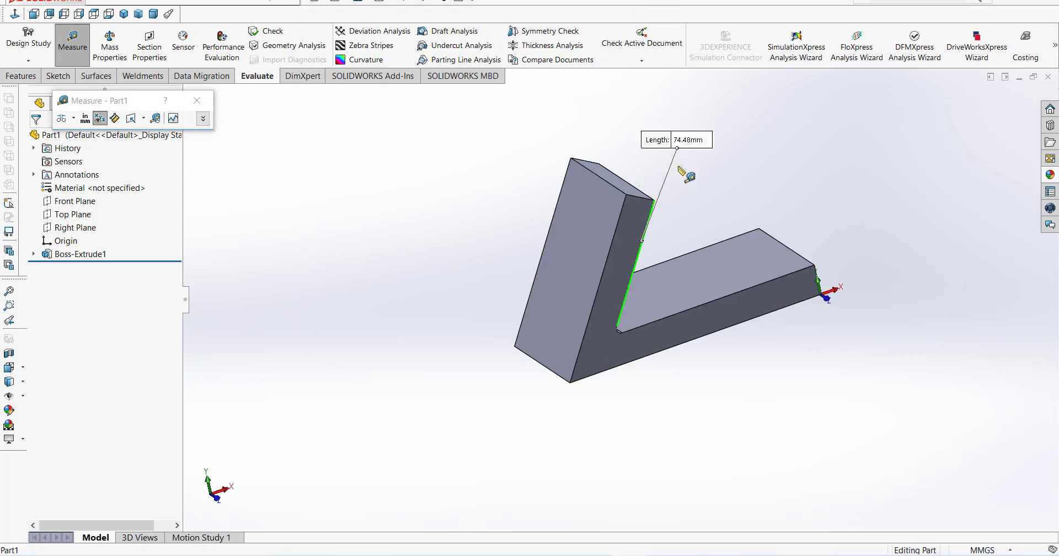
{"action": "key", "text": "Escape"}
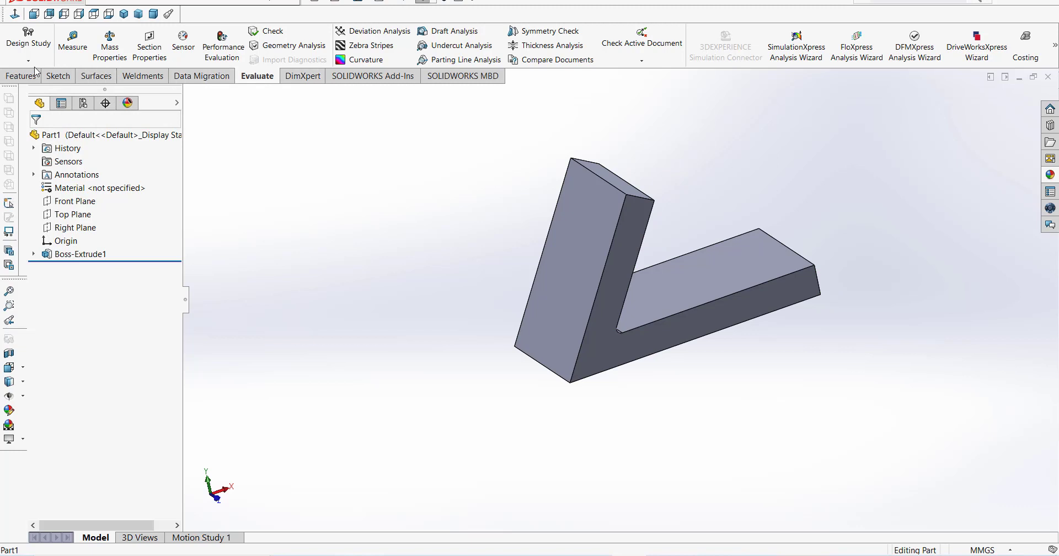
Taper one side of the slanted leg with an asymmetric distance-distance chamfer of 10 mm and 74 mm on its short end edge
{"action": "left_click", "coordinate": [21, 77]}
{"action": "left_click", "coordinate": [370, 61]}
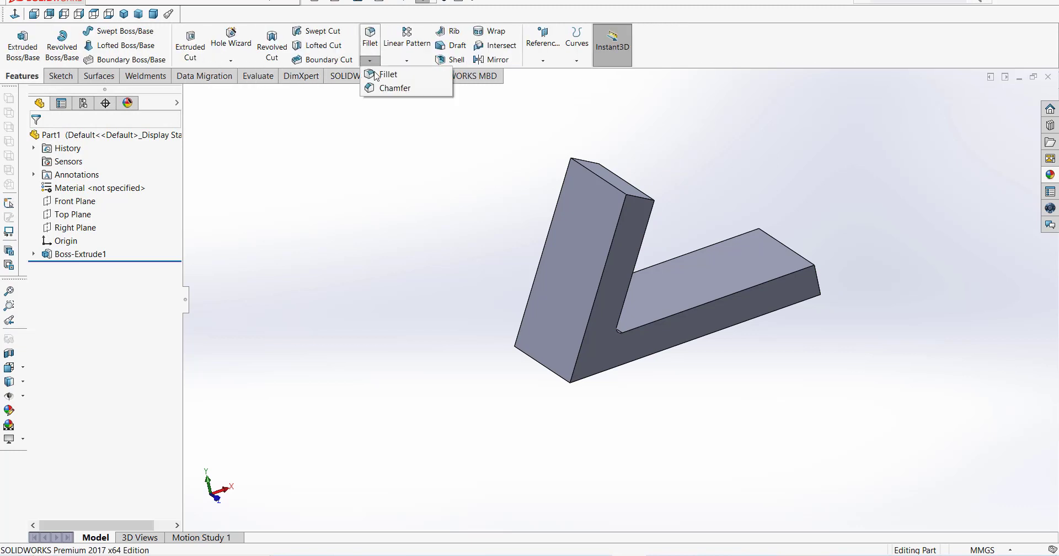
{"action": "left_click", "coordinate": [383, 89]}
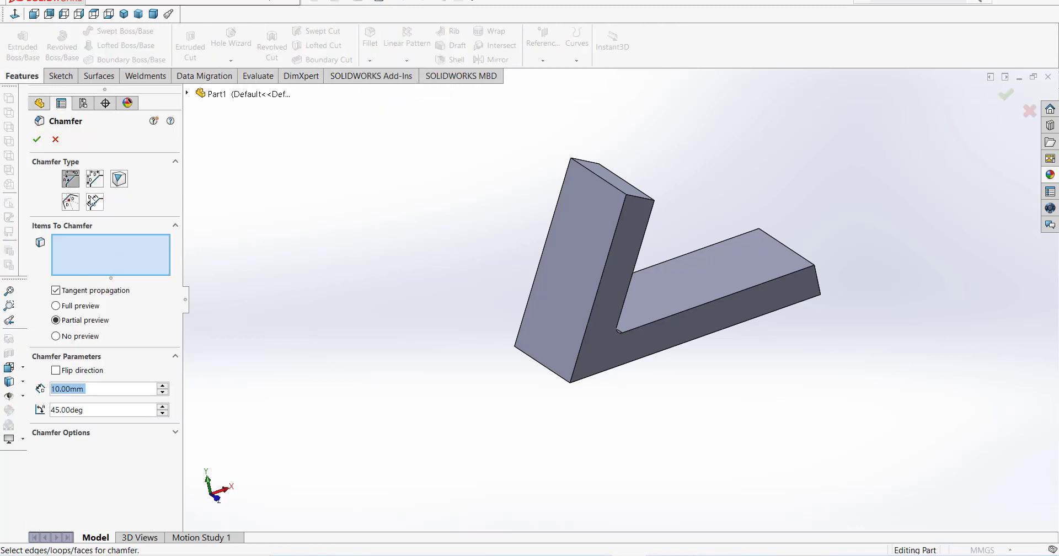
{"action": "left_click", "coordinate": [93, 183]}
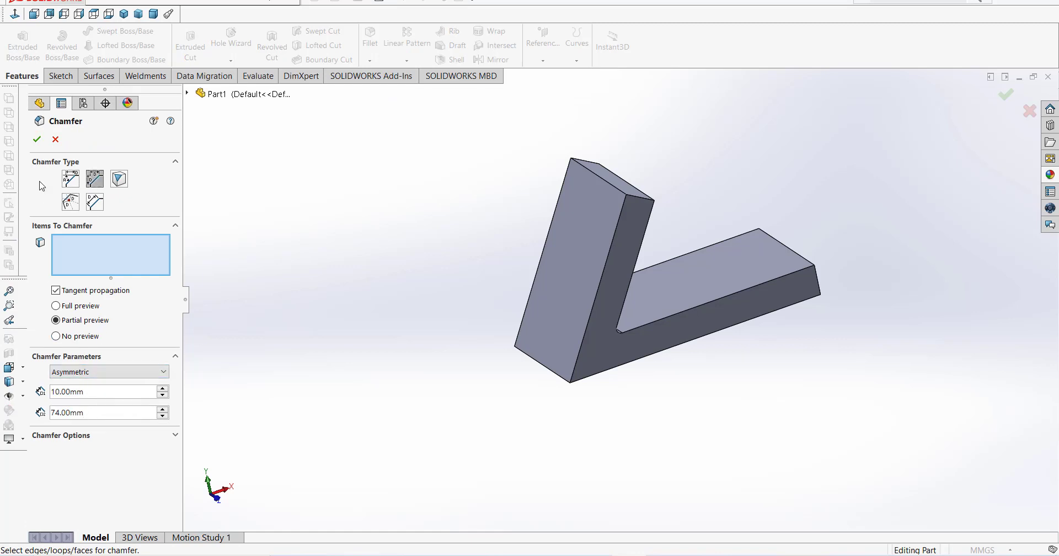
{"action": "left_click", "coordinate": [641, 202]}
{"action": "left_click", "coordinate": [37, 139]}
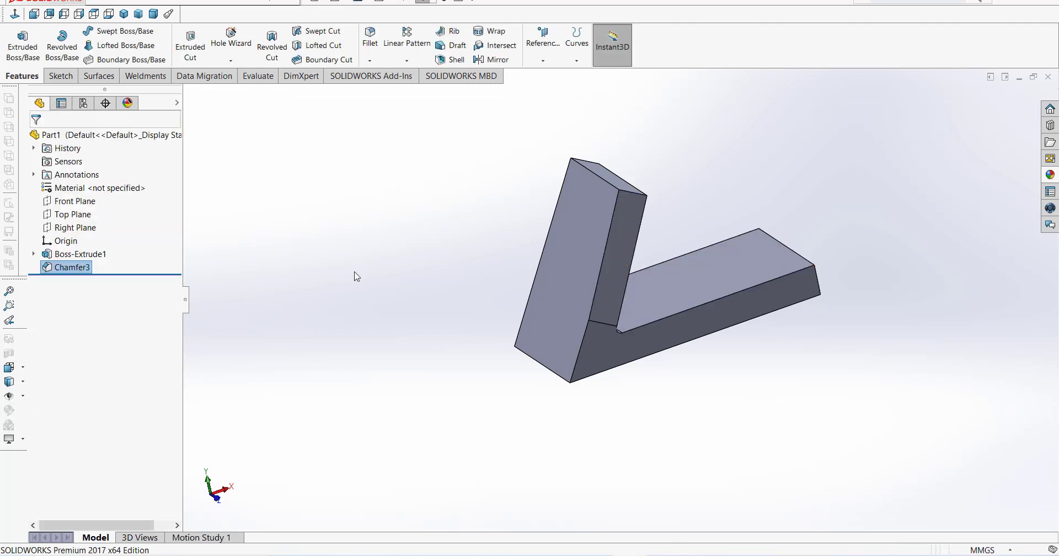
Chamfer the opposite short end edge of the slanted leg asymmetrically, with Distance 1 at 74 mm and Distance 2 at 10 mm
{"action": "middle_click_drag", "start_coordinate": [356, 276], "coordinate": [531, 361]}
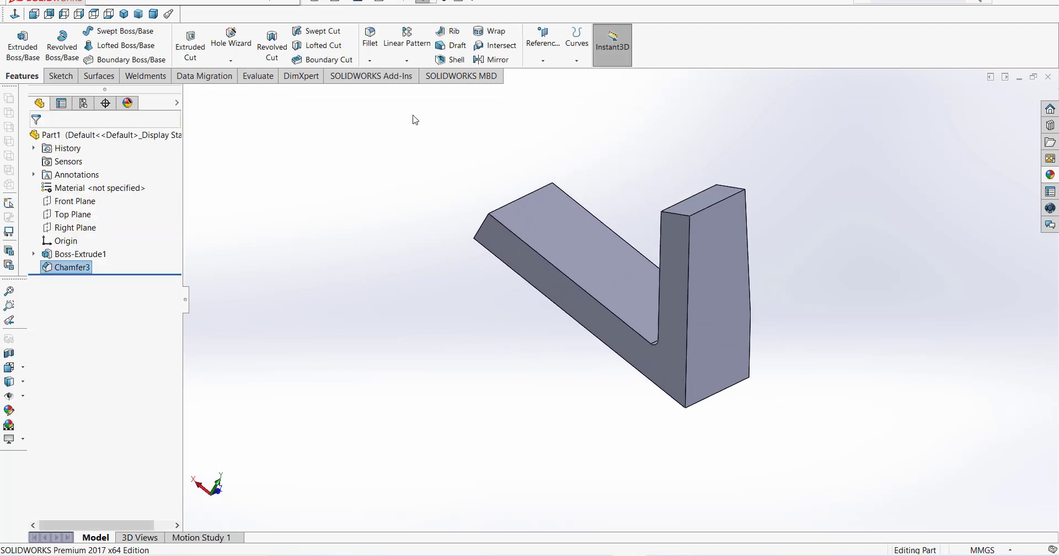
{"action": "left_click", "coordinate": [370, 61]}
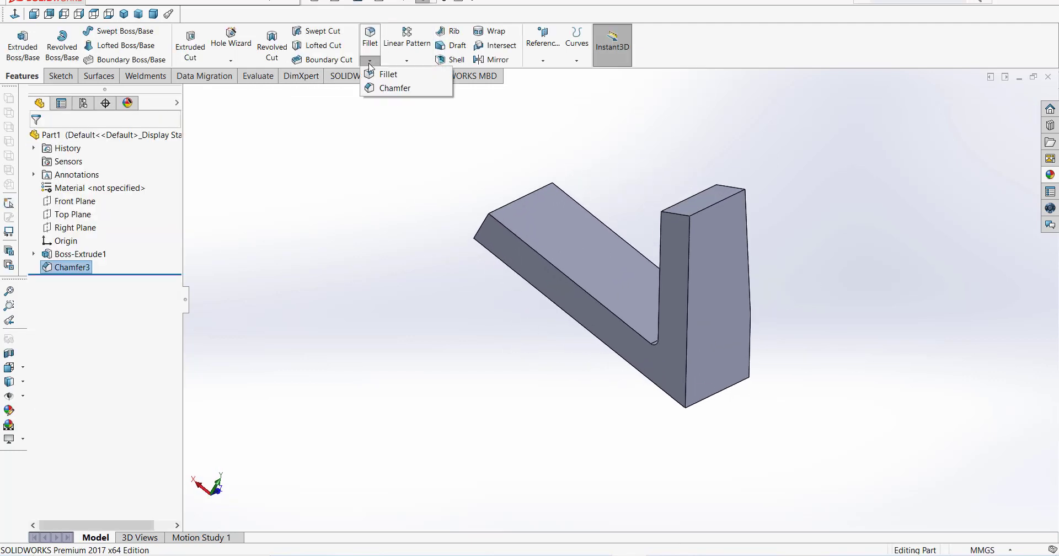
{"action": "left_click", "coordinate": [390, 89]}
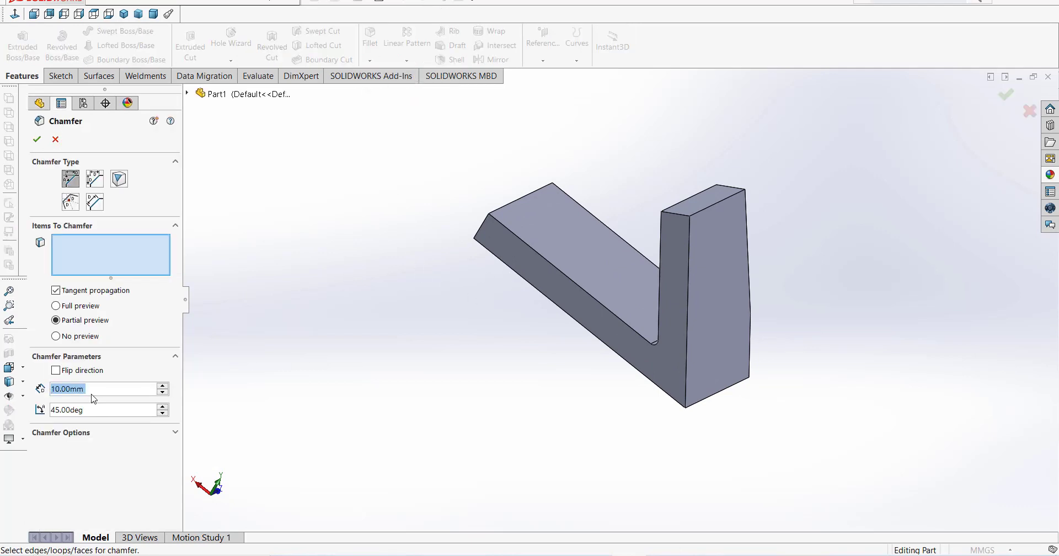
{"action": "left_click", "coordinate": [96, 185]}
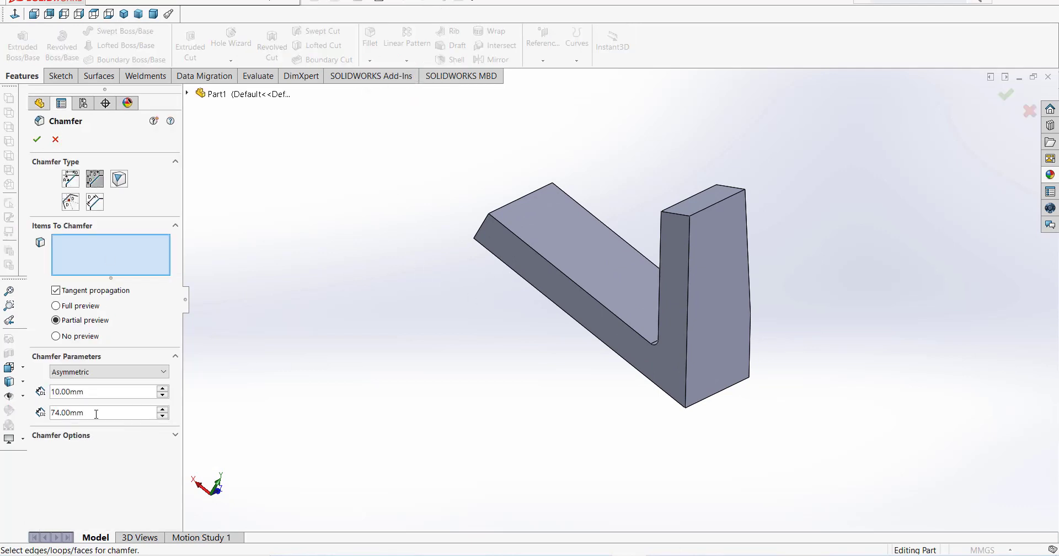
{"action": "left_click", "coordinate": [681, 215]}
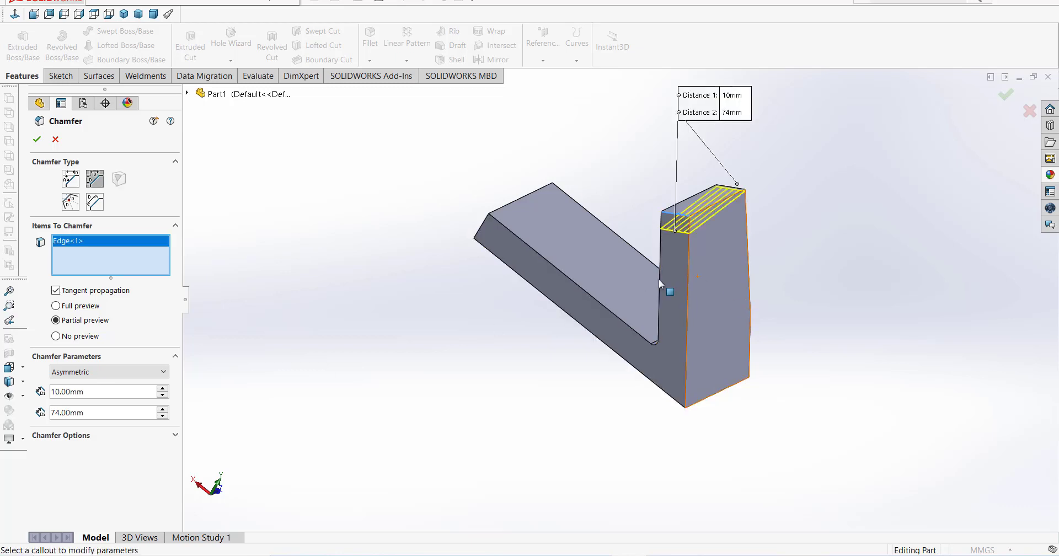
{"action": "left_click", "coordinate": [733, 98]}
{"action": "left_click", "coordinate": [734, 97]}
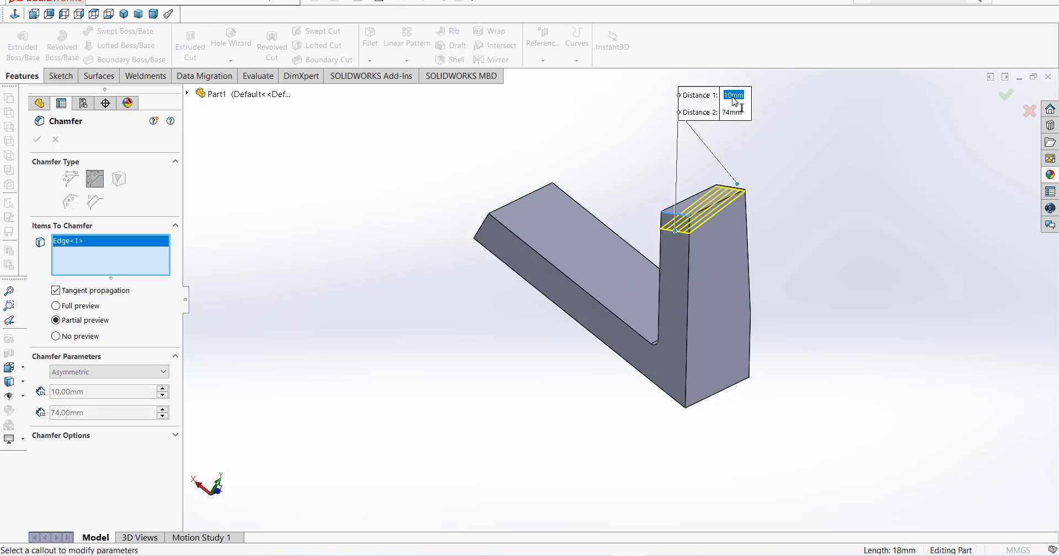
{"action": "type", "text": "74"}
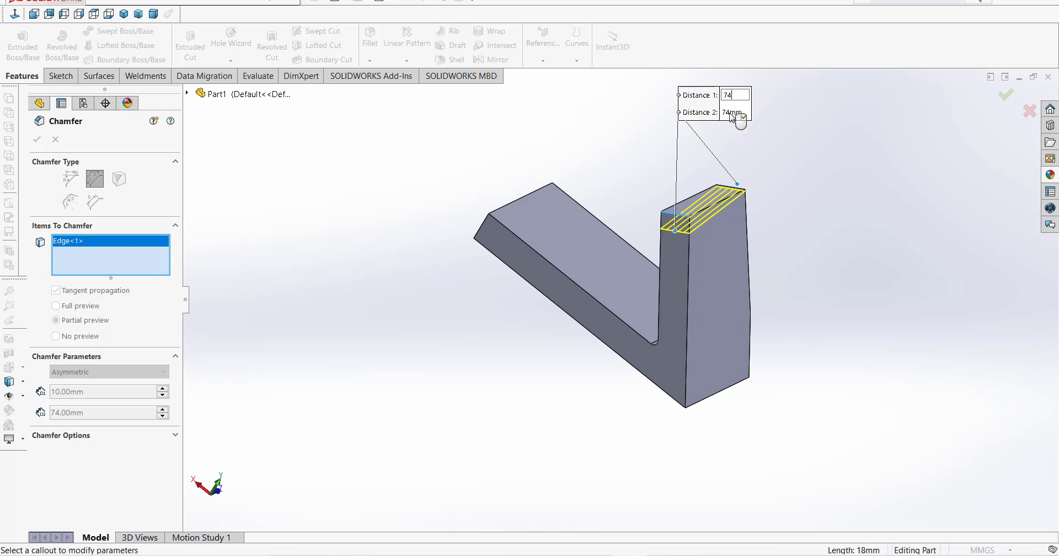
{"action": "key", "text": "Return"}
{"action": "left_click", "coordinate": [732, 113]}
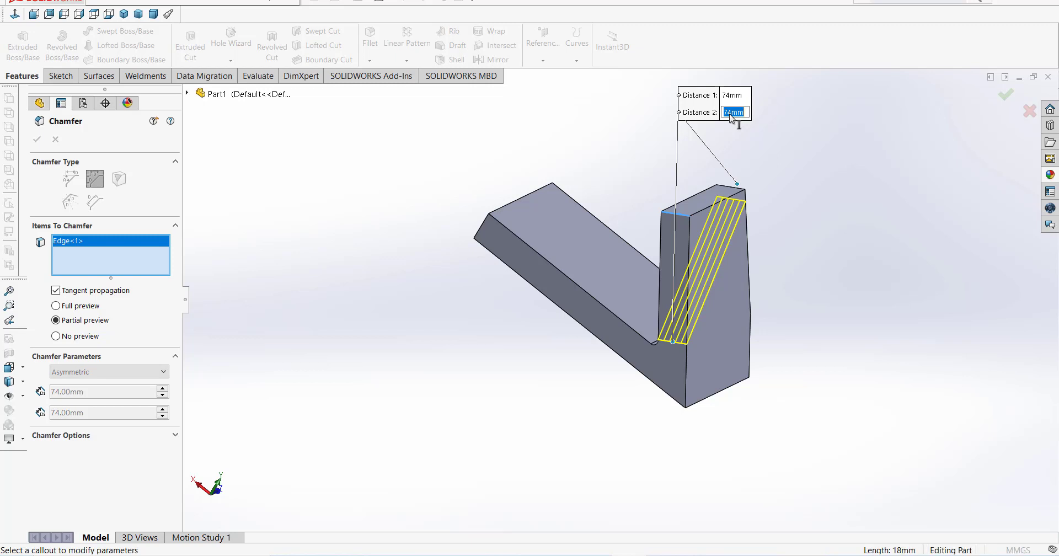
{"action": "type", "text": "10"}
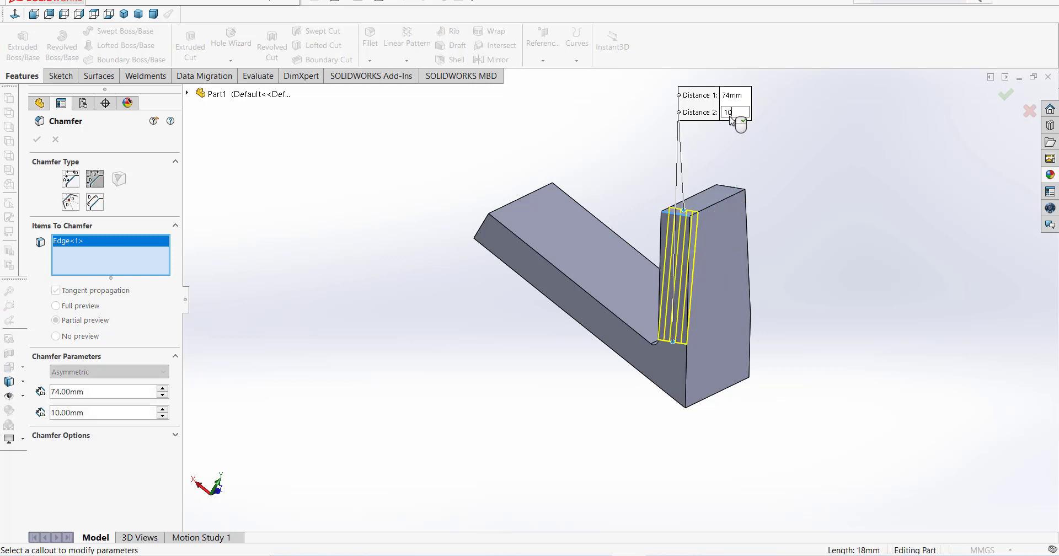
{"action": "key", "text": "Return"}
{"action": "left_click", "coordinate": [38, 141]}
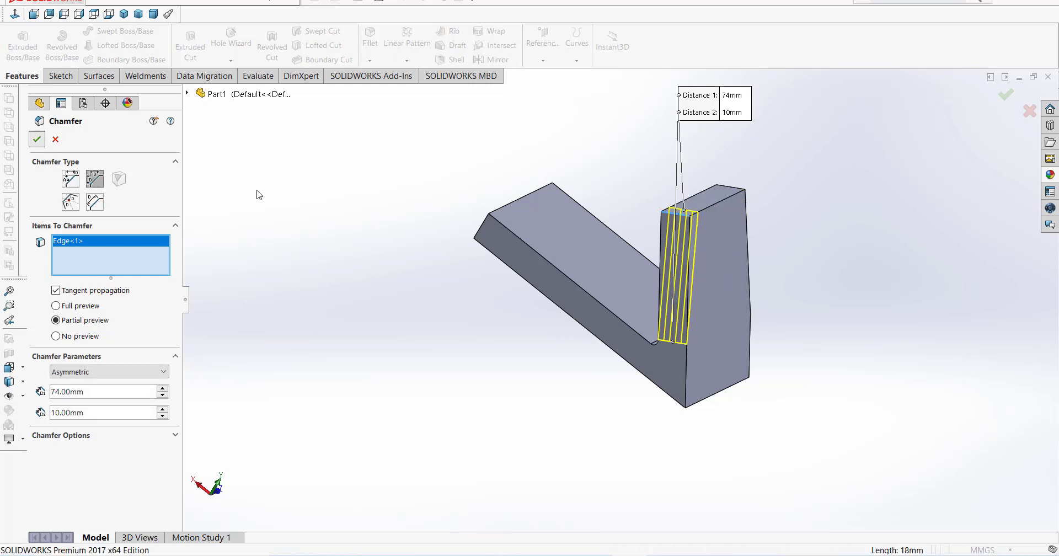
Round the end of the slanted leg with a full round fillet, using its end face as centre and the two tapered faces as sides
{"action": "middle_click_drag", "start_coordinate": [809, 274], "coordinate": [733, 318]}
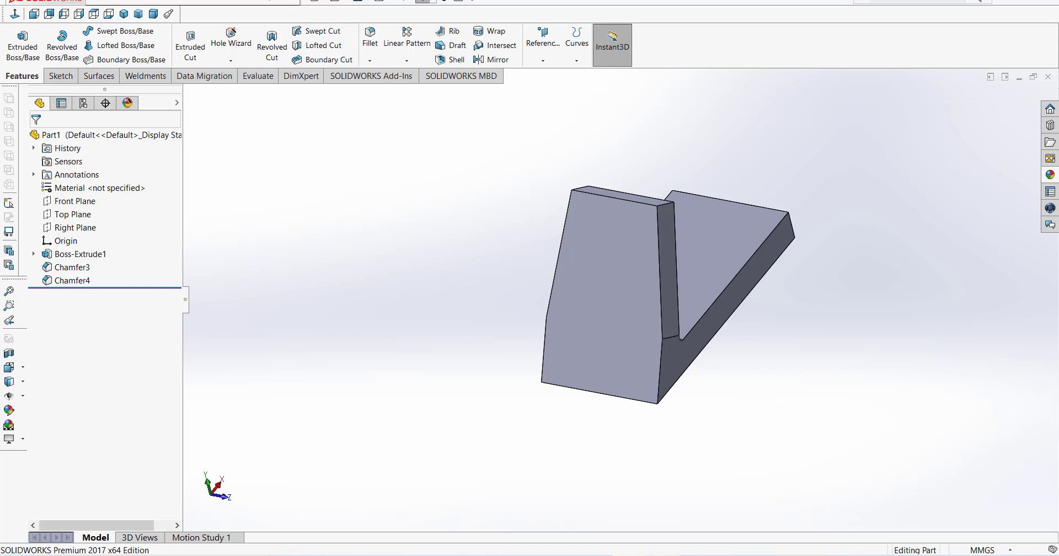
{"action": "left_click", "coordinate": [595, 555]}
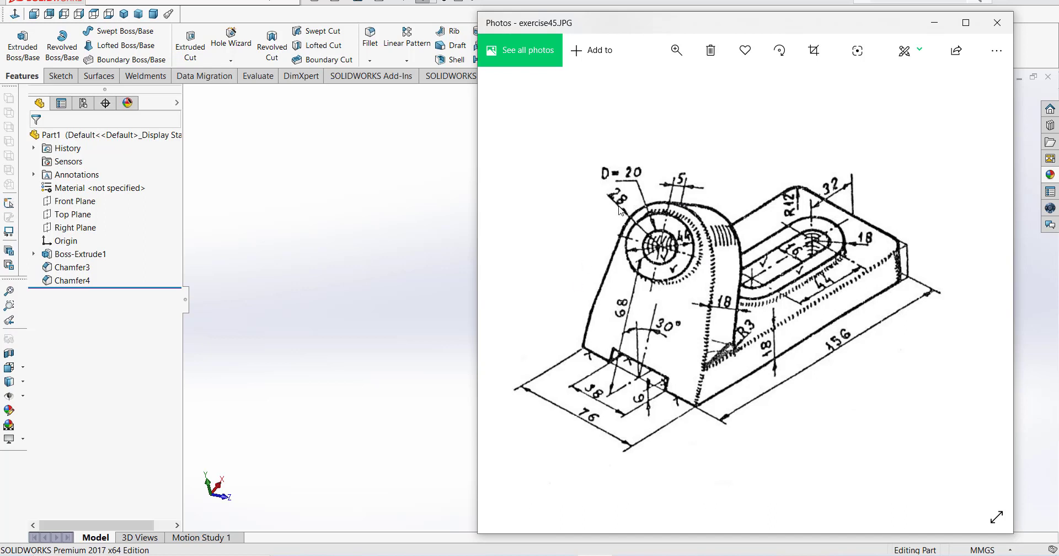
{"action": "left_click", "coordinate": [595, 555]}
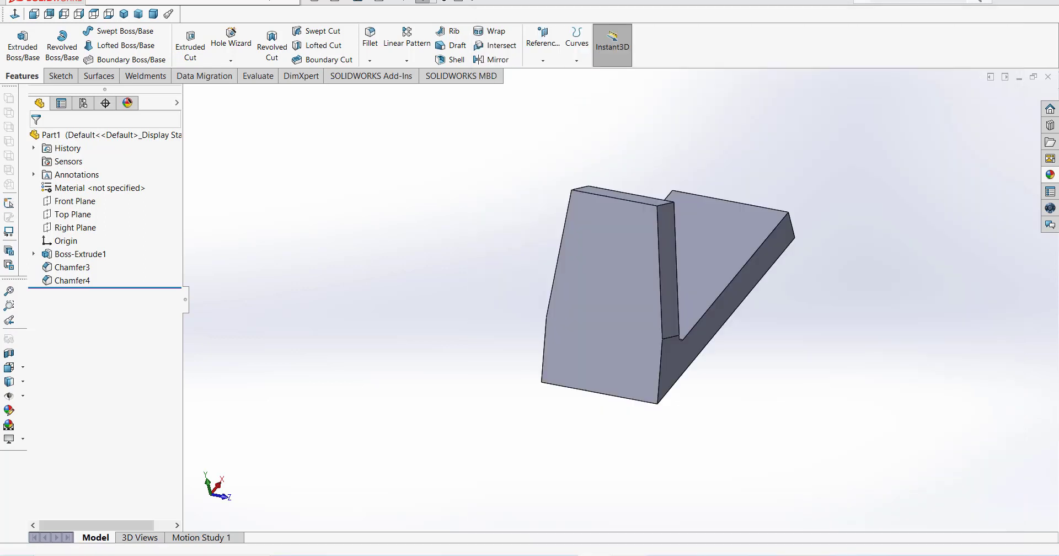
{"action": "left_click", "coordinate": [374, 47]}
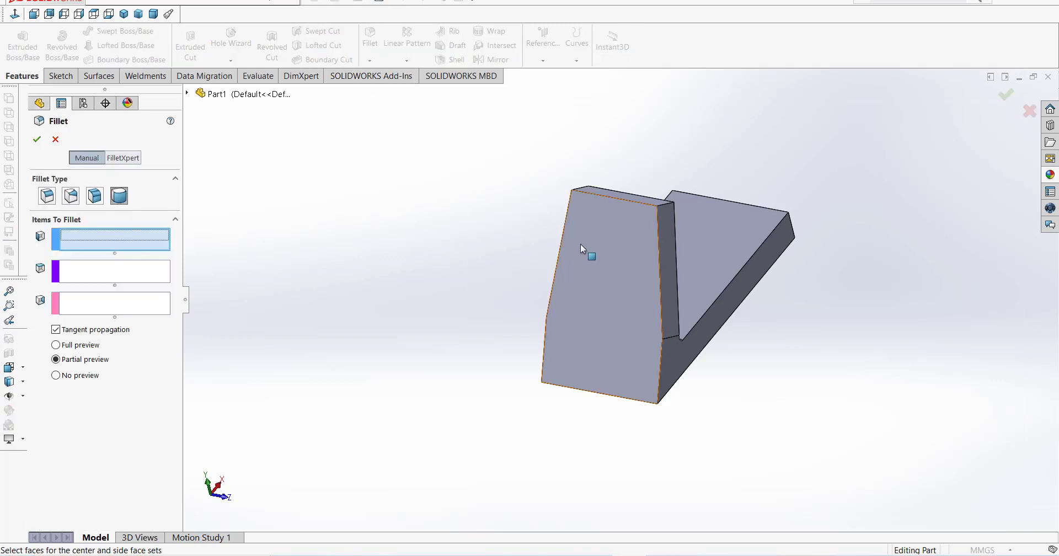
{"action": "left_click", "coordinate": [663, 237]}
{"action": "left_click", "coordinate": [118, 278]}
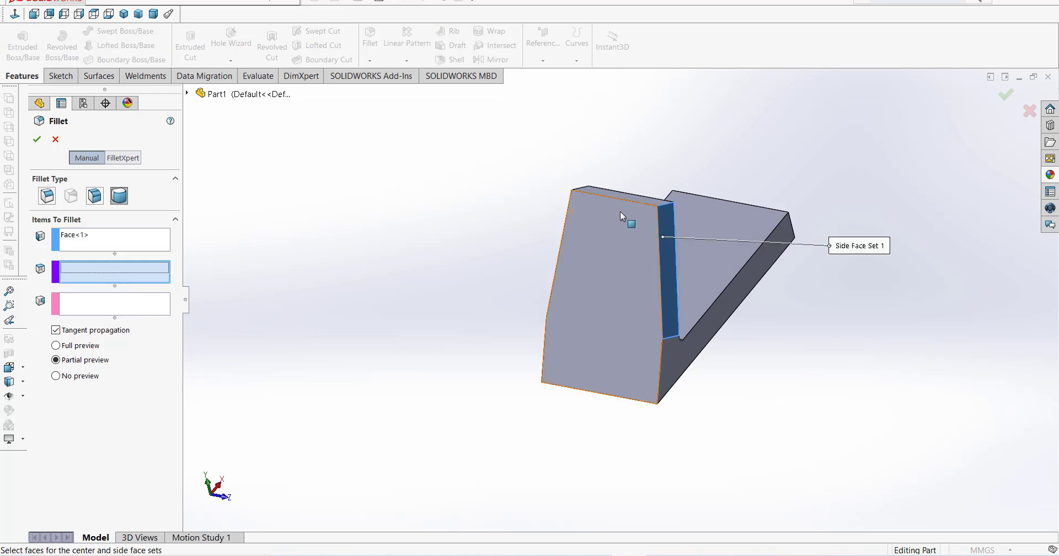
{"action": "left_click", "coordinate": [617, 194]}
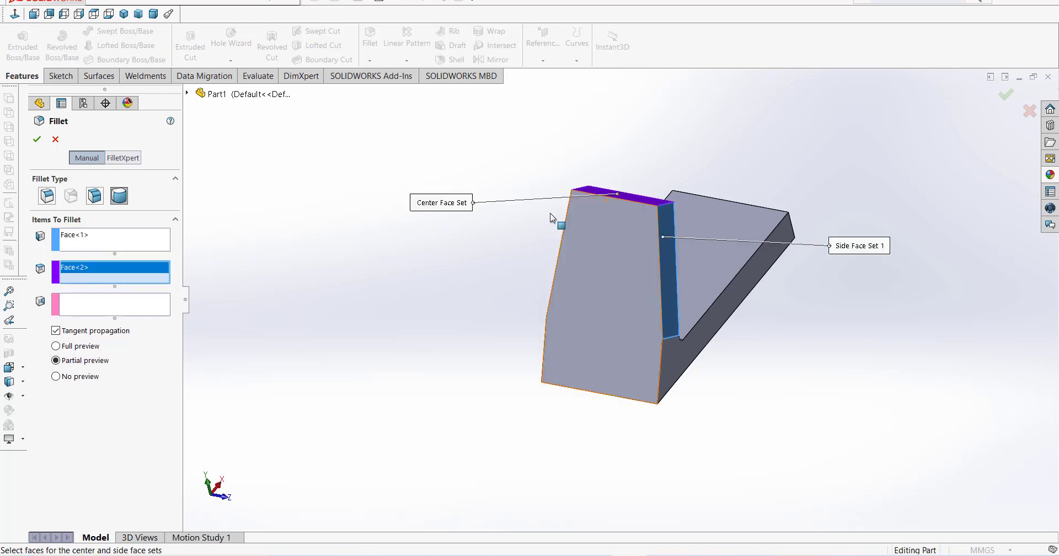
{"action": "left_click", "coordinate": [114, 306]}
{"action": "middle_click_drag", "start_coordinate": [428, 286], "coordinate": [610, 246]}
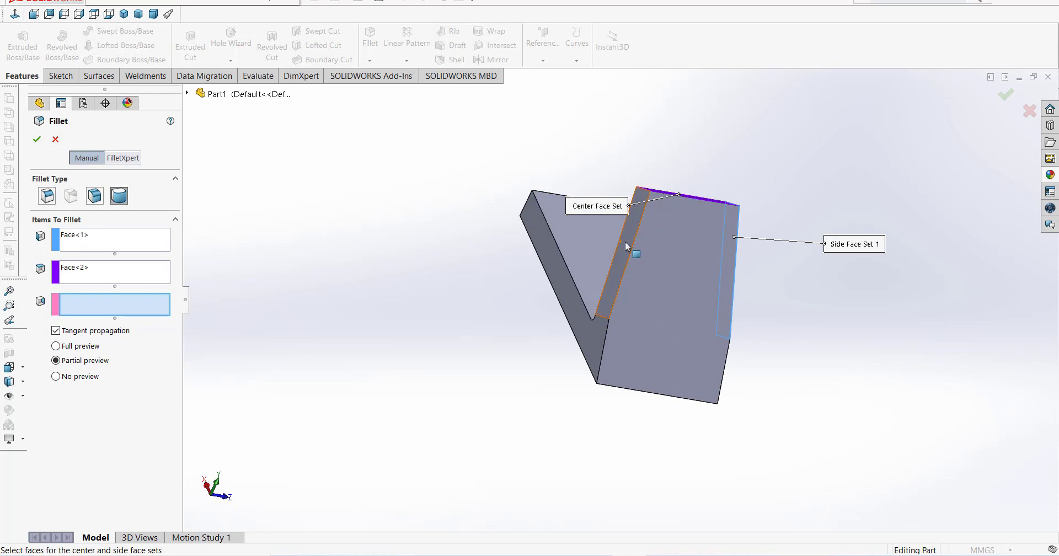
{"action": "left_click", "coordinate": [625, 240]}
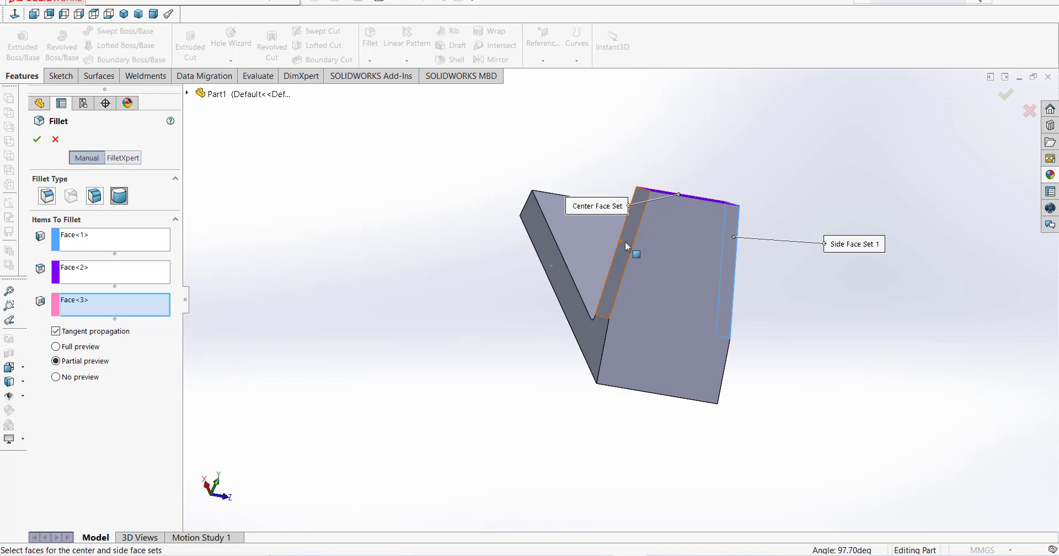
{"action": "left_click", "coordinate": [37, 142]}
Sketch a circle about 40 mm in diameter on the slanted leg's outer face, centred below the top of its rounded end
{"action": "middle_click_drag", "start_coordinate": [806, 298], "coordinate": [693, 367]}
{"action": "left_click", "coordinate": [595, 553]}
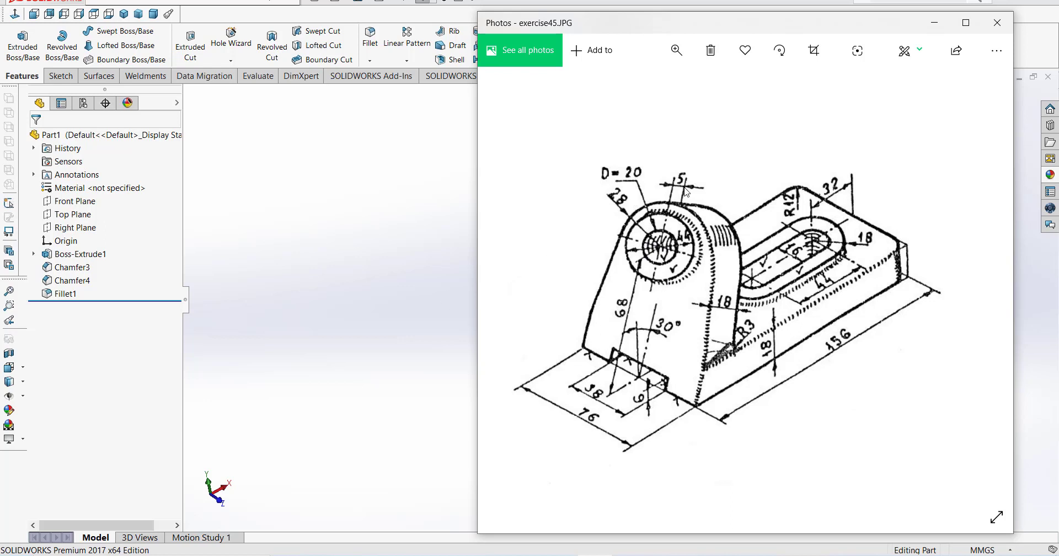
{"action": "left_click", "coordinate": [416, 270]}
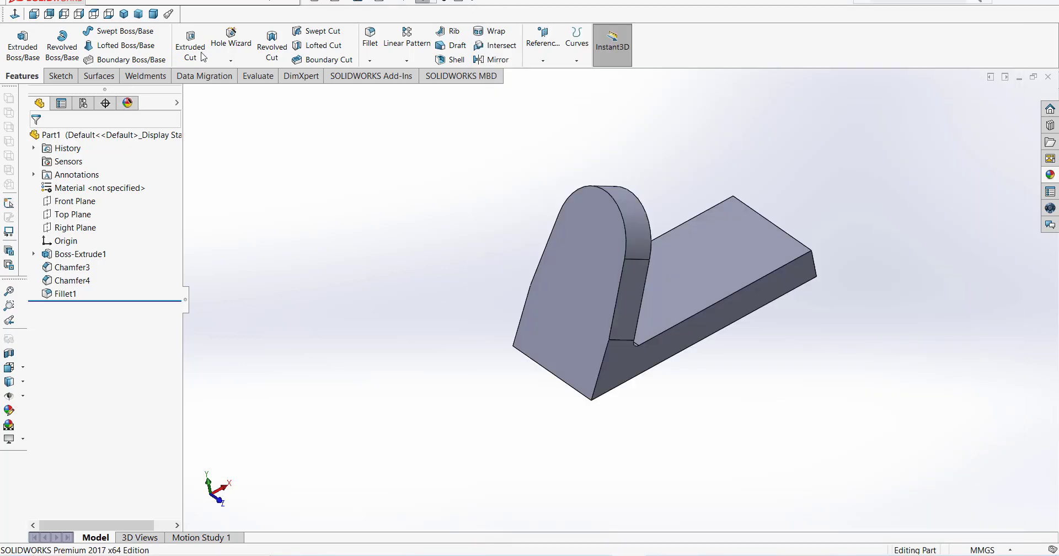
{"action": "left_click", "coordinate": [613, 226]}
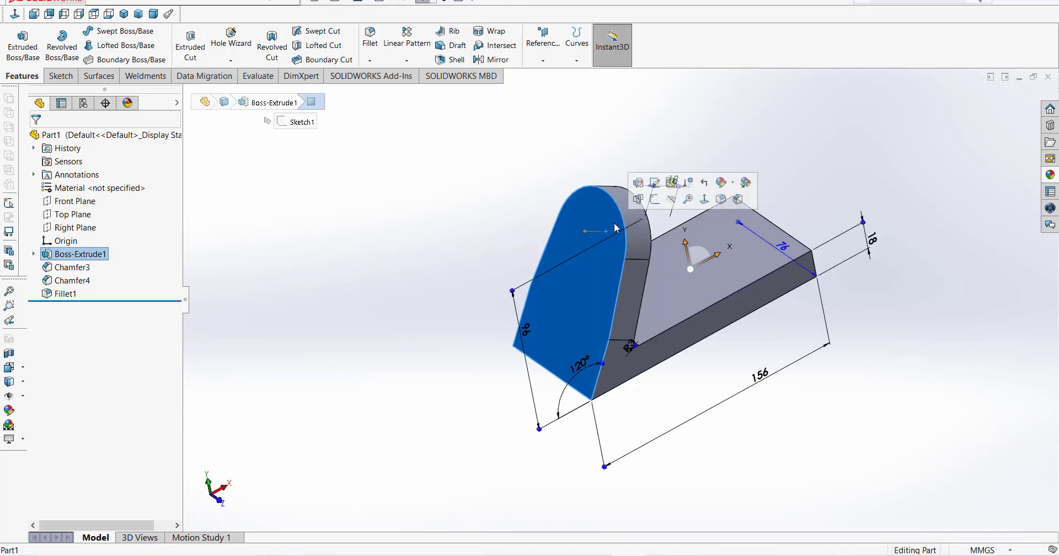
{"action": "left_click", "coordinate": [704, 199]}
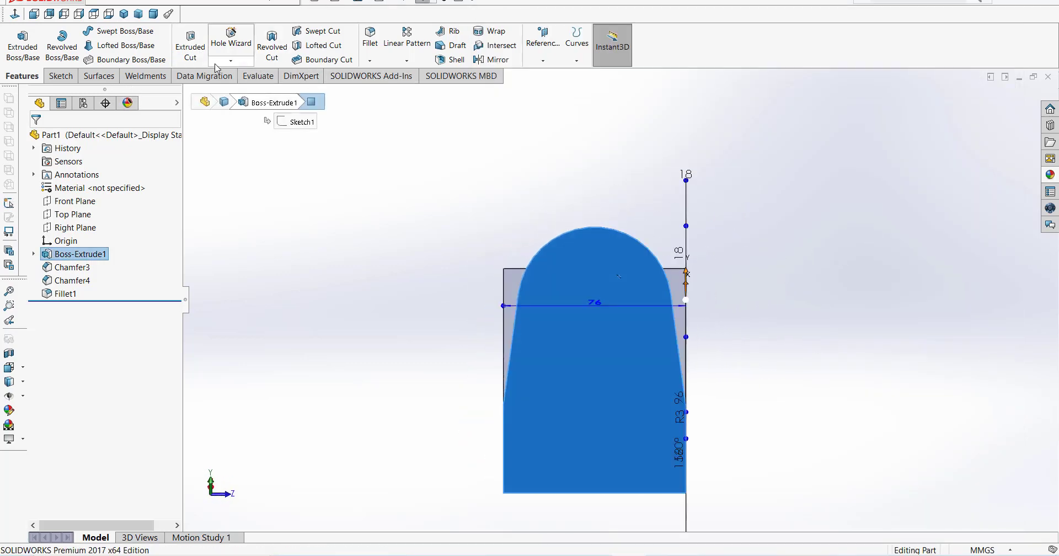
{"action": "left_click", "coordinate": [60, 76]}
{"action": "left_click", "coordinate": [126, 30]}
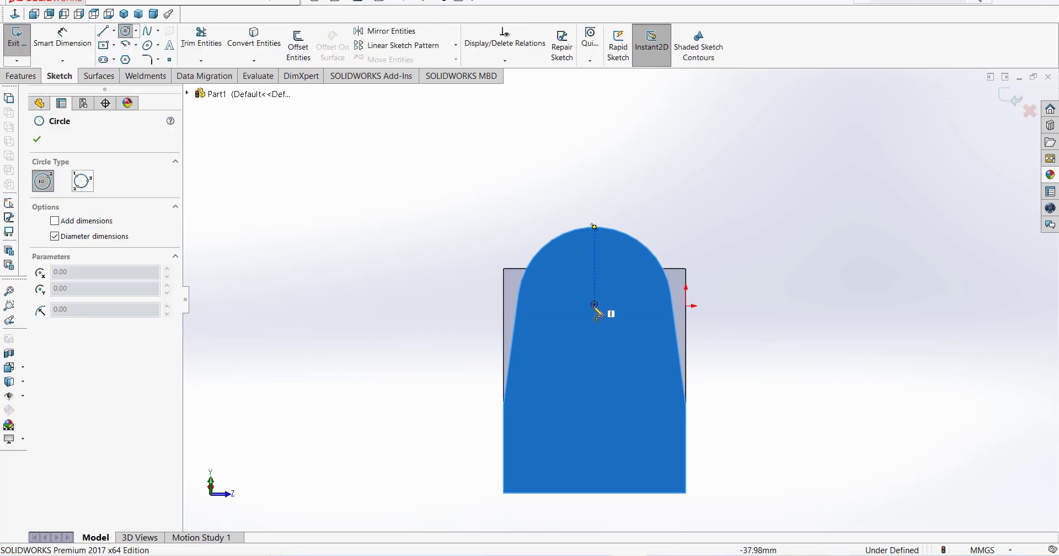
{"action": "left_click", "coordinate": [594, 304]}
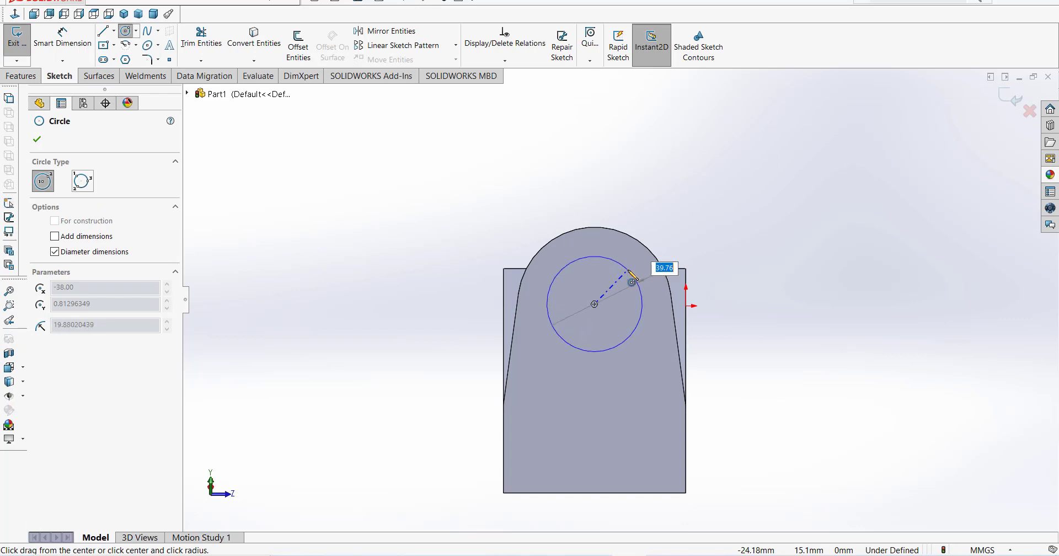
{"action": "left_click", "coordinate": [628, 270]}
{"action": "left_click", "coordinate": [22, 75]}
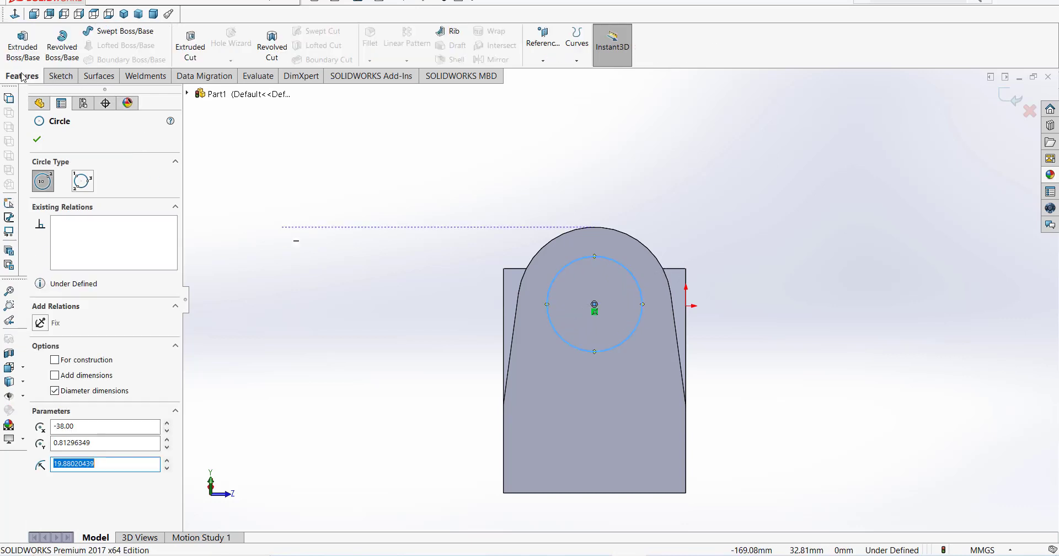
{"action": "left_click", "coordinate": [23, 44]}
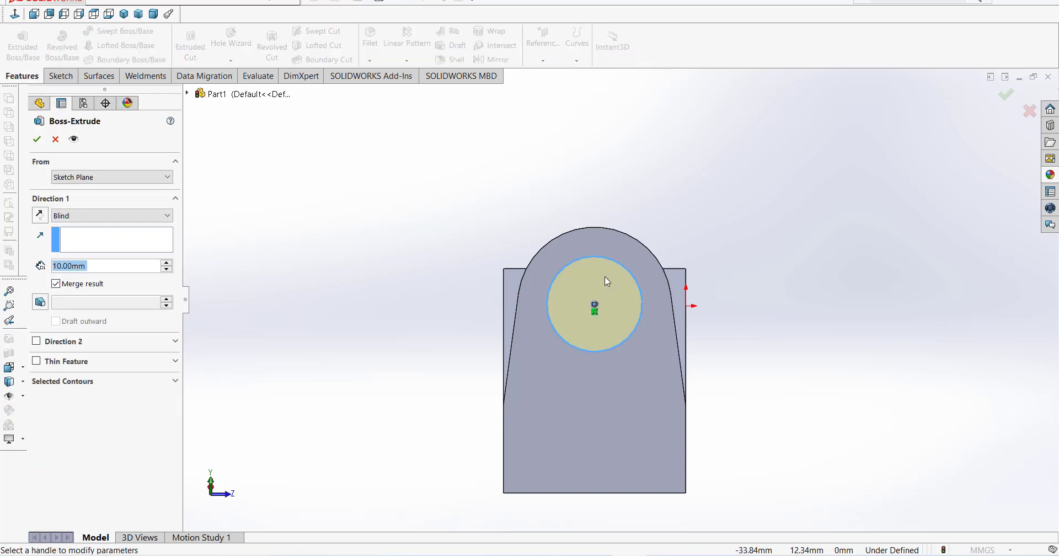
{"action": "key", "text": "Escape"}
Dimension the circle on the slanted leg's outer face with a diameter of 44 mm
{"action": "left_click", "coordinate": [60, 76]}
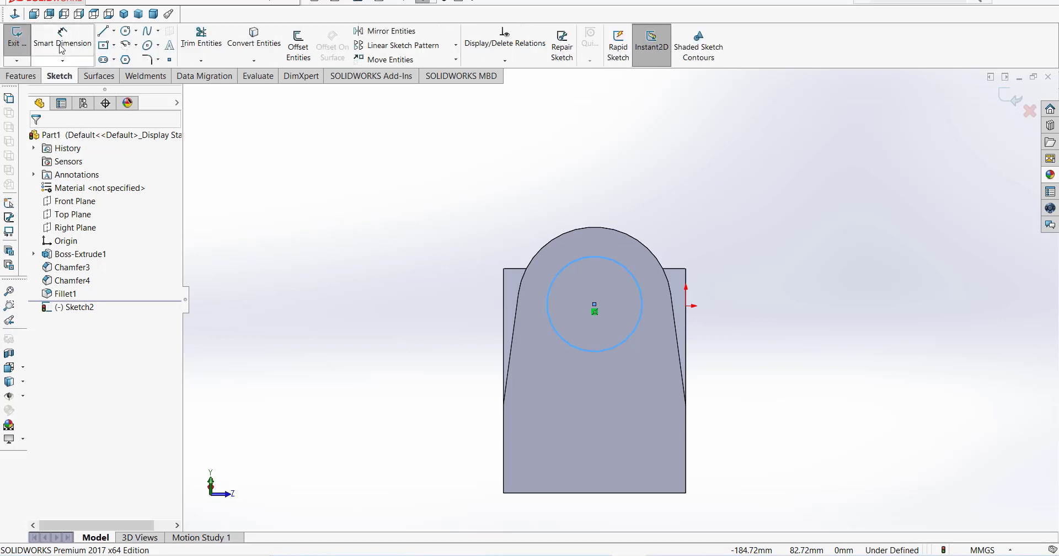
{"action": "left_click", "coordinate": [61, 50]}
{"action": "left_click", "coordinate": [601, 167]}
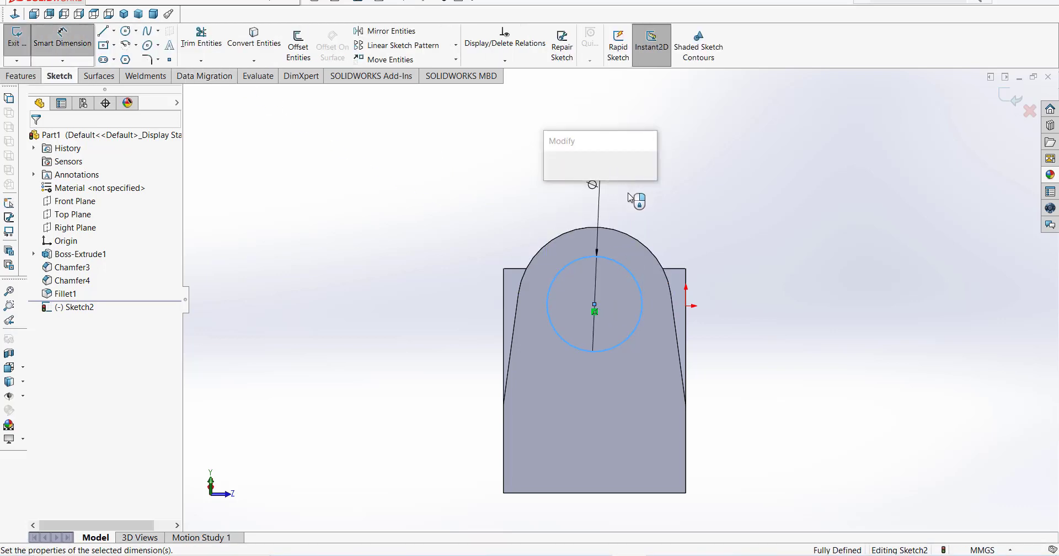
{"action": "type", "text": "44"}
{"action": "key", "text": "Return"}
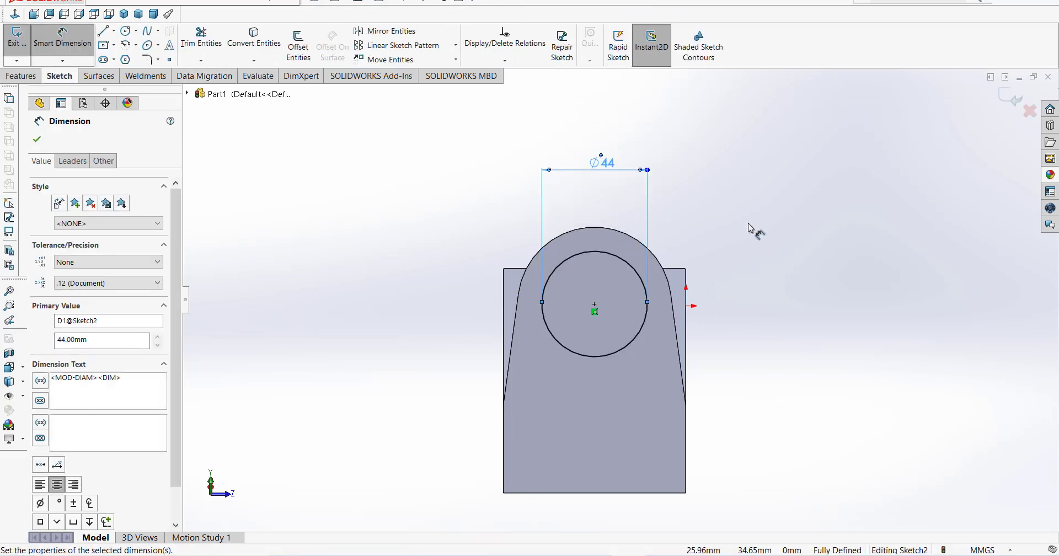
Extrude the circle outward from the slanted leg as a 5 mm blind boss merged with the bracket
{"action": "left_click", "coordinate": [21, 75]}
{"action": "left_click", "coordinate": [22, 47]}
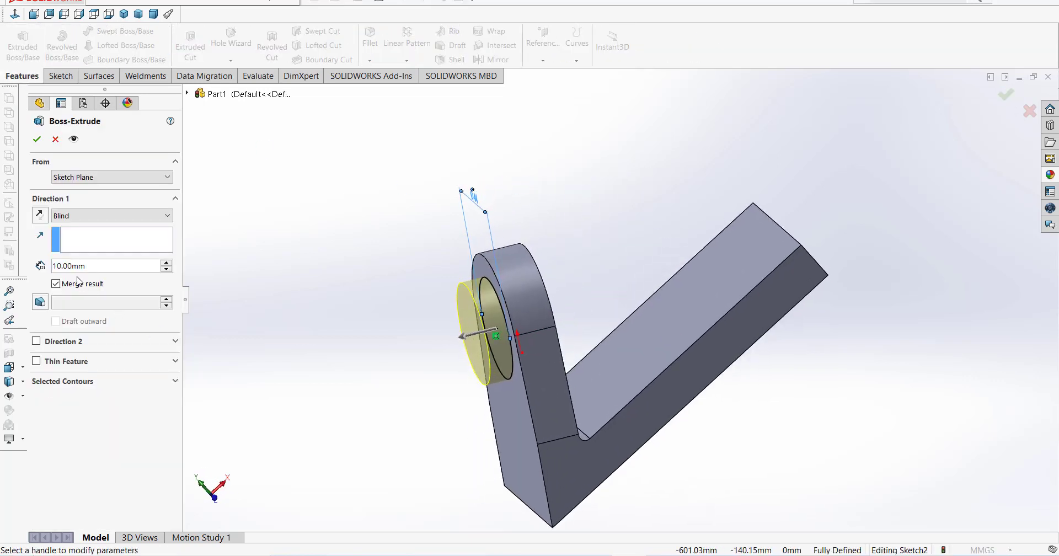
{"action": "left_click", "coordinate": [97, 269]}
{"action": "type", "text": "5"}
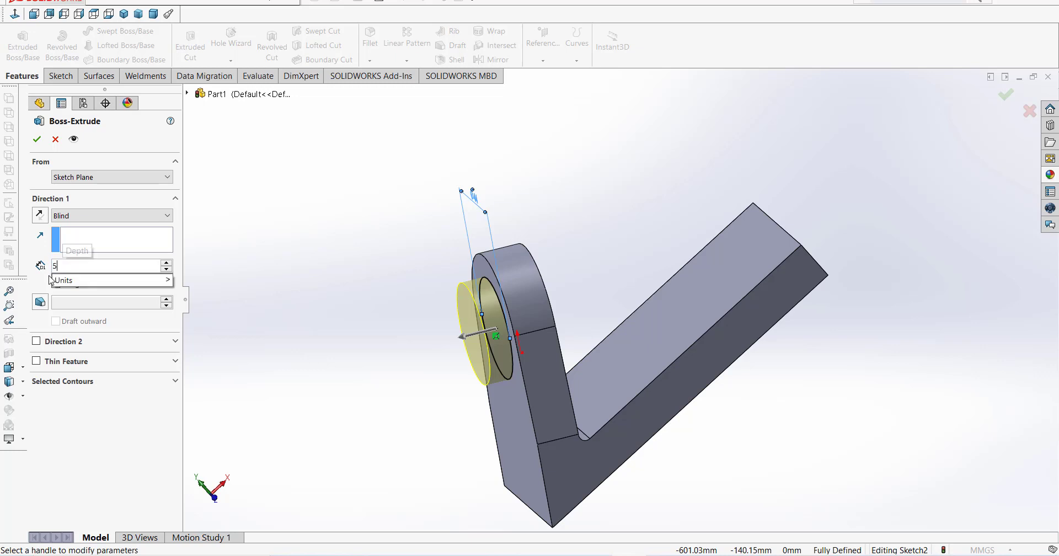
{"action": "key", "text": "Return"}
{"action": "left_click", "coordinate": [37, 140]}
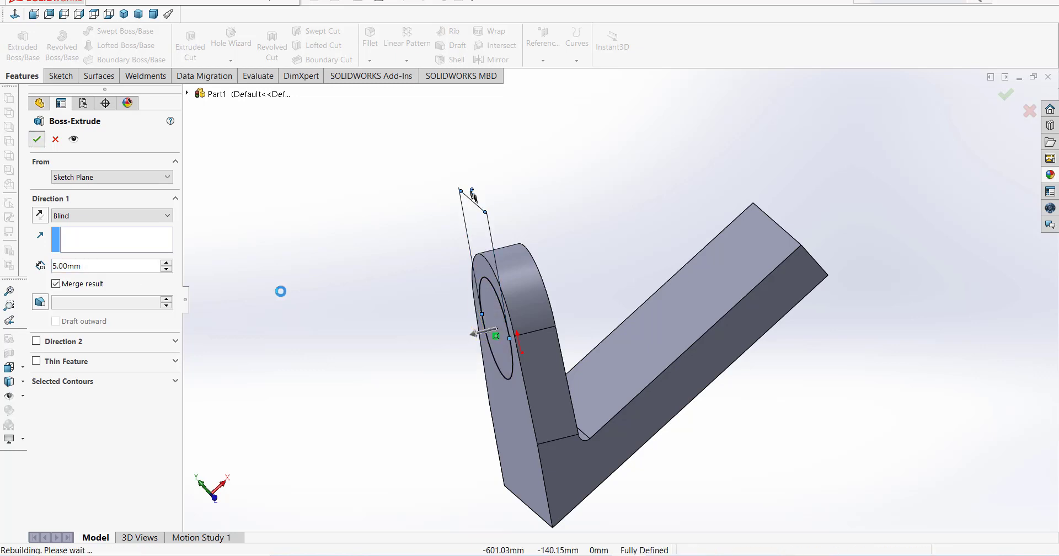
Sketch a concentric circle about 22 mm in diameter on the round boss's front face for an extruded cut
{"action": "middle_click_drag", "start_coordinate": [397, 360], "coordinate": [435, 315]}
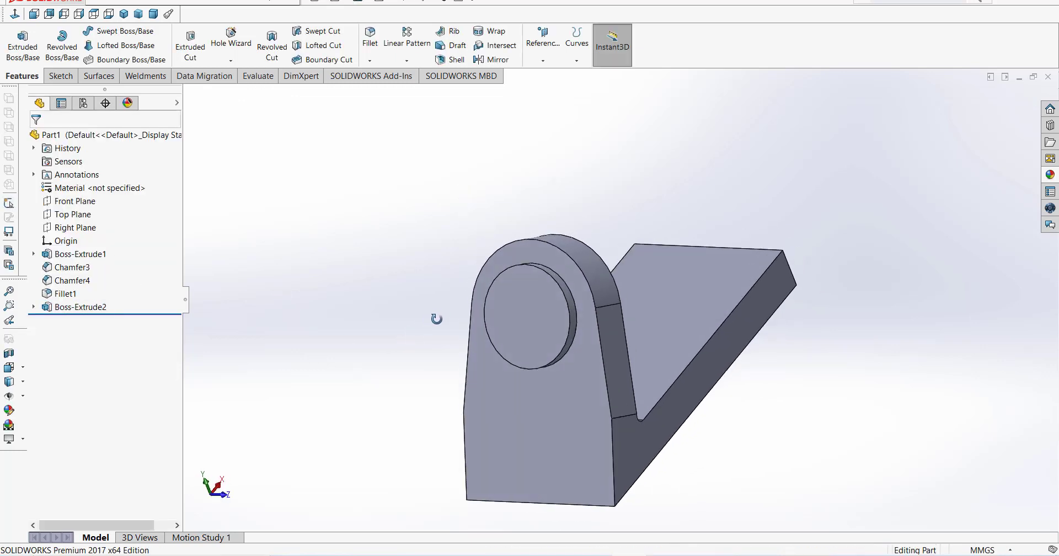
{"action": "left_click", "coordinate": [541, 312]}
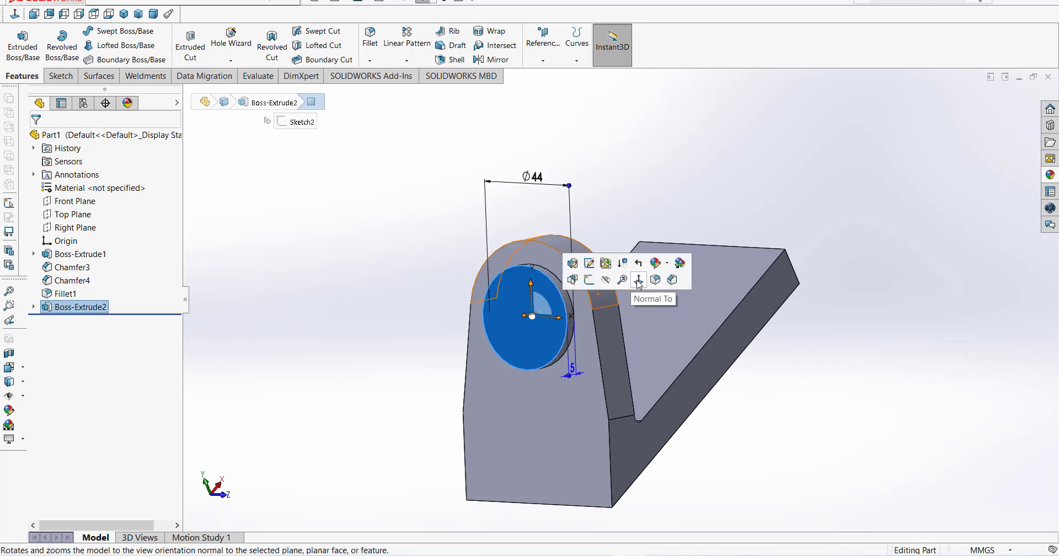
{"action": "left_click", "coordinate": [639, 280]}
{"action": "left_click", "coordinate": [186, 55]}
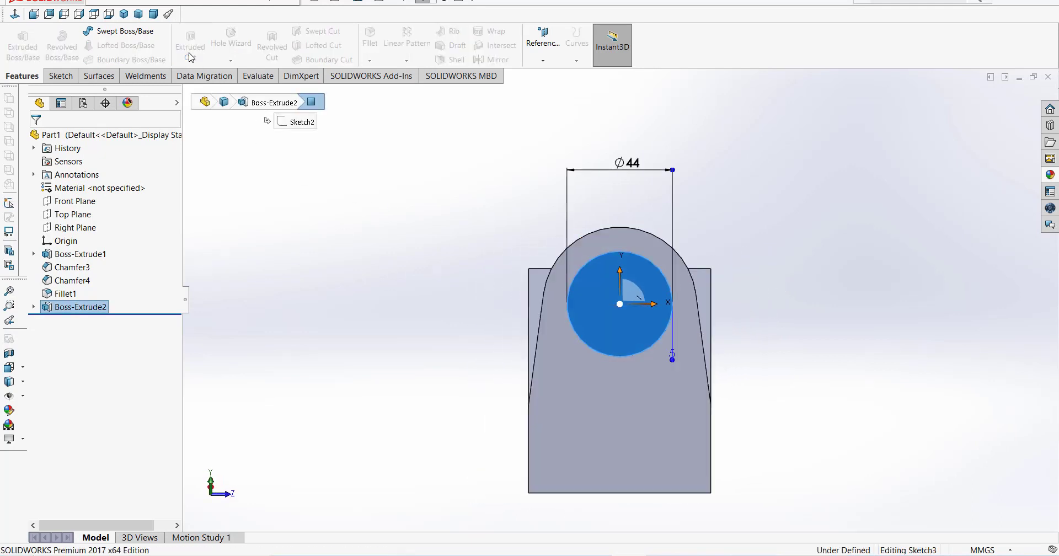
{"action": "left_click", "coordinate": [126, 32]}
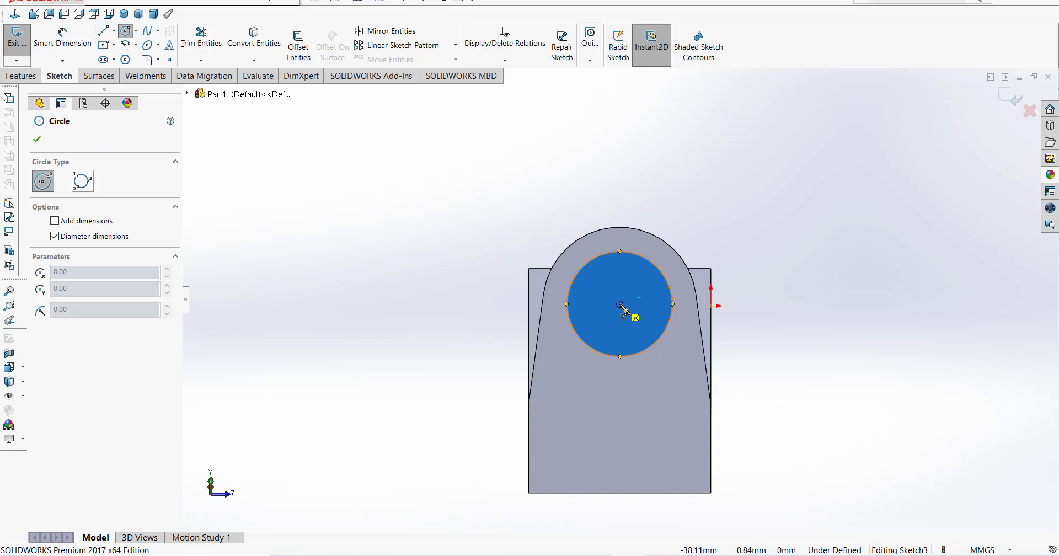
{"action": "left_click", "coordinate": [620, 304]}
{"action": "left_click", "coordinate": [638, 325]}
Dimension the inner circle on the boss face with a diameter of 20 mm
{"action": "left_click", "coordinate": [63, 39]}
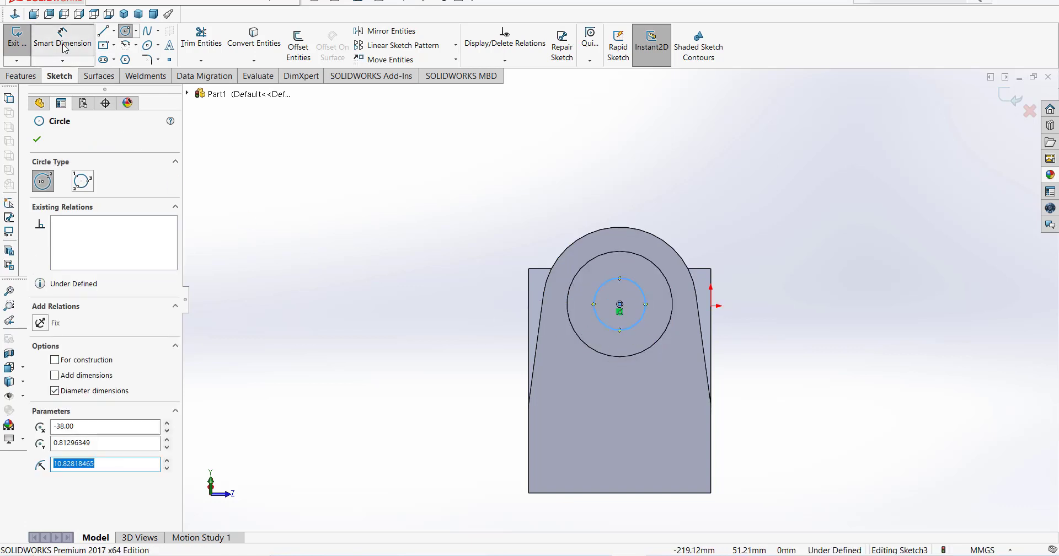
{"action": "left_click", "coordinate": [639, 285]}
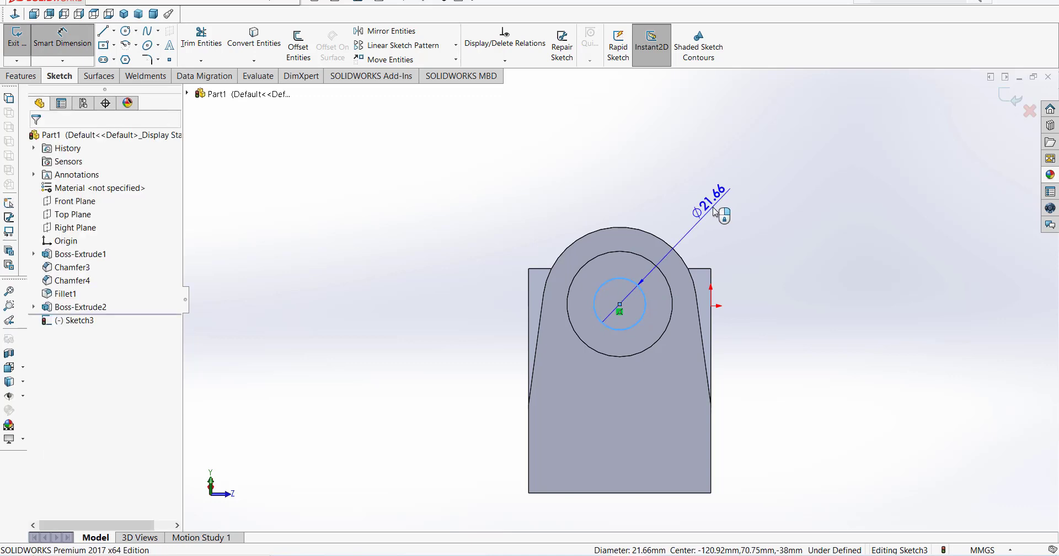
{"action": "left_click", "coordinate": [720, 224]}
{"action": "key", "text": "Return"}
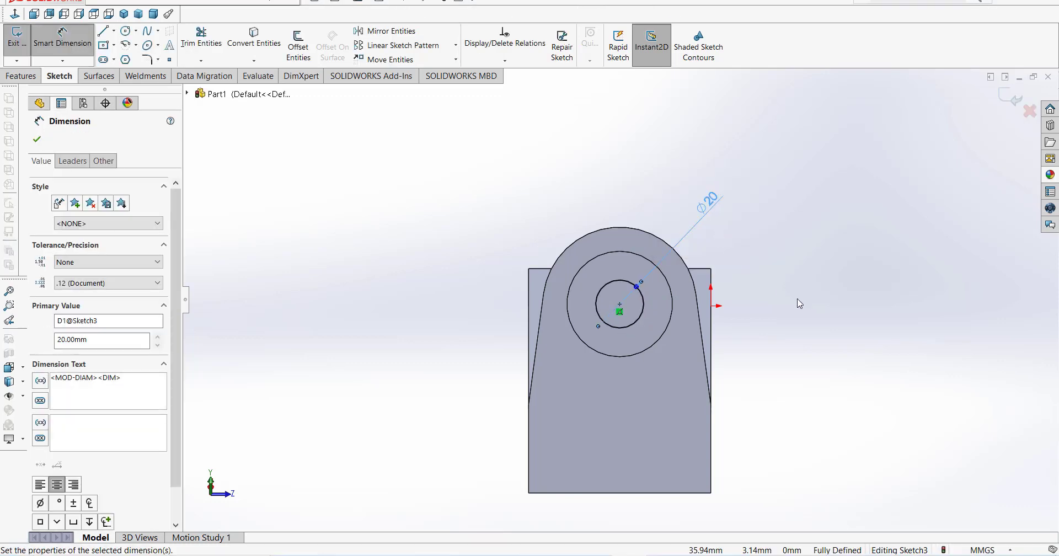
Cut the inner circle through the boss and slanted leg as a blind extruded cut 32 mm deep
{"action": "middle_click_drag", "start_coordinate": [789, 310], "coordinate": [736, 393]}
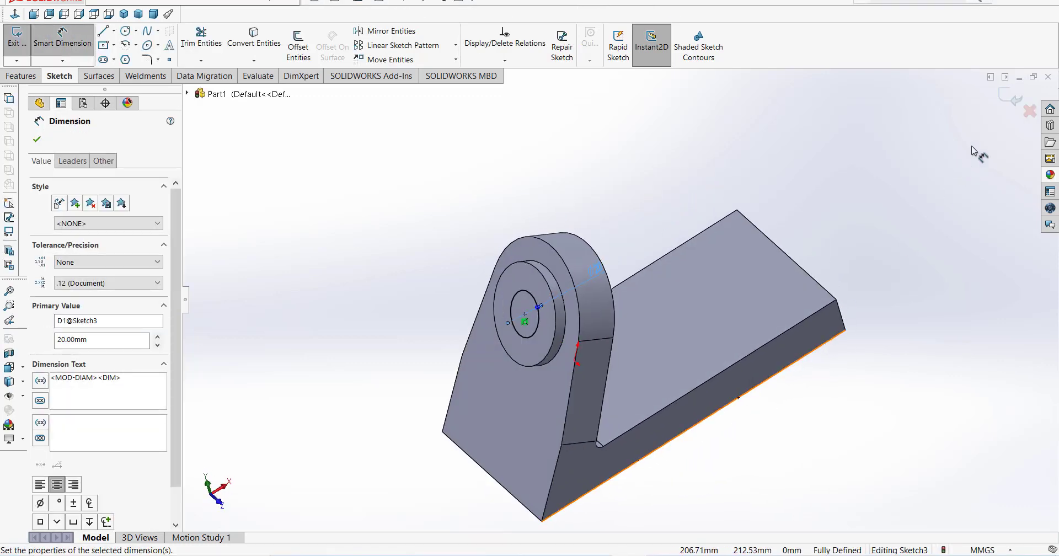
{"action": "left_click", "coordinate": [1011, 98]}
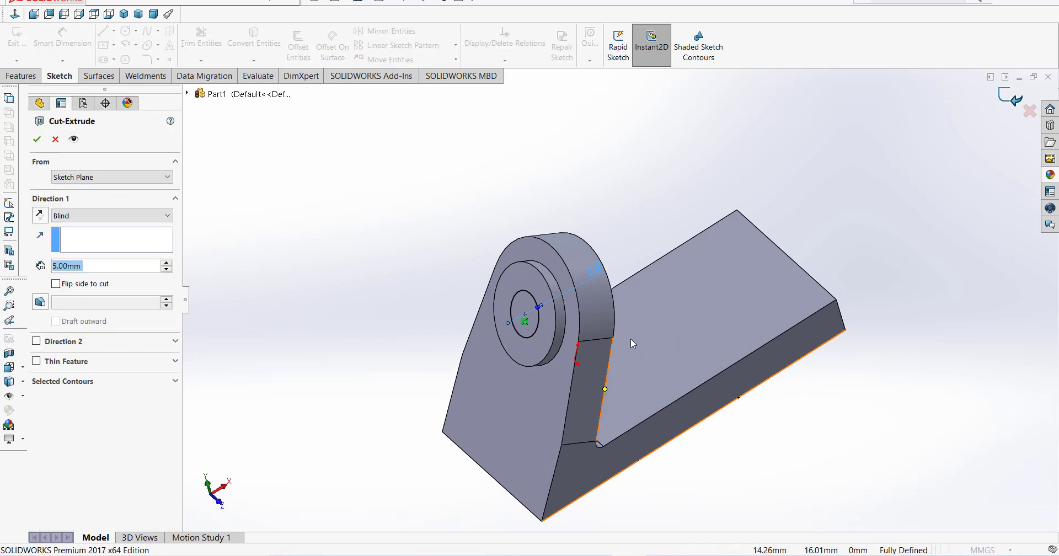
{"action": "middle_click_drag", "start_coordinate": [618, 331], "coordinate": [527, 320]}
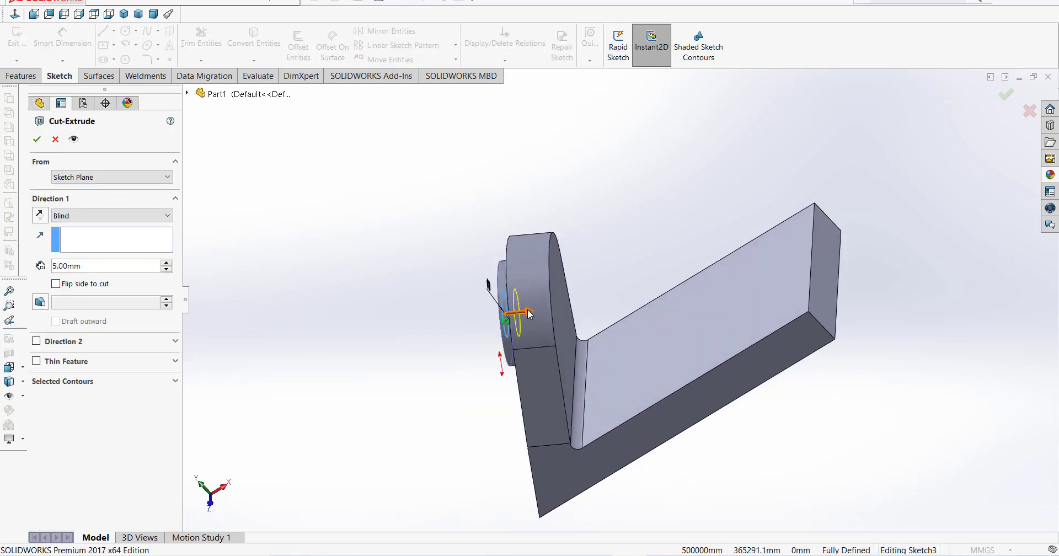
{"action": "left_click_drag", "start_coordinate": [527, 319], "coordinate": [584, 318]}
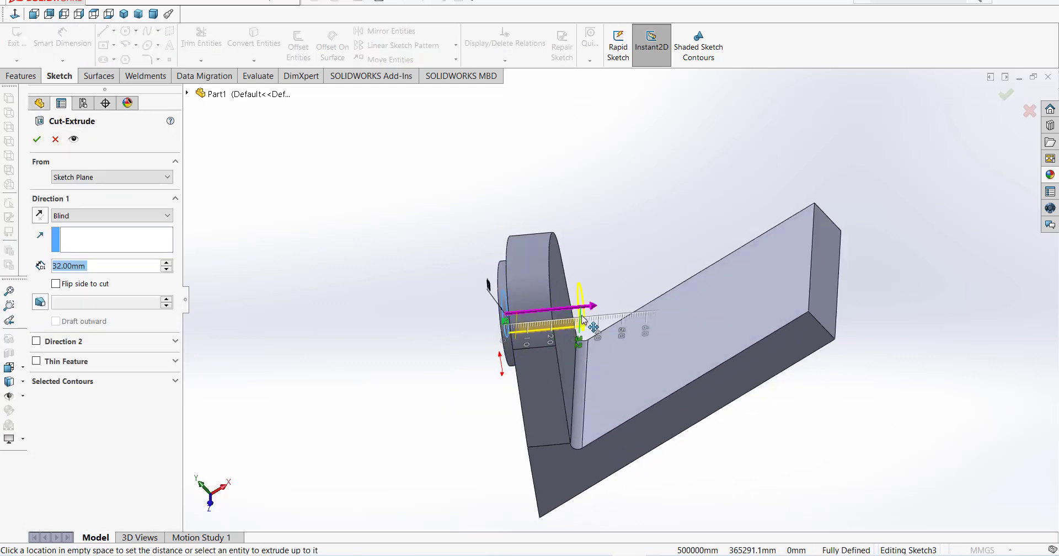
{"action": "middle_click_drag", "start_coordinate": [583, 319], "coordinate": [620, 227]}
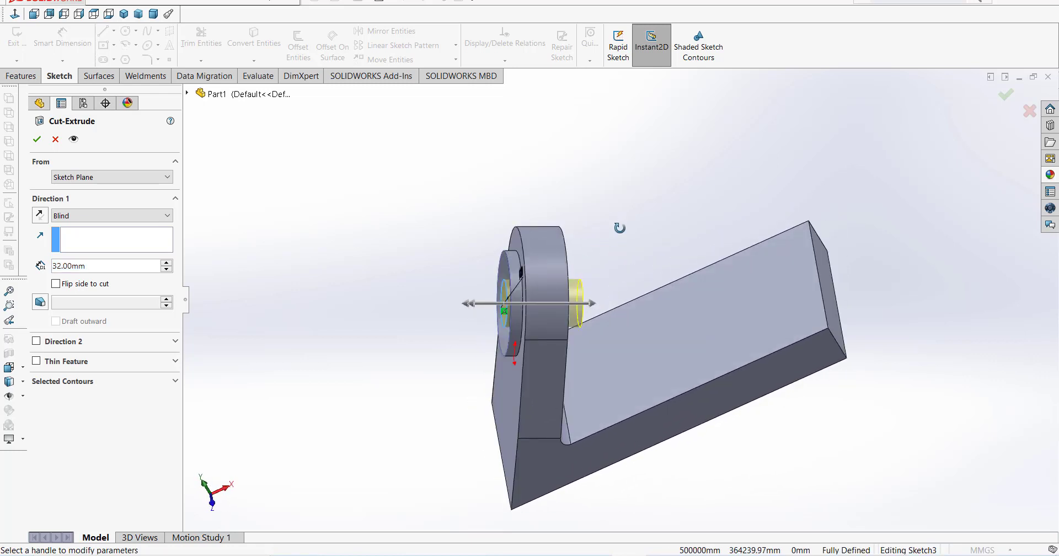
{"action": "left_click", "coordinate": [37, 139]}
Check the reference drawing exercise45.JPG for the dimensions of the raised slot on the flat leg
{"action": "middle_click_drag", "start_coordinate": [501, 265], "coordinate": [613, 537]}
{"action": "key", "text": "alt+Tab"}
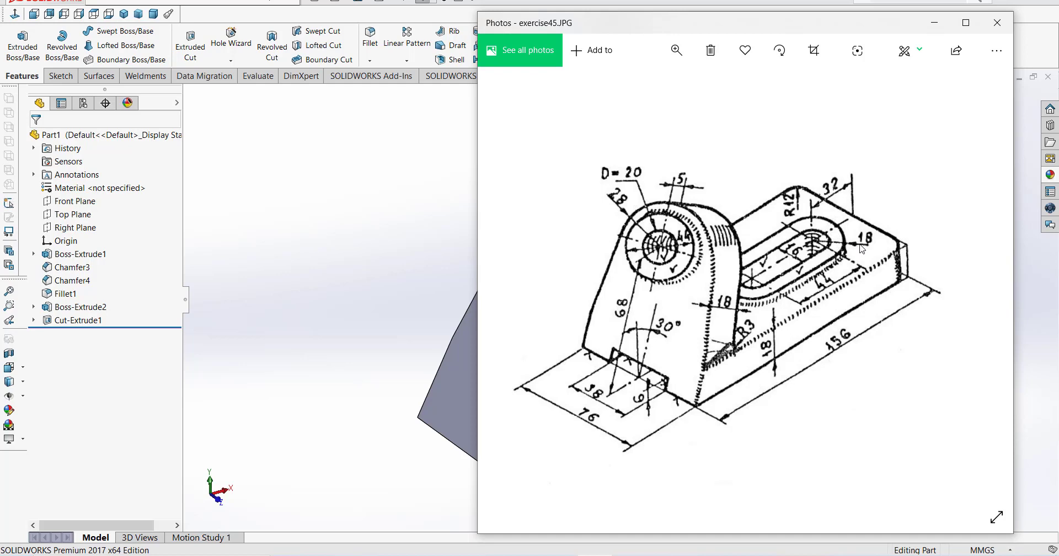
Sketch a horizontal straight slot on the flat leg's top face, 44 mm between arc centres and 36 mm wide
{"action": "left_click", "coordinate": [427, 210]}
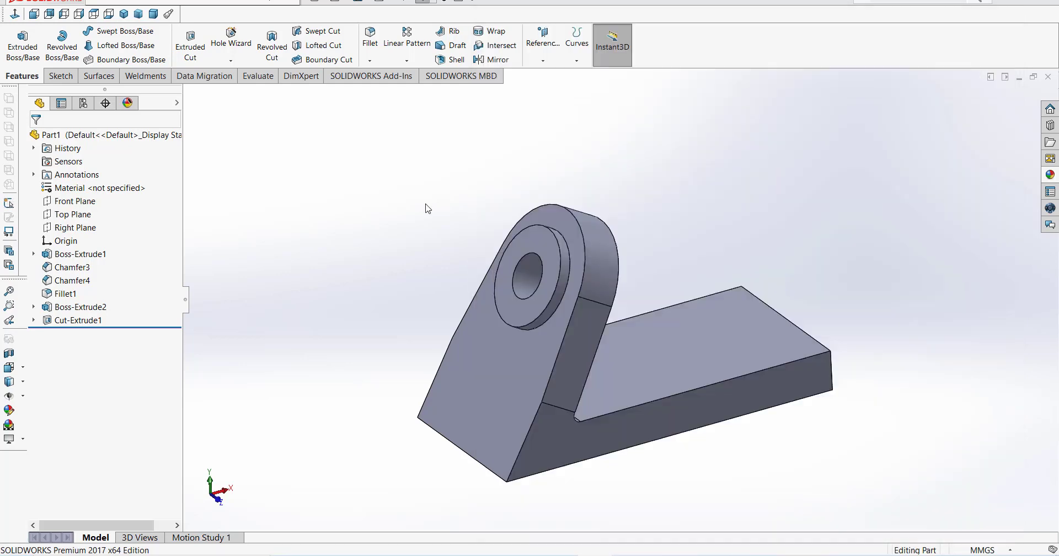
{"action": "left_click", "coordinate": [740, 345]}
{"action": "left_click", "coordinate": [835, 315]}
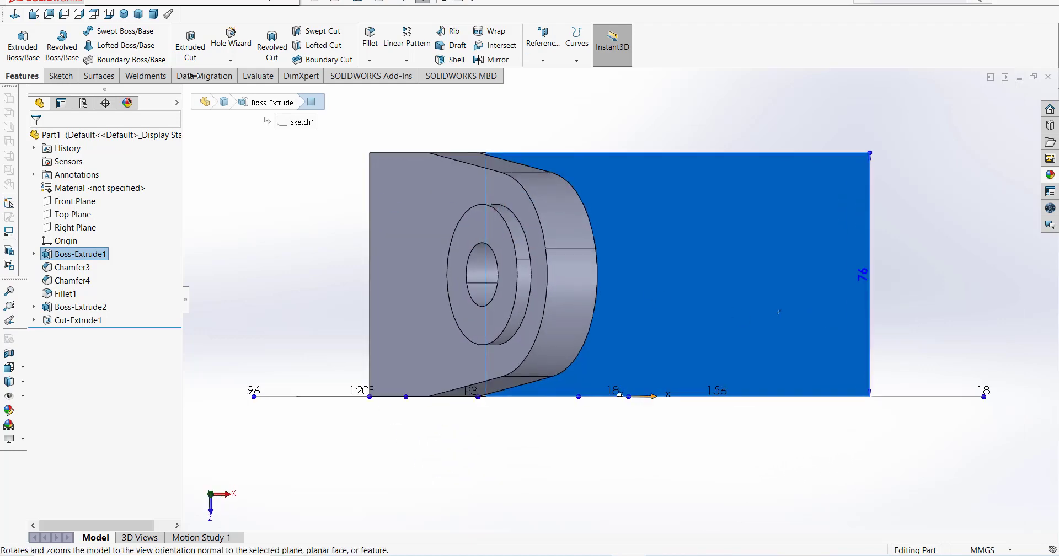
{"action": "left_click", "coordinate": [60, 76]}
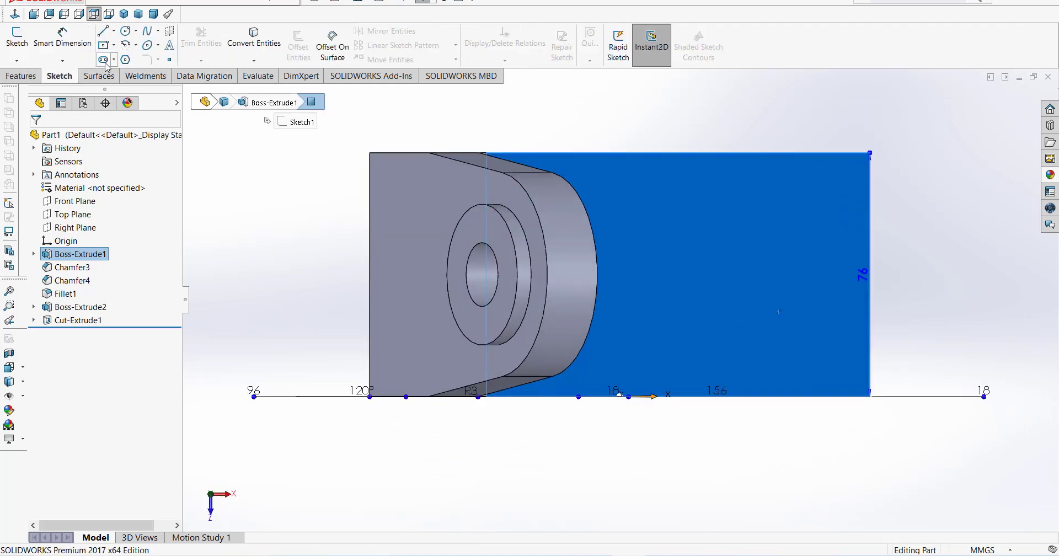
{"action": "left_click", "coordinate": [105, 61]}
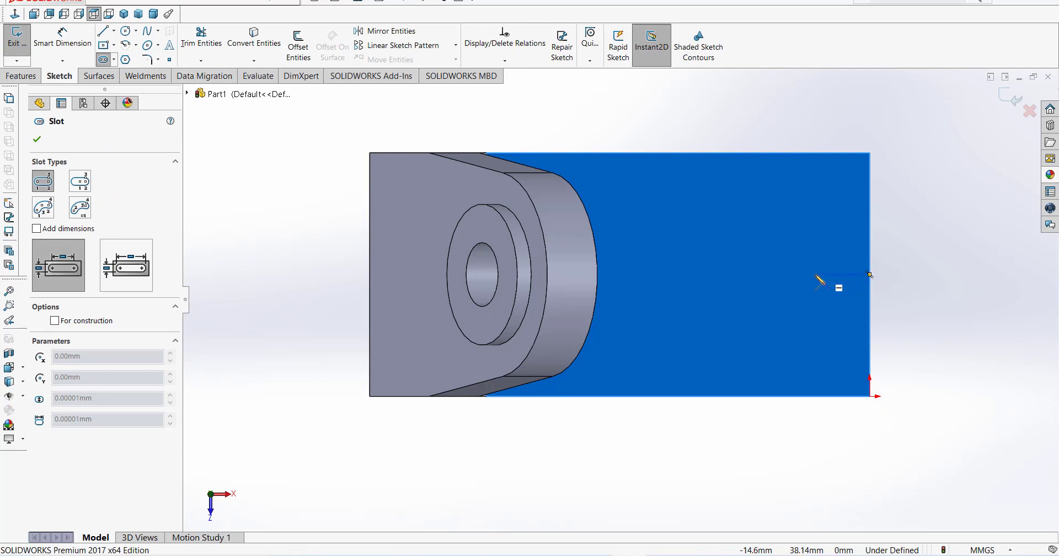
{"action": "left_click", "coordinate": [797, 274]}
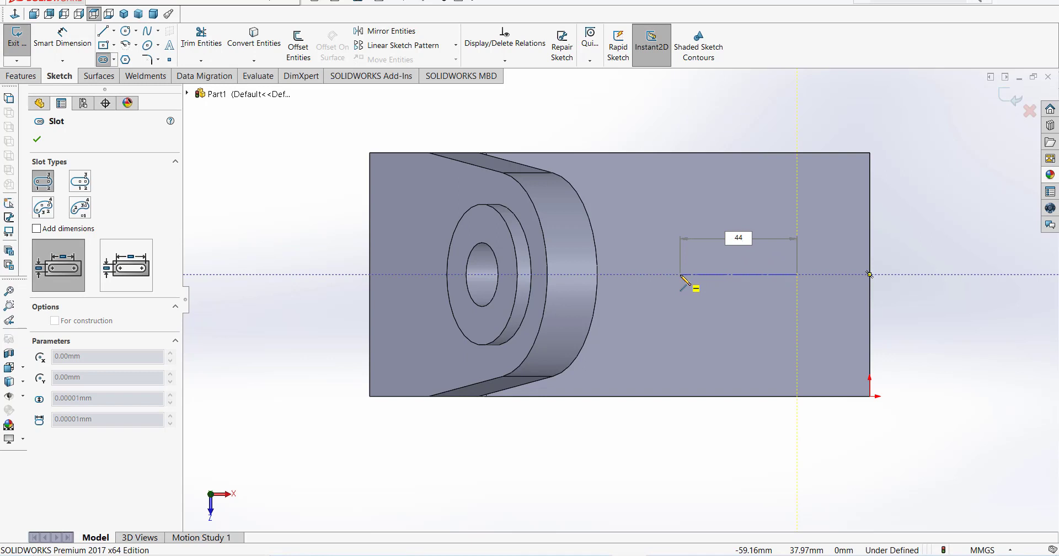
{"action": "left_click", "coordinate": [655, 274]}
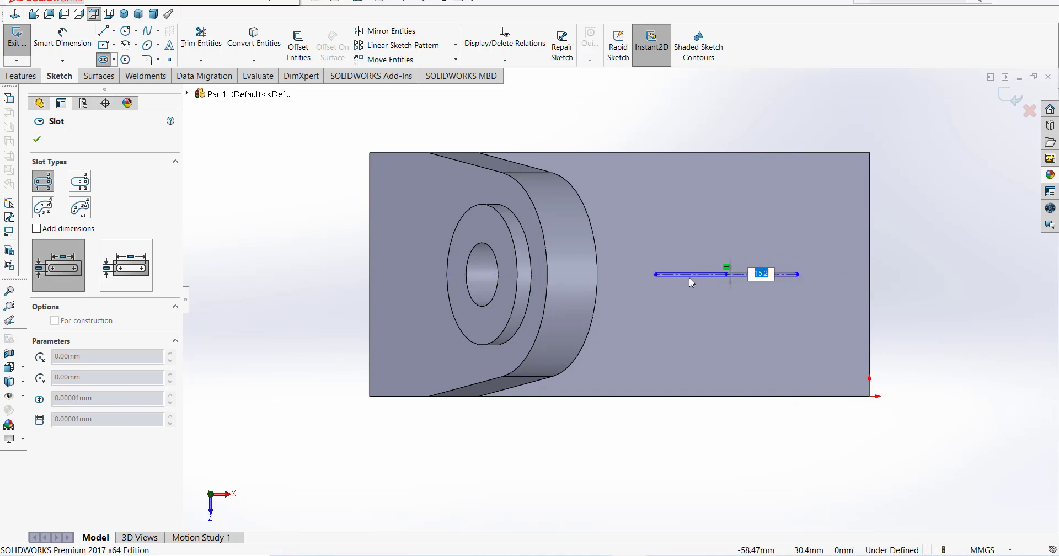
{"action": "left_click", "coordinate": [711, 299]}
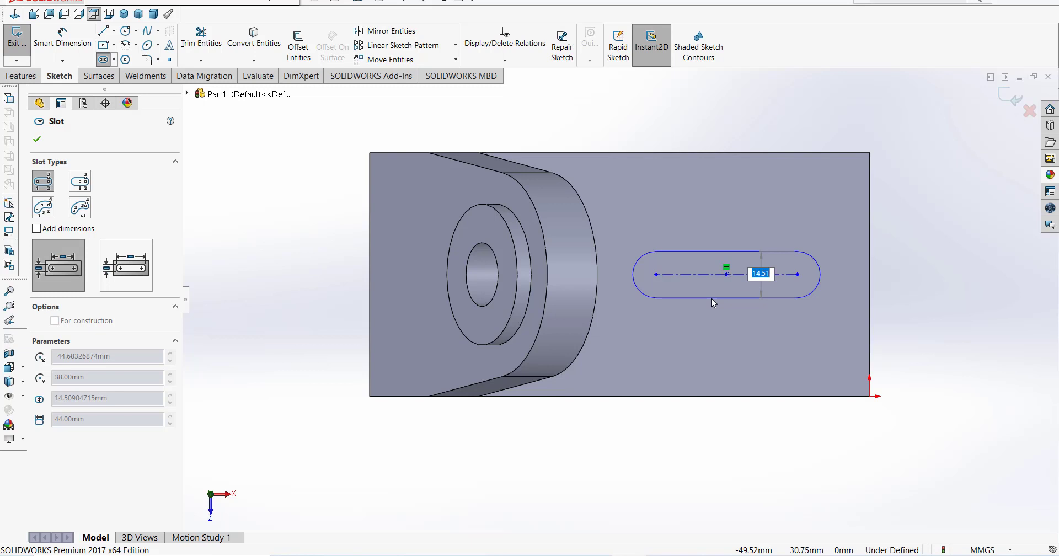
{"action": "type", "text": "36"}
{"action": "key", "text": "Return"}
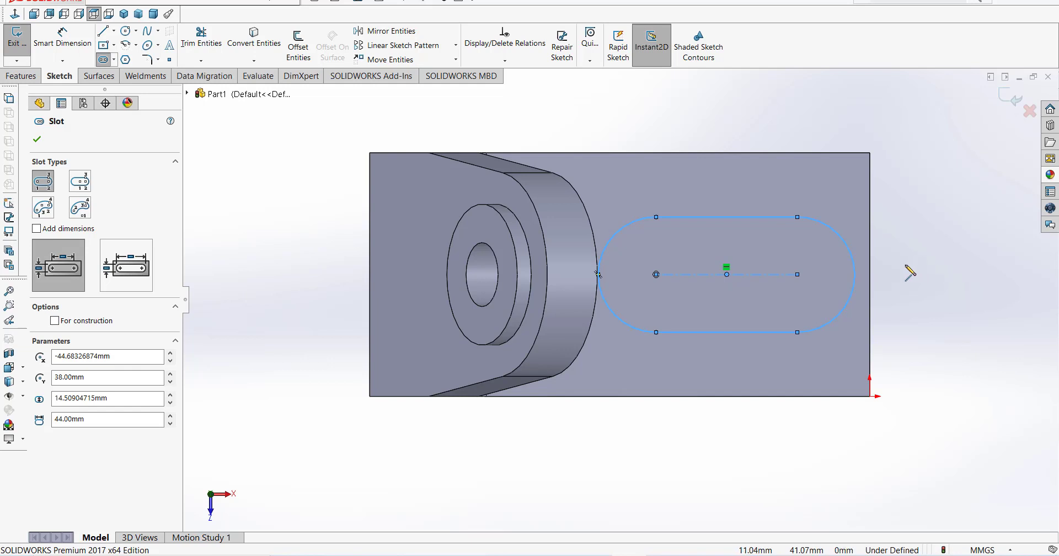
{"action": "key", "text": "Escape"}
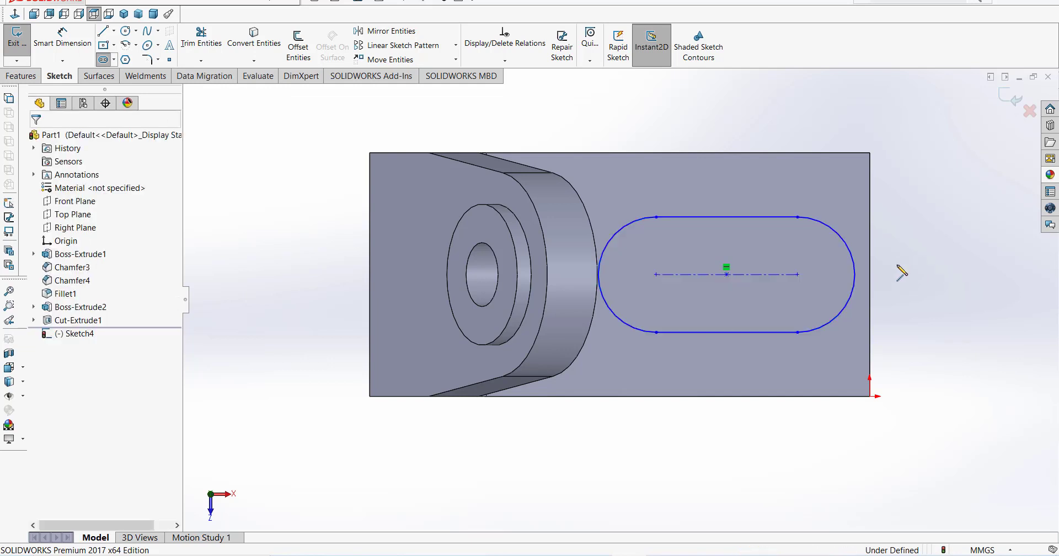
Dimension the slot's outer arc centre 32 mm from the flat leg's end edge
{"action": "left_click", "coordinate": [62, 42]}
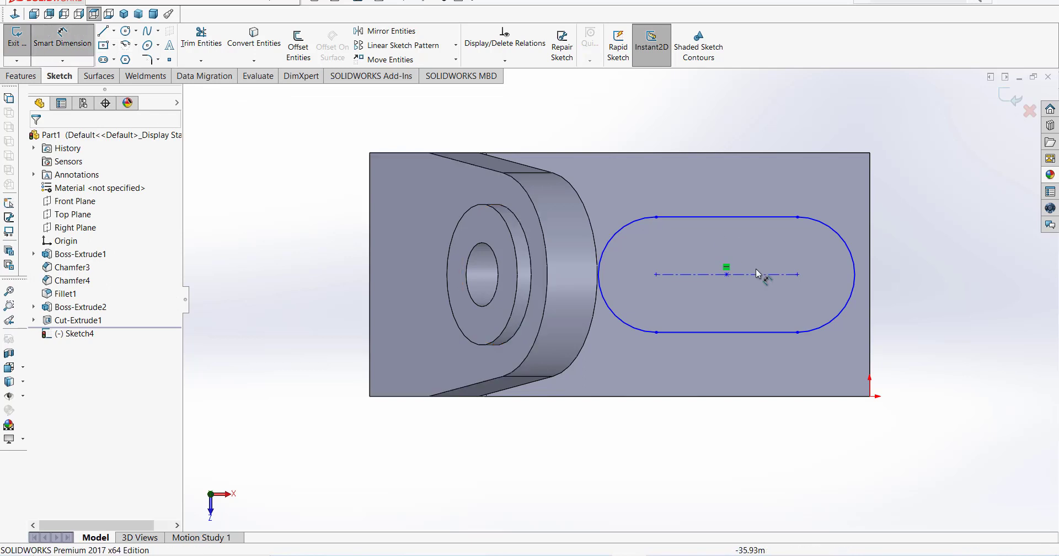
{"action": "left_click", "coordinate": [798, 275]}
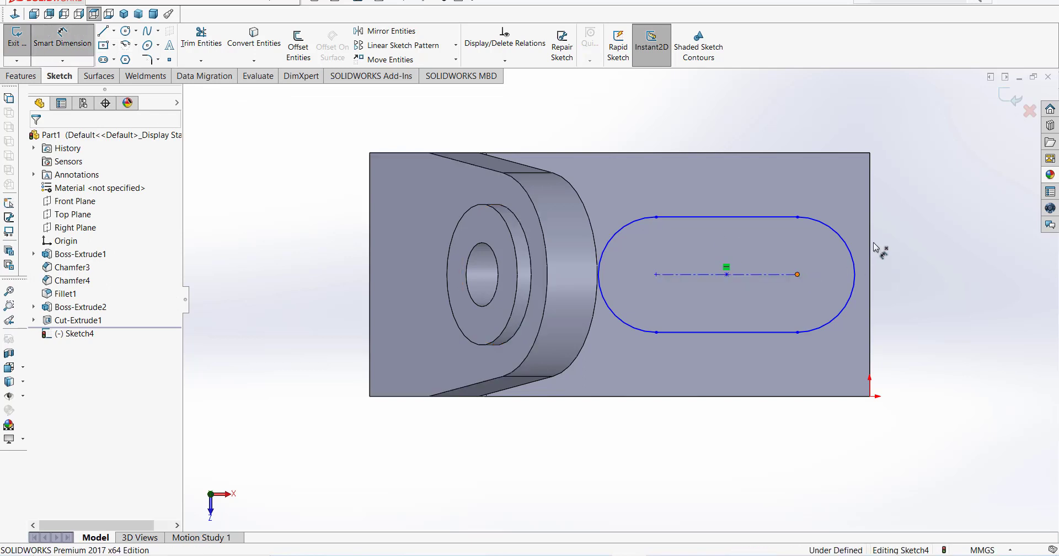
{"action": "left_click", "coordinate": [872, 220]}
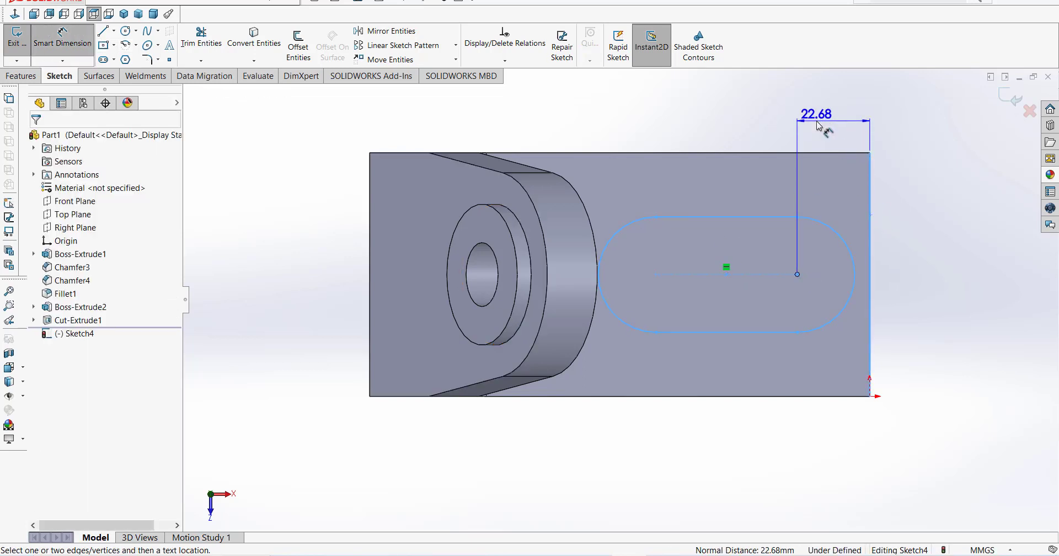
{"action": "left_click", "coordinate": [827, 131]}
{"action": "type", "text": "32"}
{"action": "key", "text": "Return"}
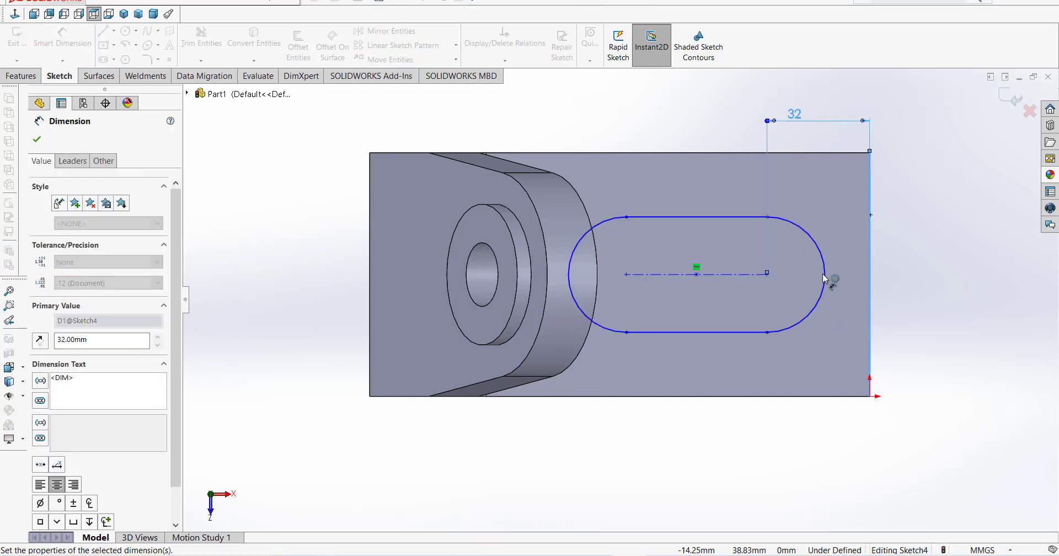
Dimension the slot with a 44 mm centre-to-centre length and an 18 mm end radius
{"action": "left_click", "coordinate": [729, 275]}
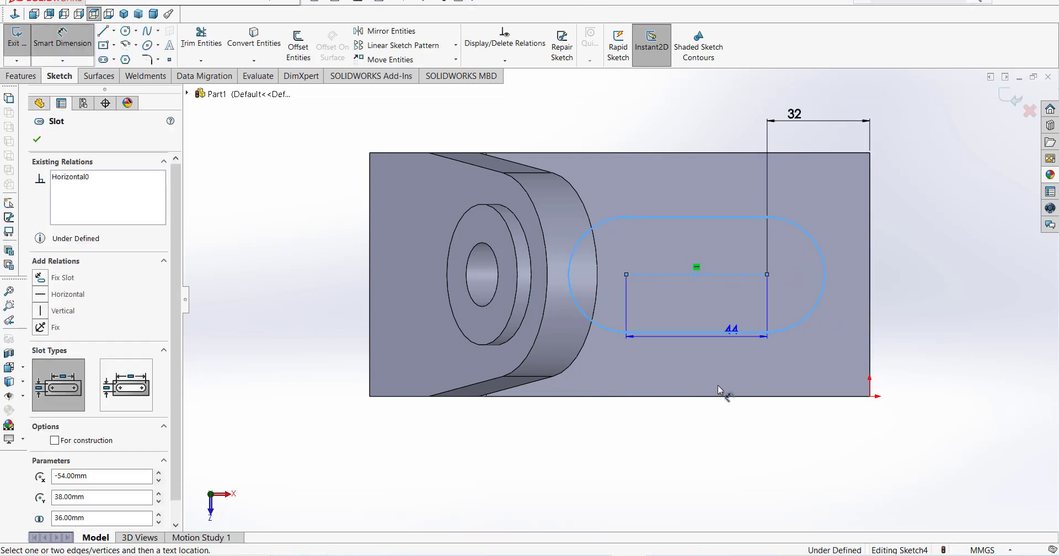
{"action": "left_click", "coordinate": [706, 373]}
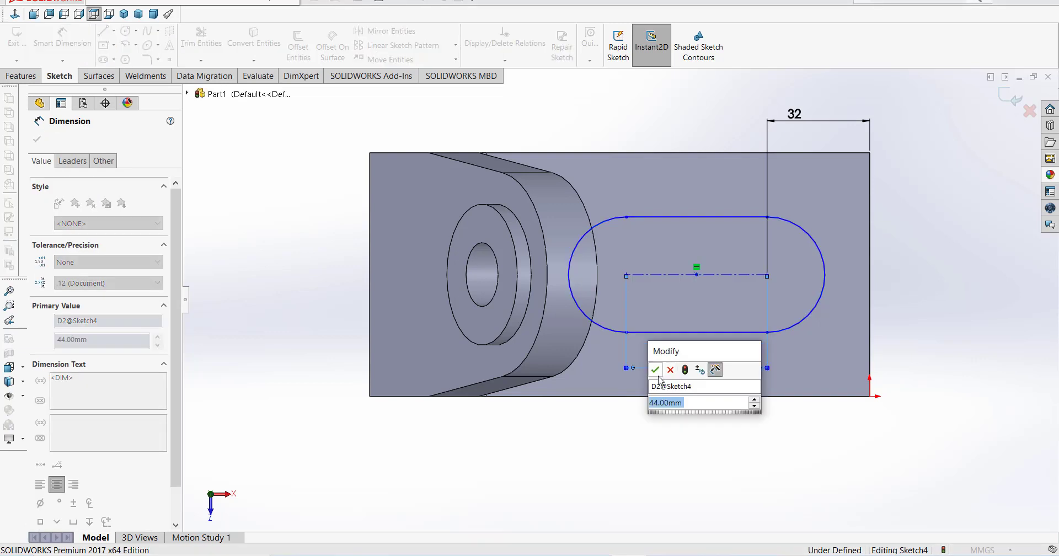
{"action": "left_click", "coordinate": [658, 371]}
{"action": "left_click", "coordinate": [822, 249]}
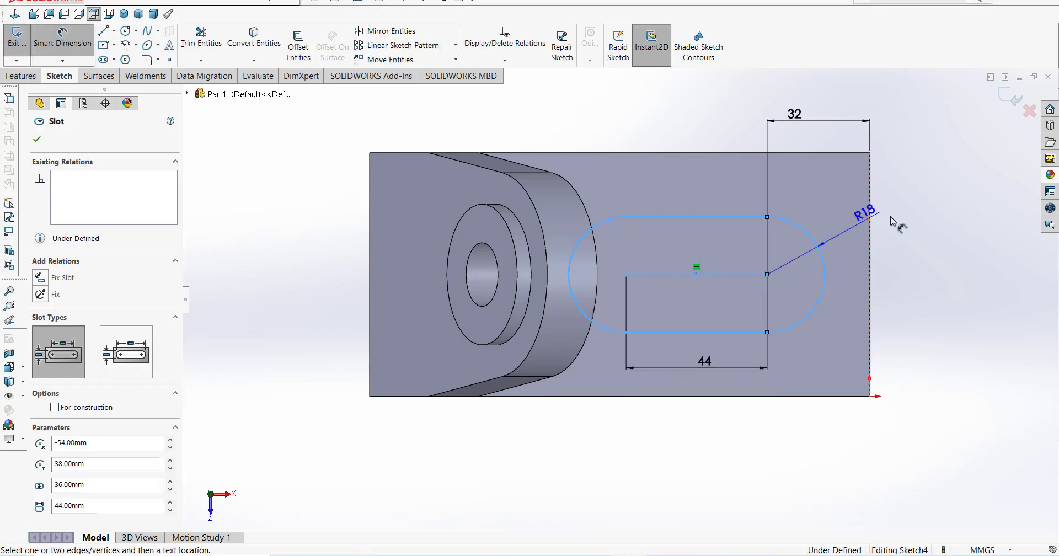
{"action": "left_click", "coordinate": [869, 221]}
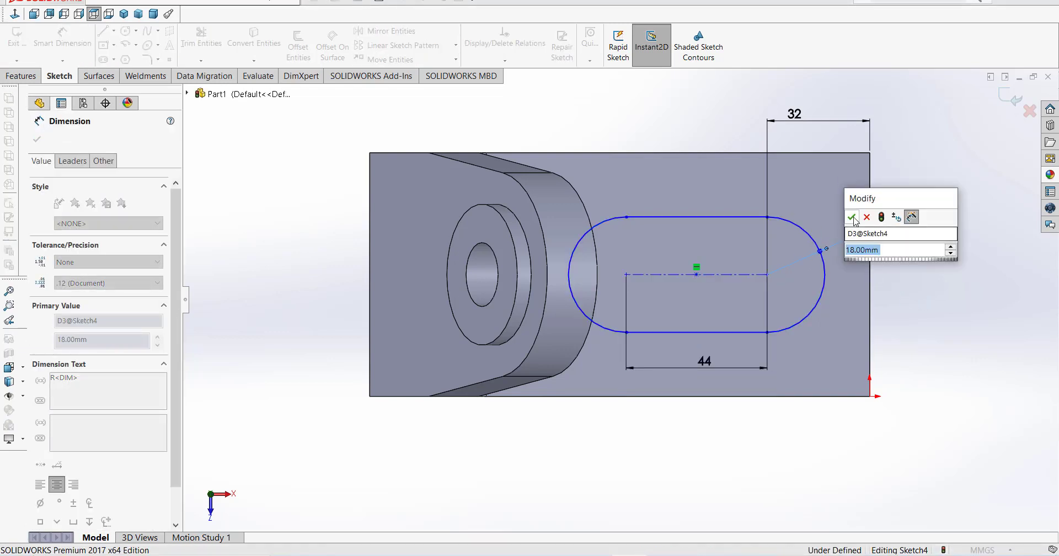
{"action": "left_click", "coordinate": [852, 216]}
Dimension the slot's centreline 38 mm from the flat leg's long edge at the origin side
{"action": "left_click", "coordinate": [731, 274]}
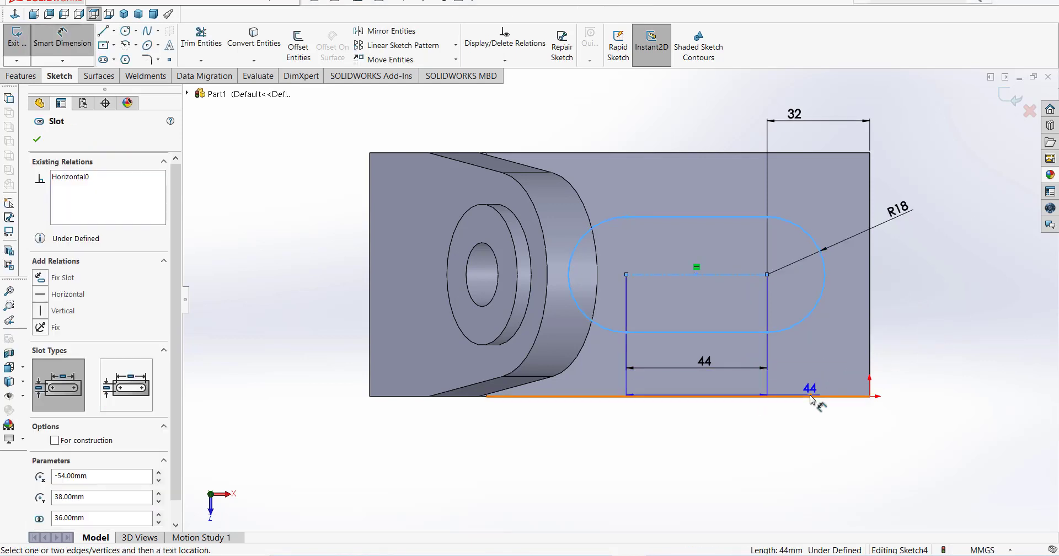
{"action": "left_click", "coordinate": [866, 397]}
{"action": "left_click", "coordinate": [938, 330]}
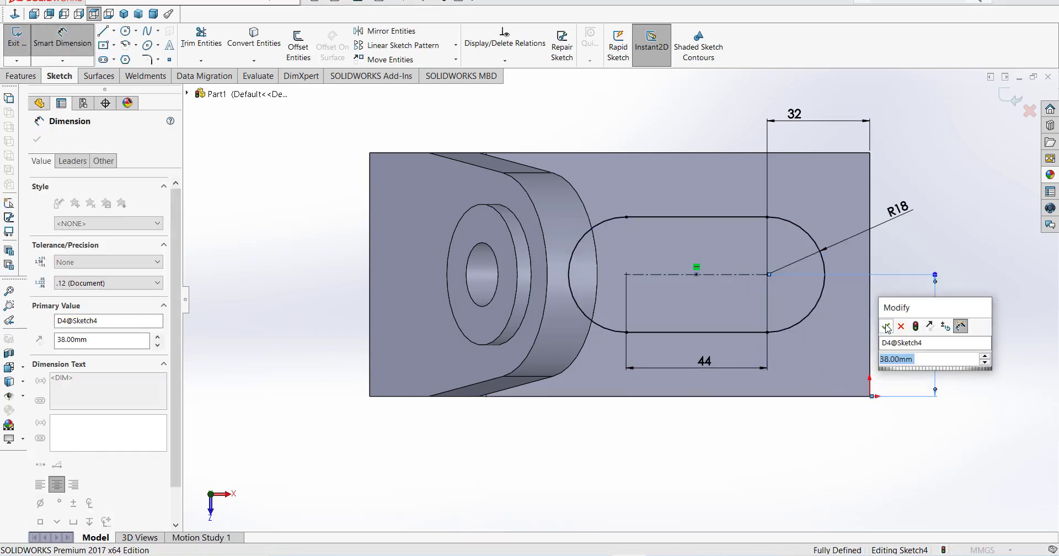
{"action": "left_click", "coordinate": [887, 322]}
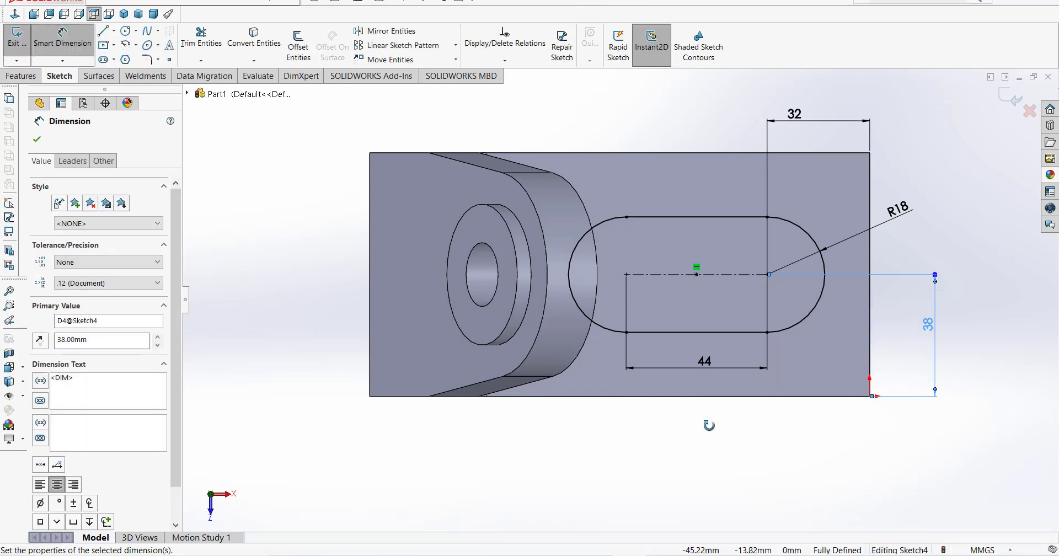
Extrude the slot profile upward as a 5 mm blind boss merged with the flat leg, checking the height against exercise45.JPG
{"action": "middle_click_drag", "start_coordinate": [706, 425], "coordinate": [702, 242]}
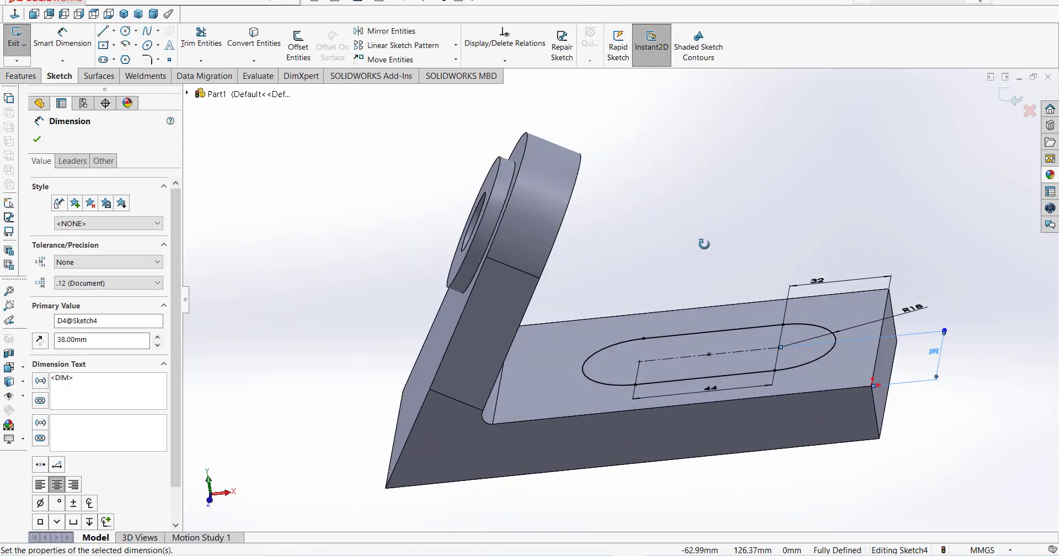
{"action": "left_click", "coordinate": [20, 75]}
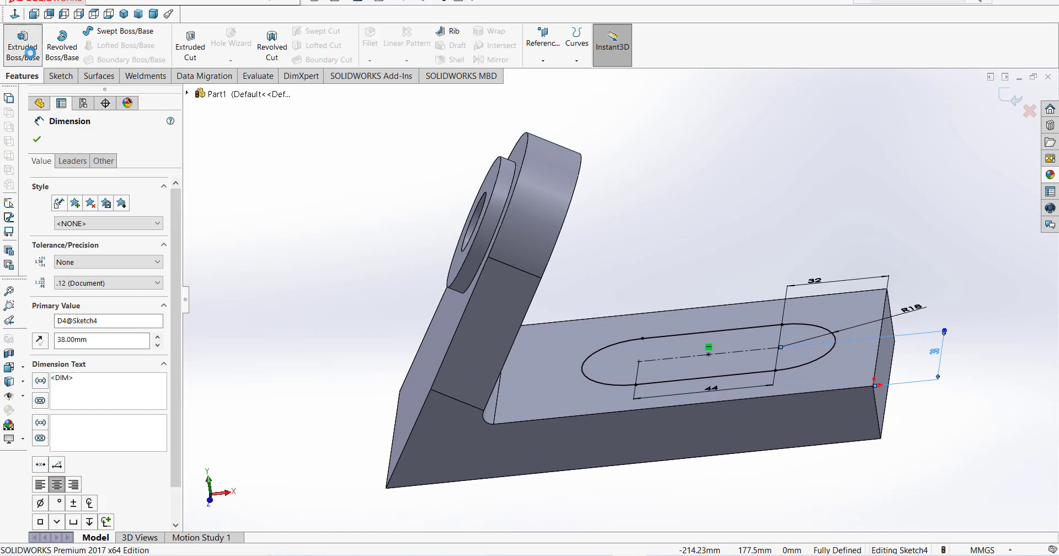
{"action": "left_click", "coordinate": [22, 44]}
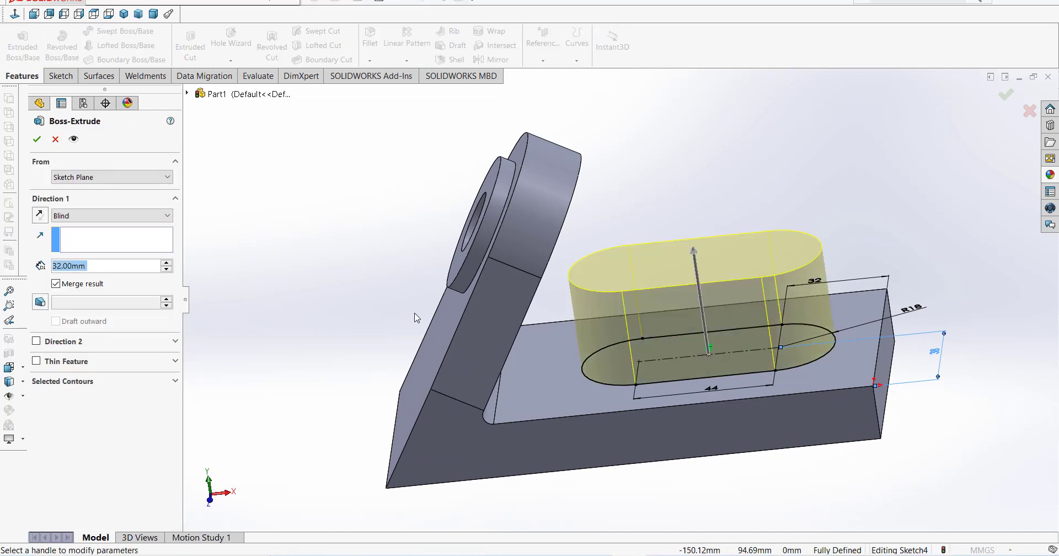
{"action": "key", "text": "alt+Tab"}
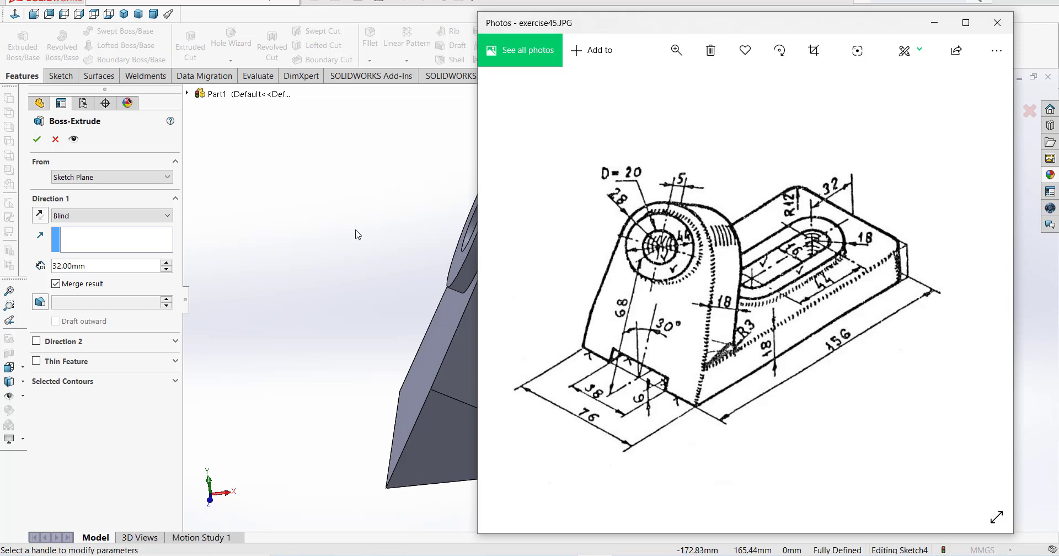
{"action": "key", "text": "alt+Tab"}
{"action": "double_click", "coordinate": [67, 267]}
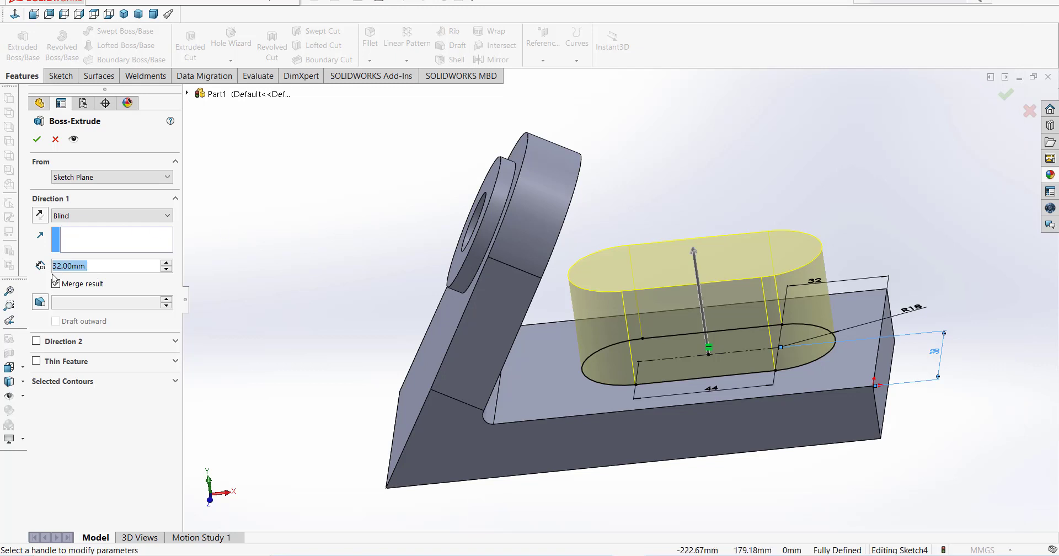
{"action": "type", "text": "5"}
{"action": "key", "text": "Return"}
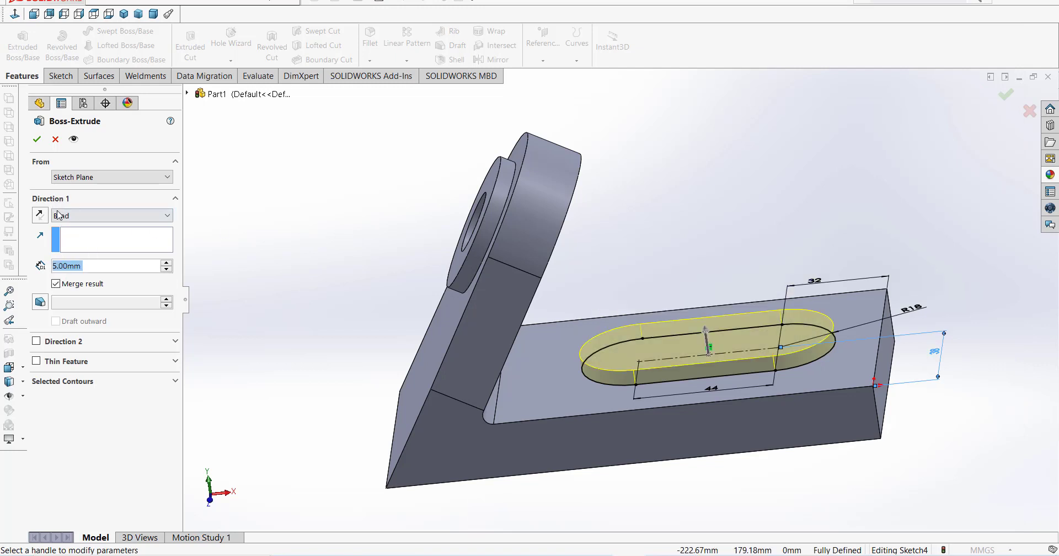
{"action": "left_click", "coordinate": [37, 139]}
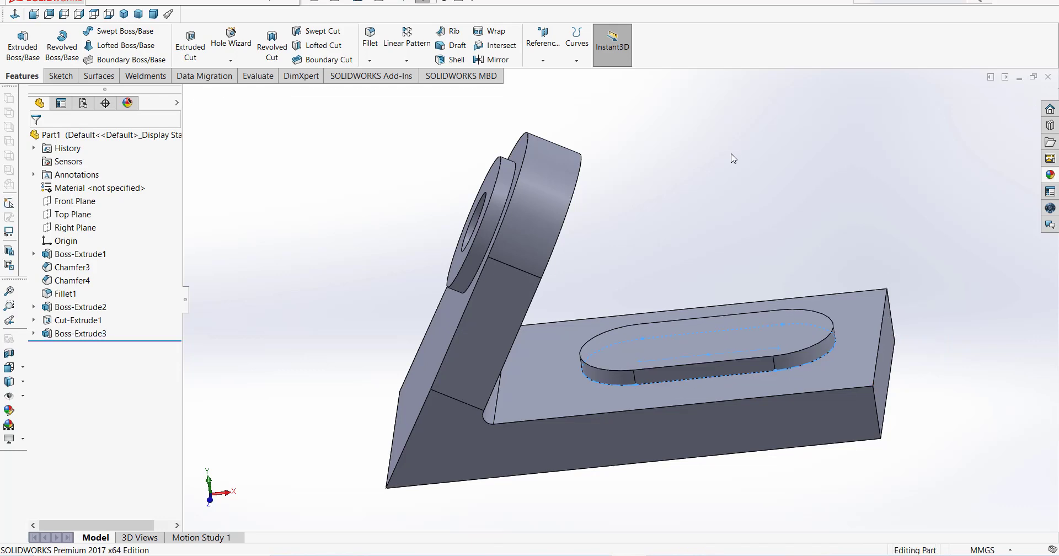
Sketch a straight slot about 17 mm wide on the raised pad's top face, spanning the pad's two arc centres
{"action": "mouse_move", "coordinate": [735, 214]}
{"action": "middle_mouse_down"}
{"action": "mouse_move", "coordinate": [763, 216]}
{"action": "mouse_move", "coordinate": [750, 226]}
{"action": "middle_mouse_up"}
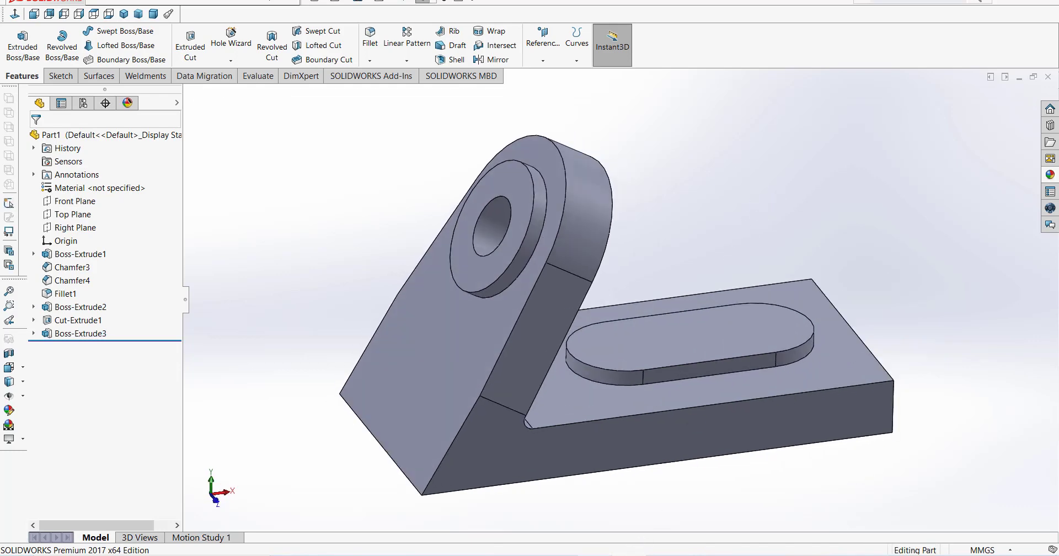
{"action": "left_click", "coordinate": [594, 555]}
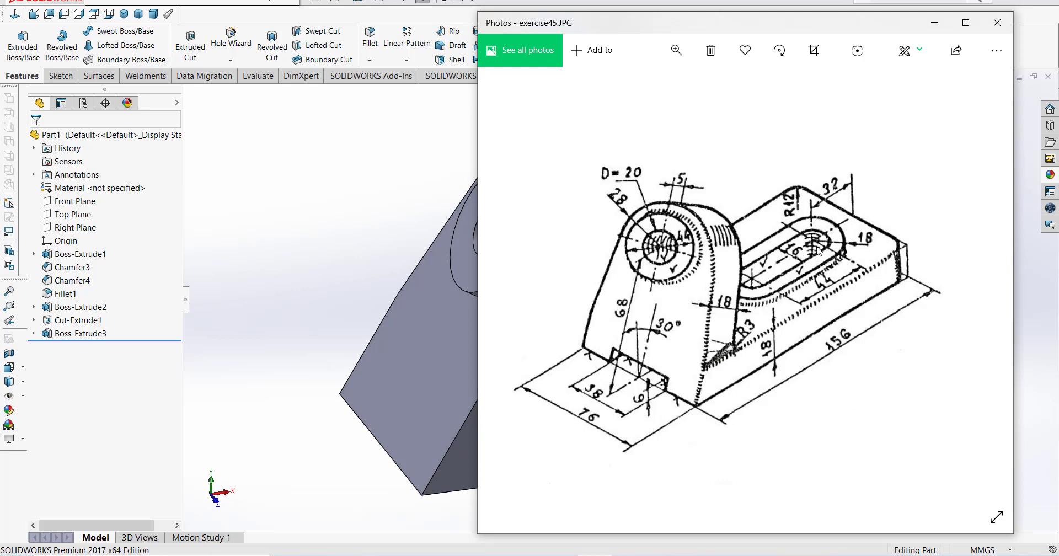
{"action": "left_click", "coordinate": [408, 212]}
{"action": "left_click", "coordinate": [723, 326]}
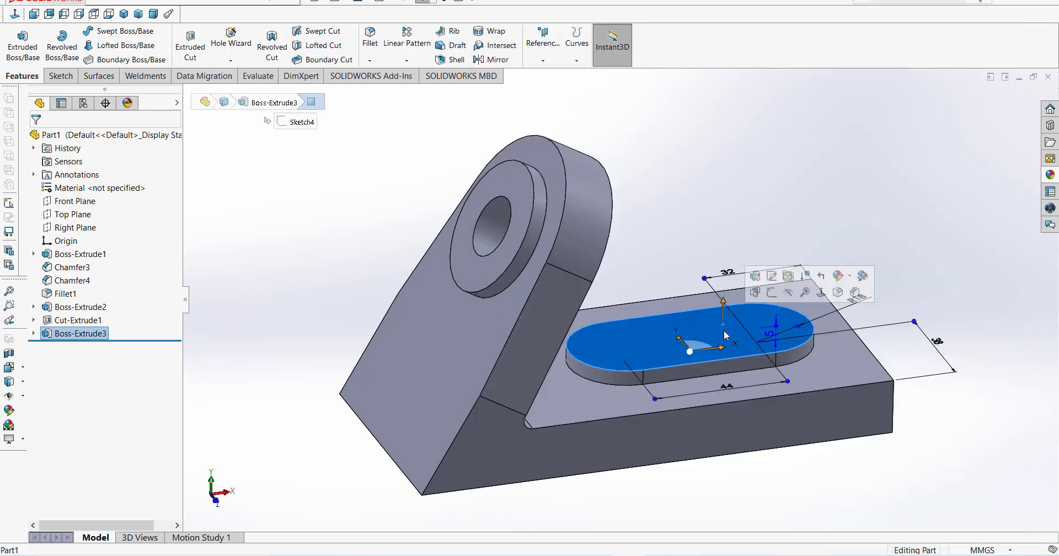
{"action": "left_click", "coordinate": [820, 293]}
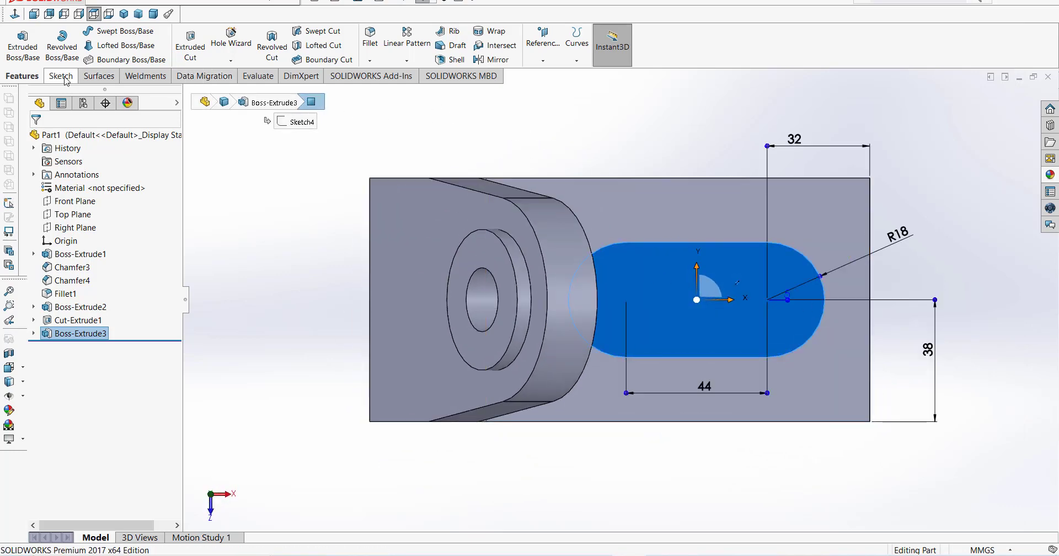
{"action": "left_click", "coordinate": [61, 76]}
{"action": "left_click", "coordinate": [104, 60]}
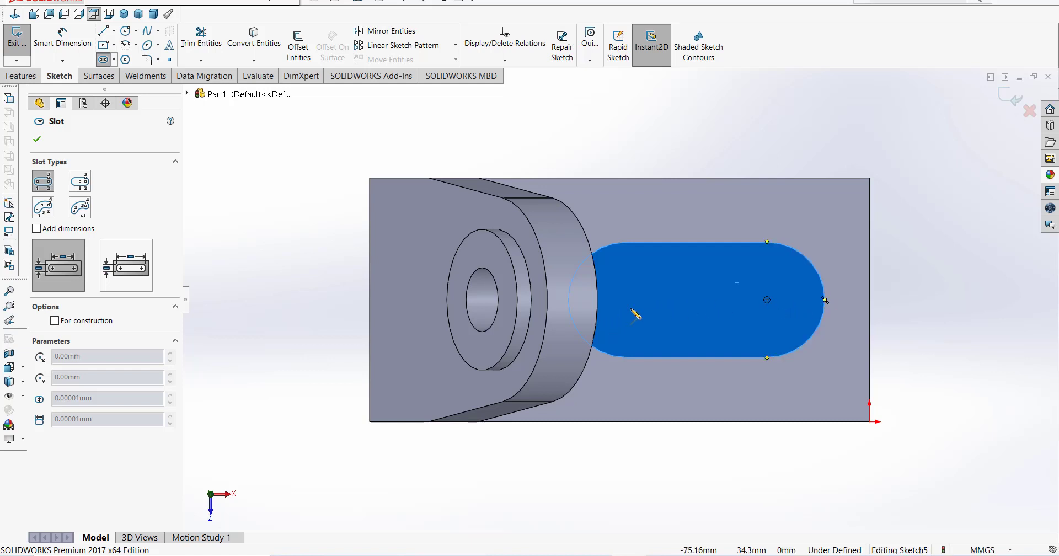
{"action": "left_click", "coordinate": [767, 300]}
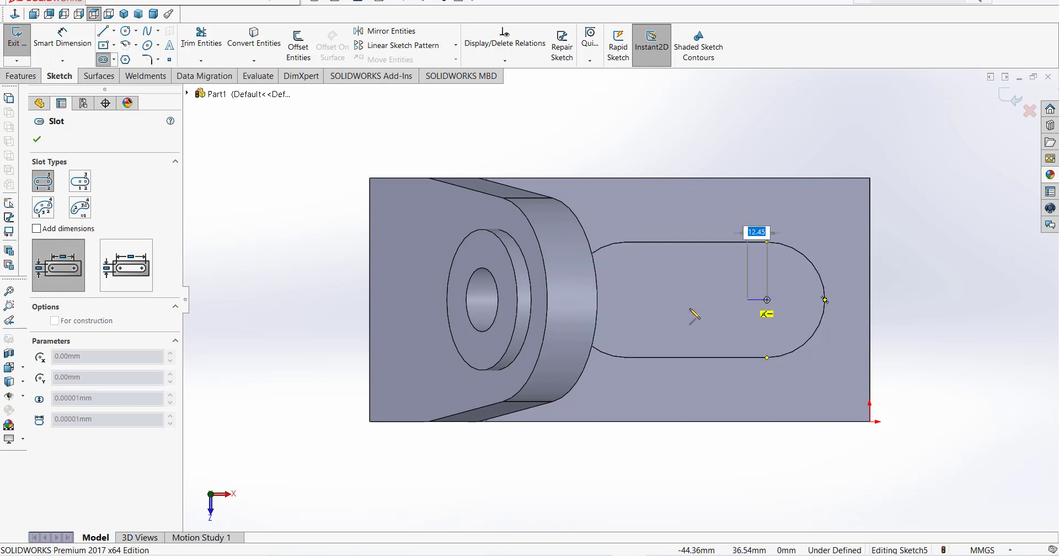
{"action": "left_click", "coordinate": [627, 300]}
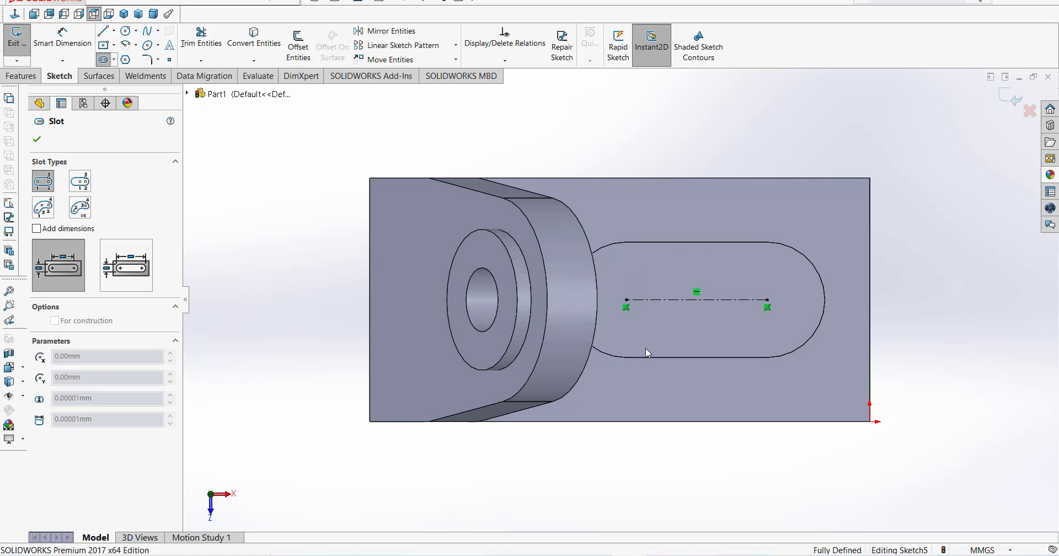
{"action": "left_click", "coordinate": [714, 334]}
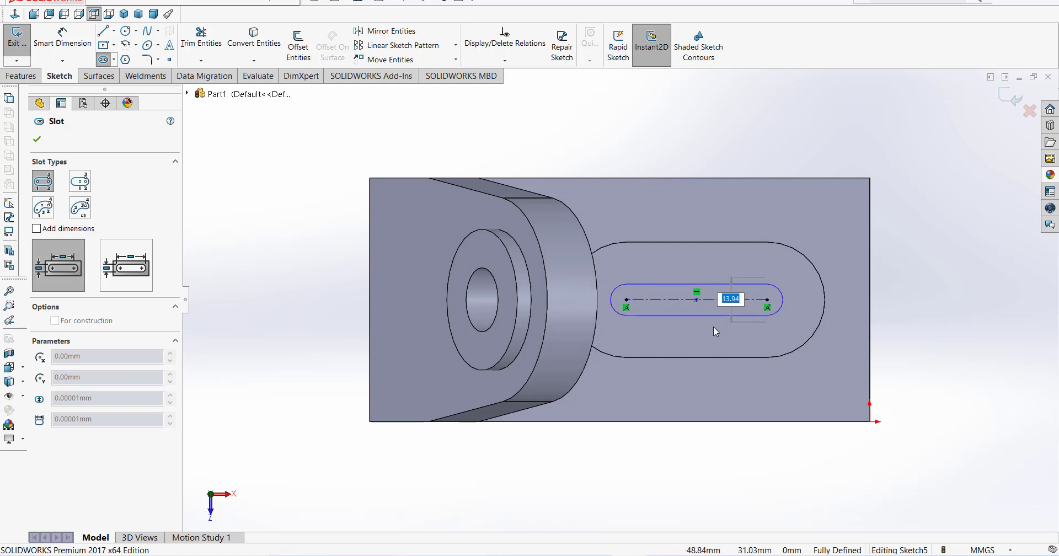
{"action": "left_click", "coordinate": [713, 327]}
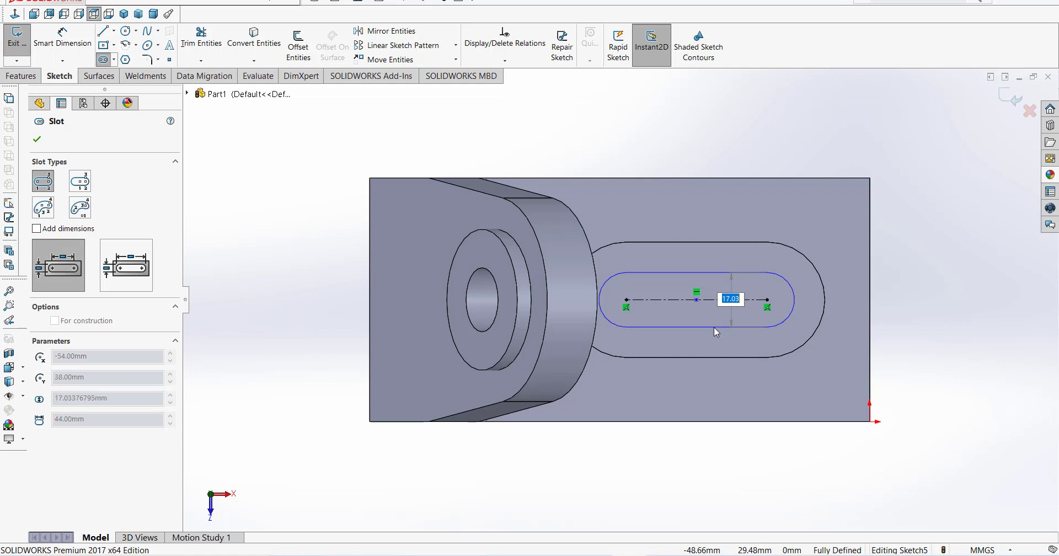
{"action": "left_click", "coordinate": [714, 327]}
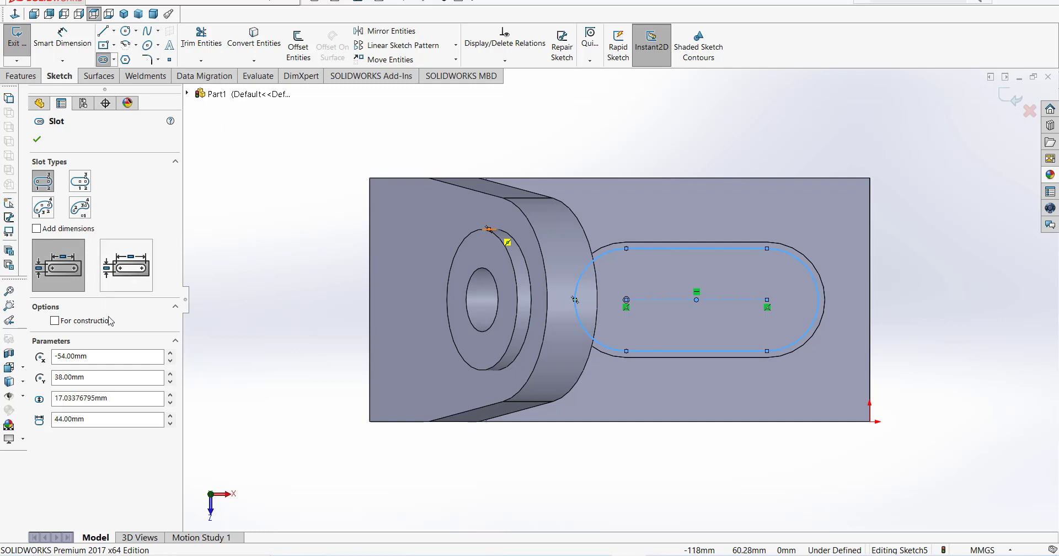
Set the inner slot's width to 16 mm and finish the slot
{"action": "left_click", "coordinate": [123, 400]}
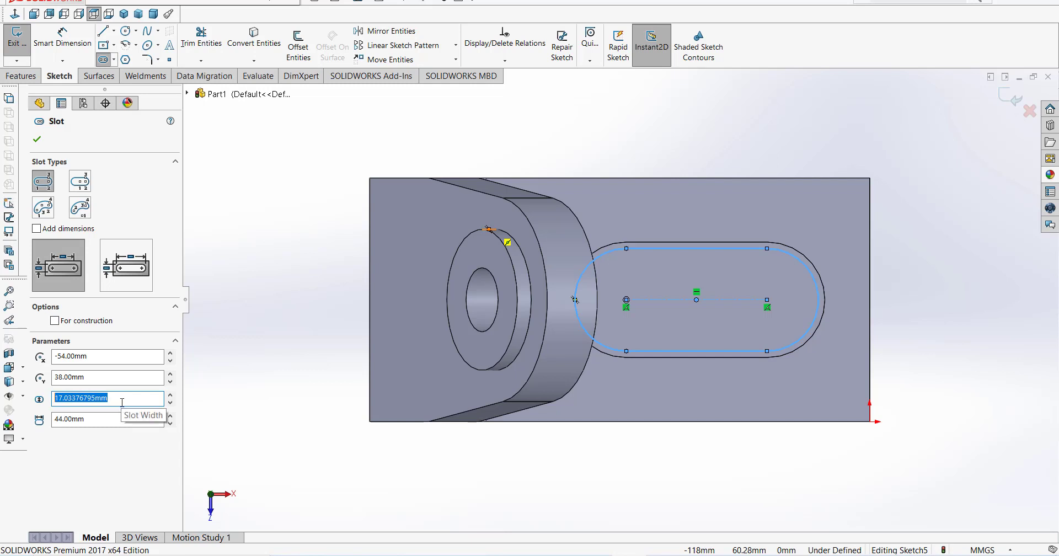
{"action": "type", "text": "16.00mm"}
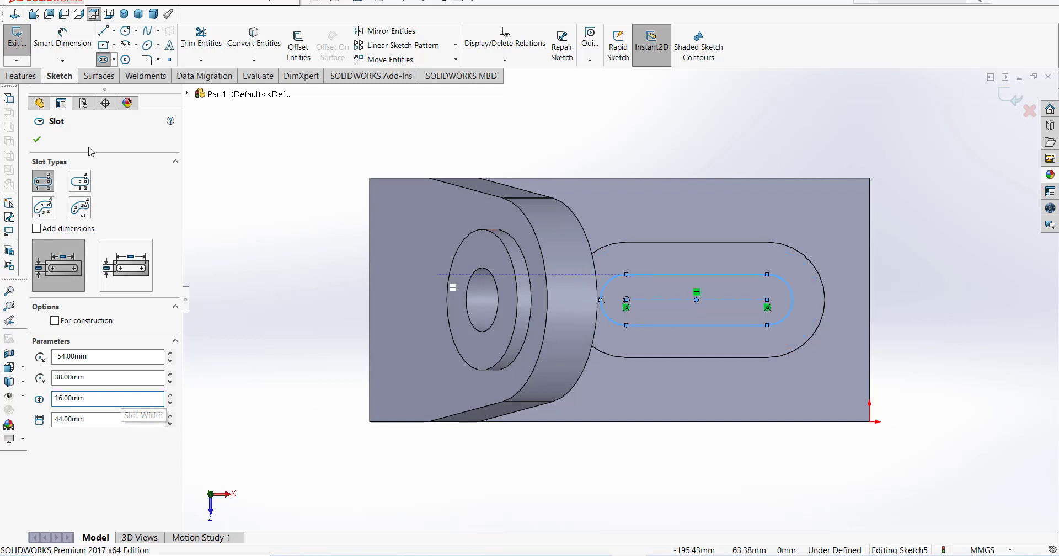
{"action": "left_click", "coordinate": [38, 141]}
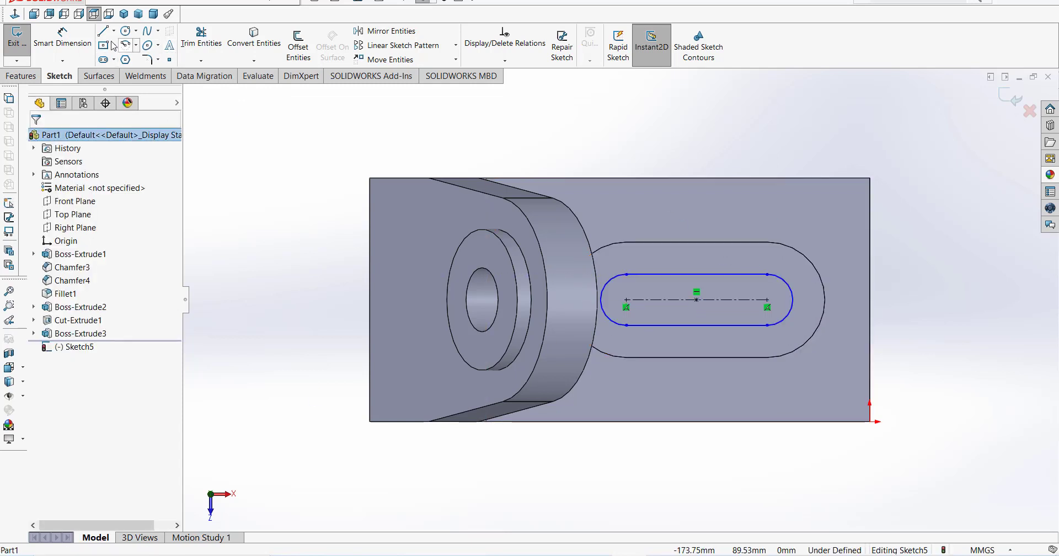
Dimension the inner slot's end arc with an 8 mm radius and close the sketch
{"action": "left_click", "coordinate": [62, 42]}
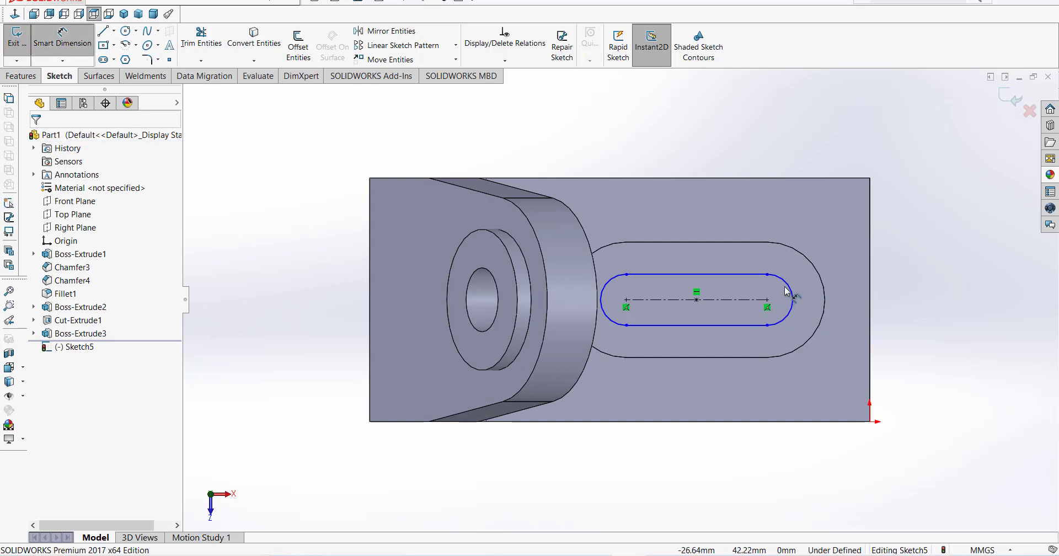
{"action": "left_click", "coordinate": [789, 290]}
{"action": "left_click", "coordinate": [850, 291]}
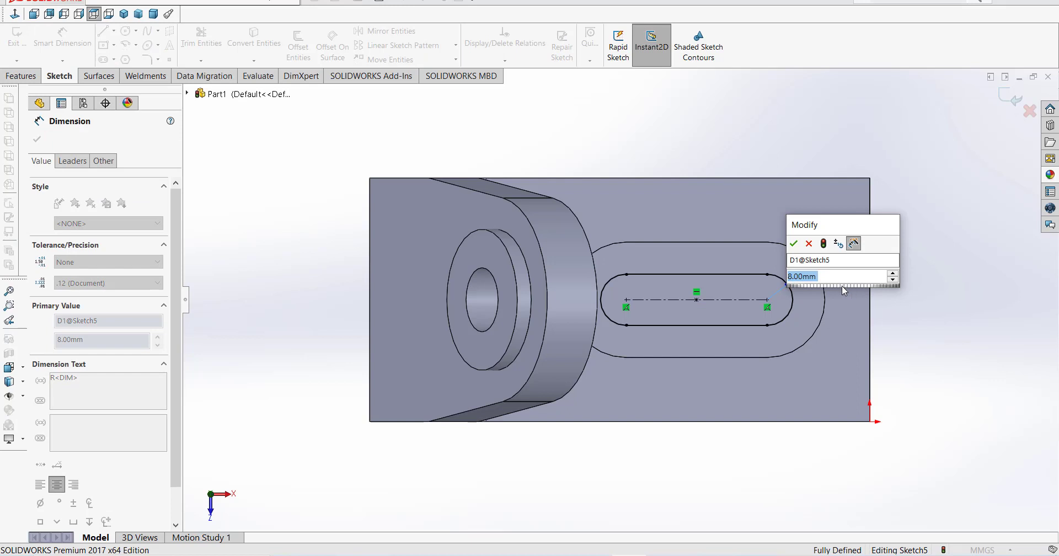
{"action": "left_click", "coordinate": [793, 244]}
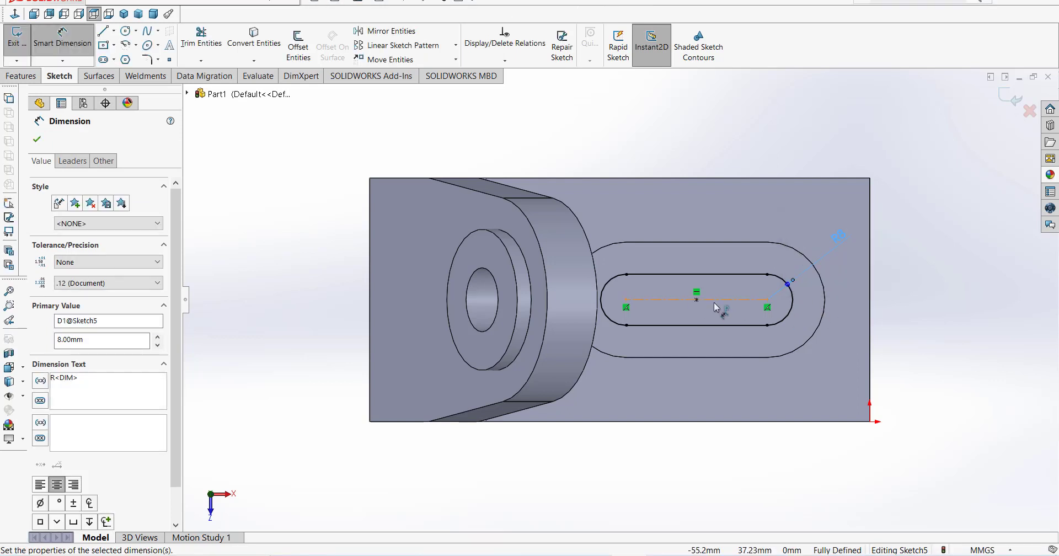
{"action": "left_click", "coordinate": [1011, 107]}
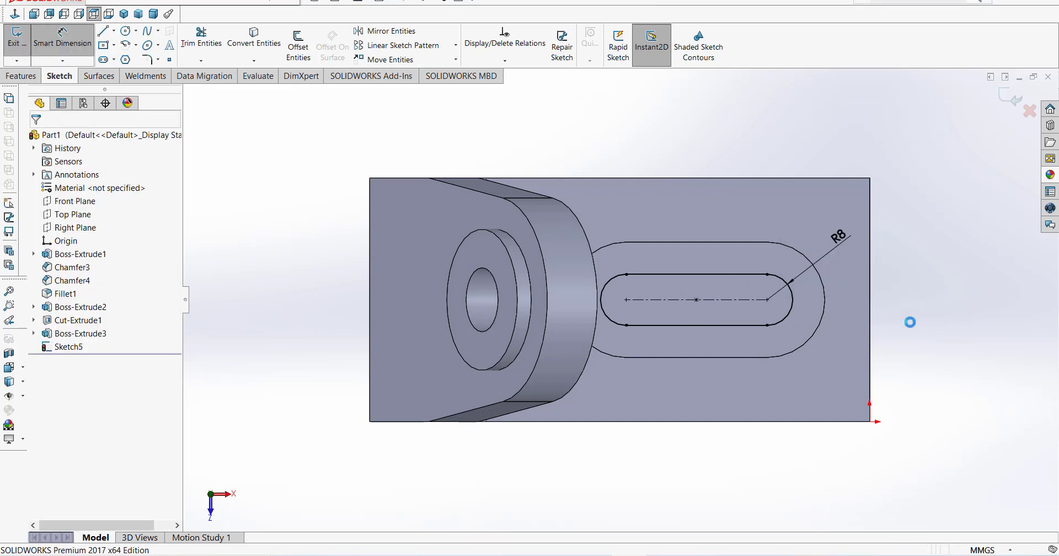
Cut the inner slot profile through the pad and flat leg with a Through All extruded cut
{"action": "mouse_move", "coordinate": [905, 340]}
{"action": "middle_mouse_down"}
{"action": "mouse_move", "coordinate": [922, 270]}
{"action": "mouse_move", "coordinate": [714, 231]}
{"action": "middle_mouse_up"}
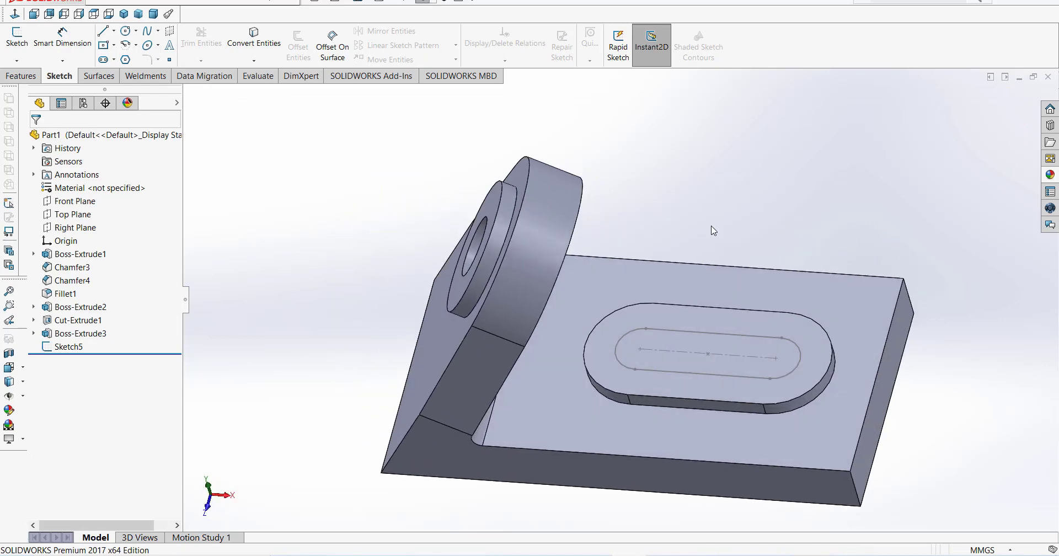
{"action": "left_click", "coordinate": [36, 76]}
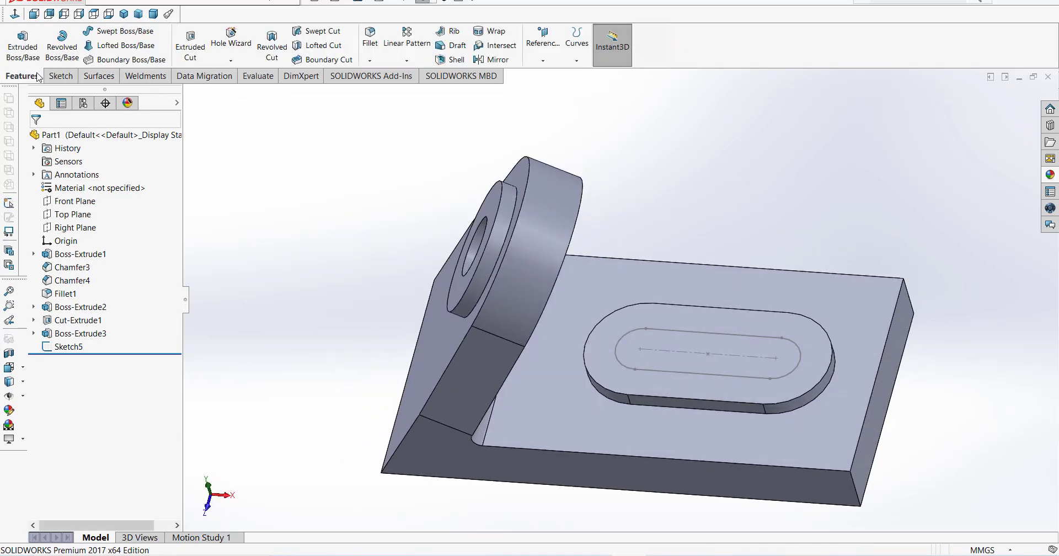
{"action": "left_click", "coordinate": [191, 45]}
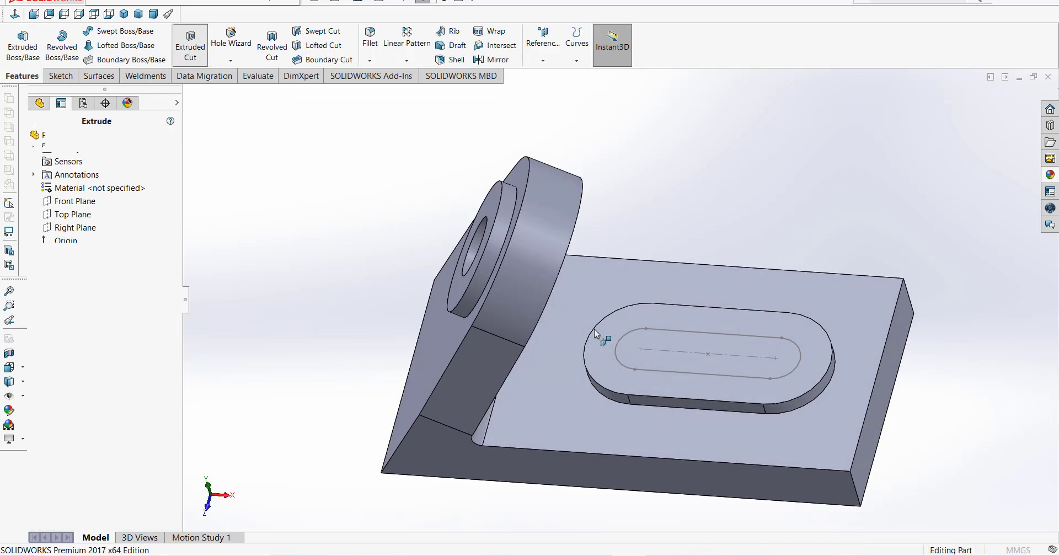
{"action": "left_click", "coordinate": [733, 376]}
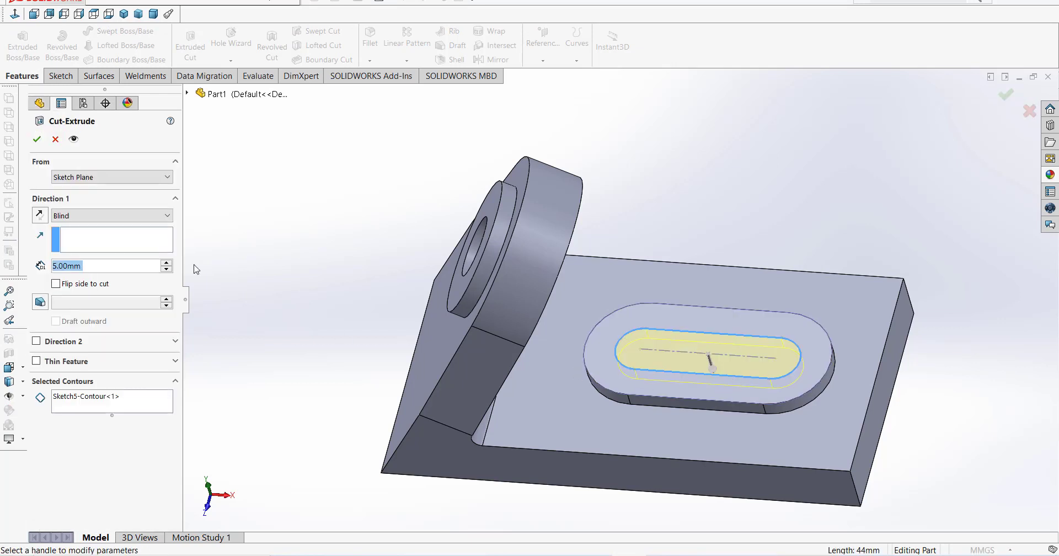
{"action": "left_click", "coordinate": [93, 216]}
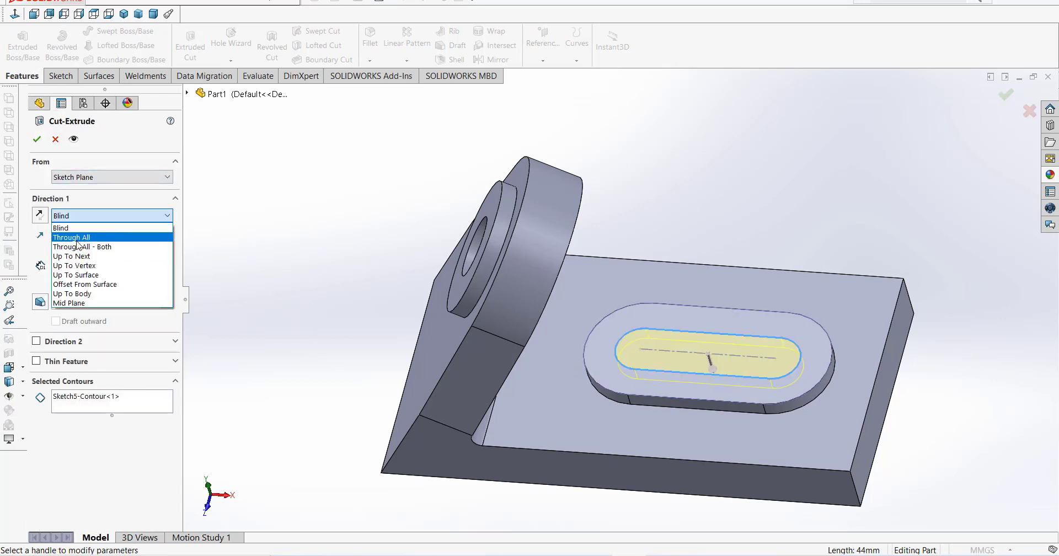
{"action": "left_click", "coordinate": [77, 238]}
{"action": "left_click", "coordinate": [37, 139]}
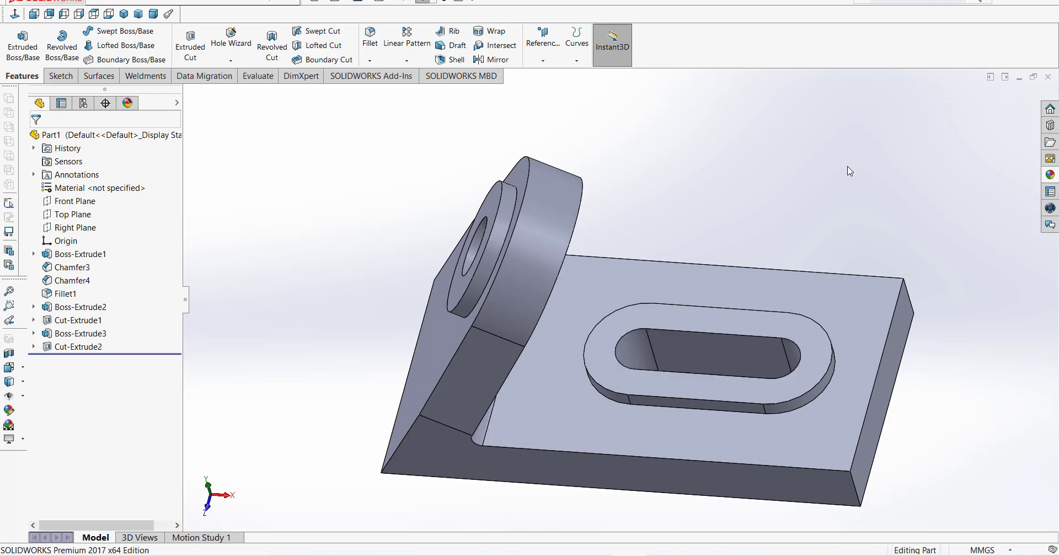
Check exercise45.JPG and fillet the two vertical corner edges at the flat leg's free end with a 12 mm symmetric radius
{"action": "middle_click_drag", "start_coordinate": [695, 441], "coordinate": [766, 350]}
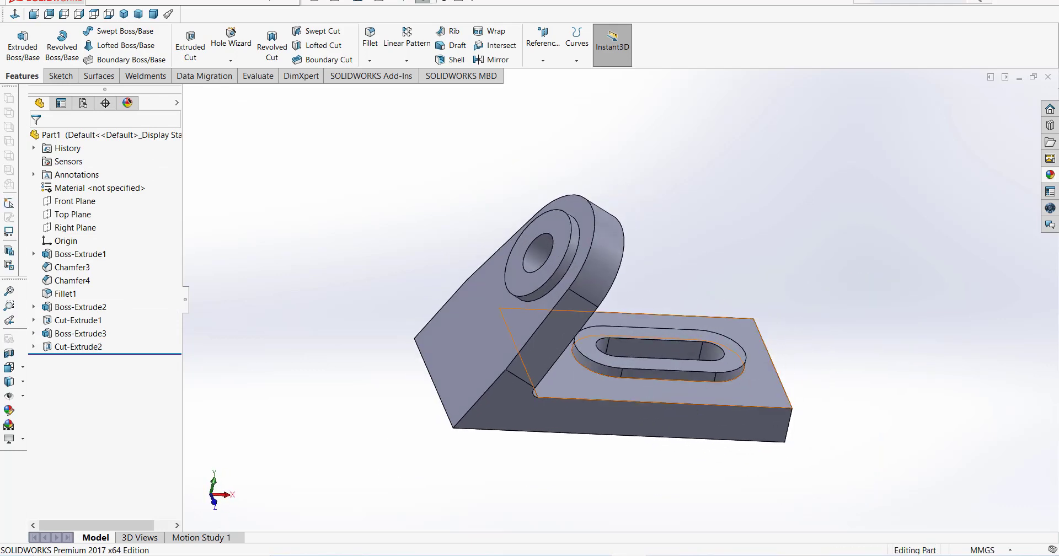
{"action": "key", "text": "alt+Tab"}
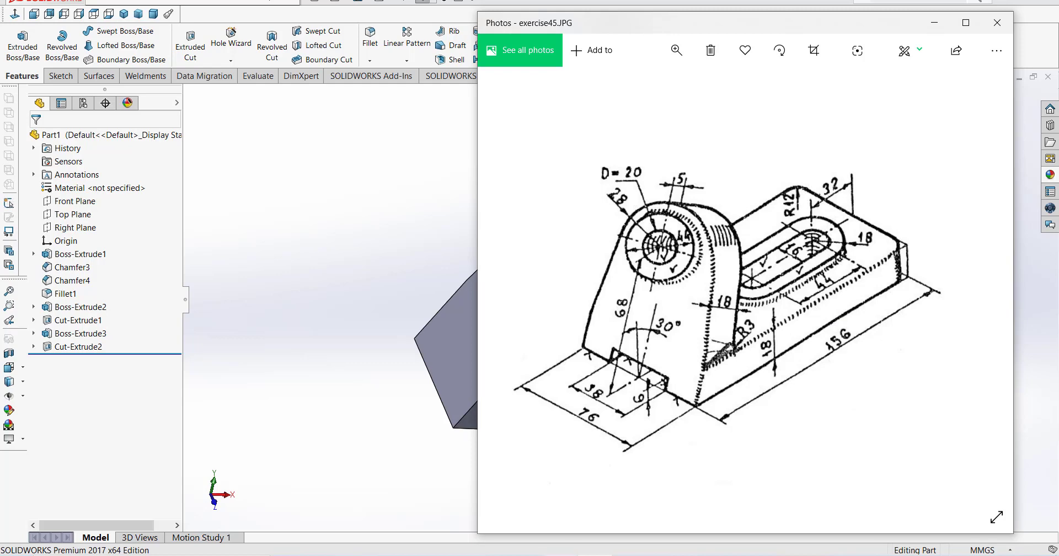
{"action": "key", "text": "alt+Tab"}
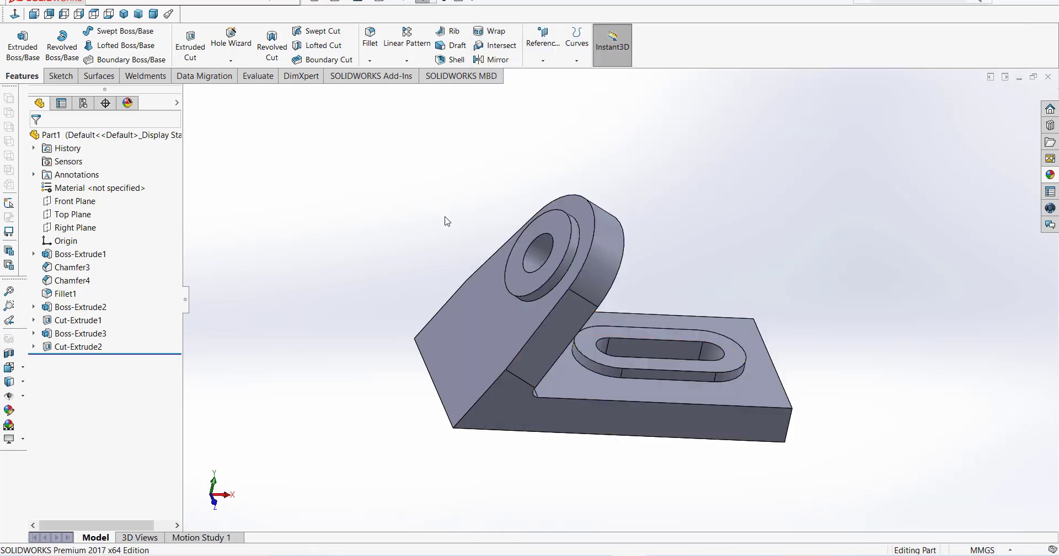
{"action": "middle_click_drag", "start_coordinate": [445, 220], "coordinate": [412, 346]}
{"action": "left_click", "coordinate": [370, 38]}
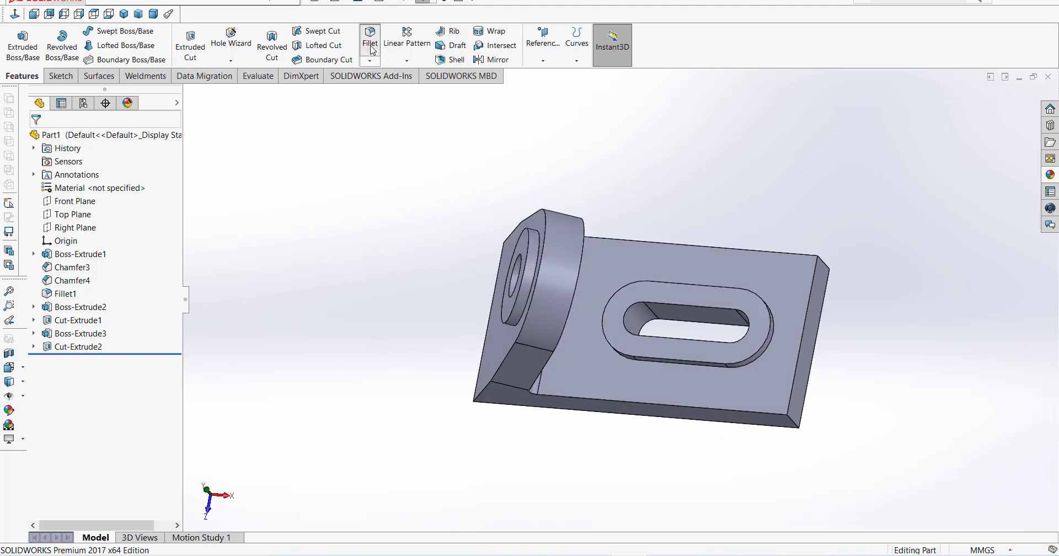
{"action": "left_click", "coordinate": [47, 195]}
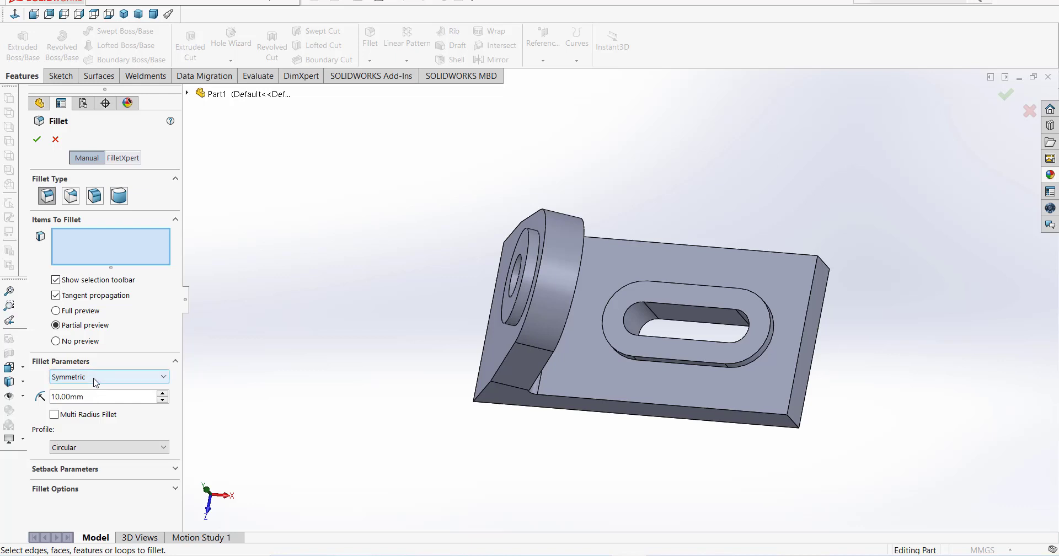
{"action": "left_click_drag", "start_coordinate": [85, 397], "coordinate": [49, 397]}
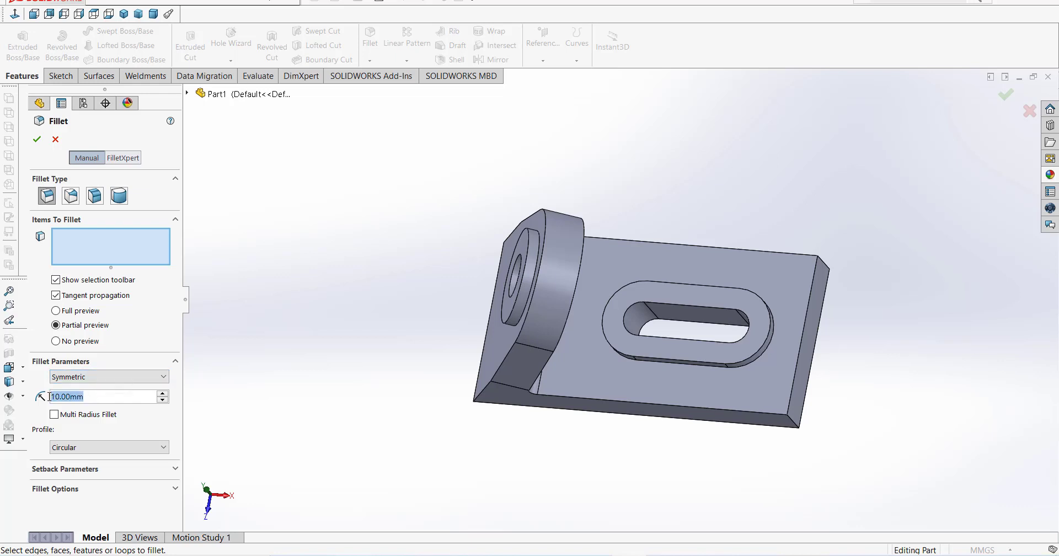
{"action": "type", "text": "12"}
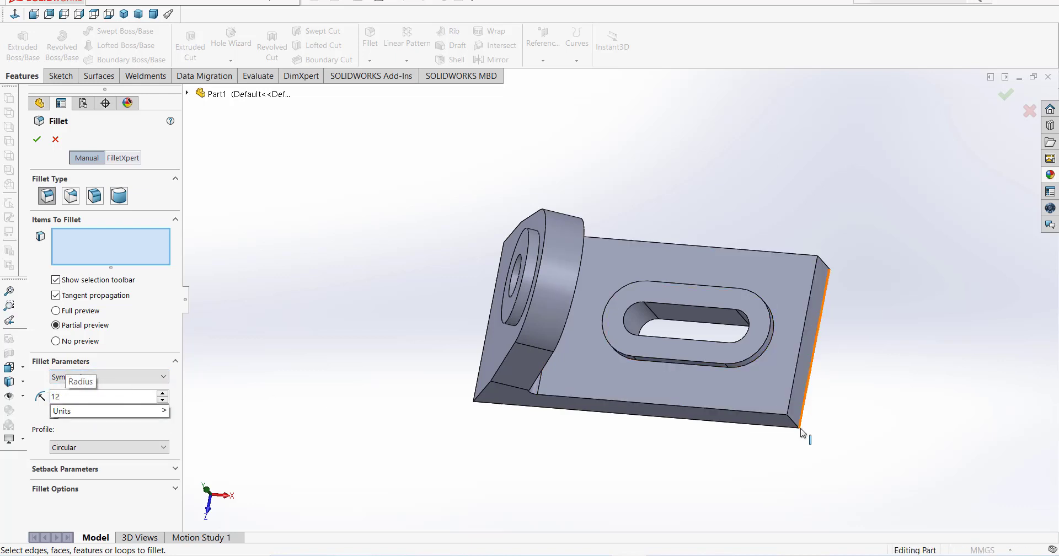
{"action": "left_click", "coordinate": [794, 425]}
{"action": "middle_click_drag", "start_coordinate": [870, 315], "coordinate": [811, 309]}
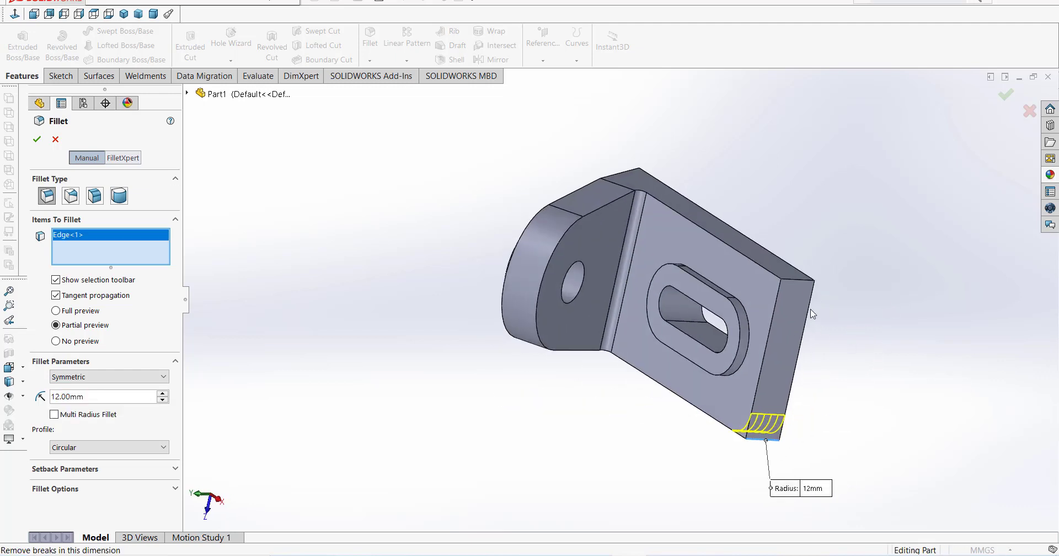
{"action": "left_click", "coordinate": [794, 281]}
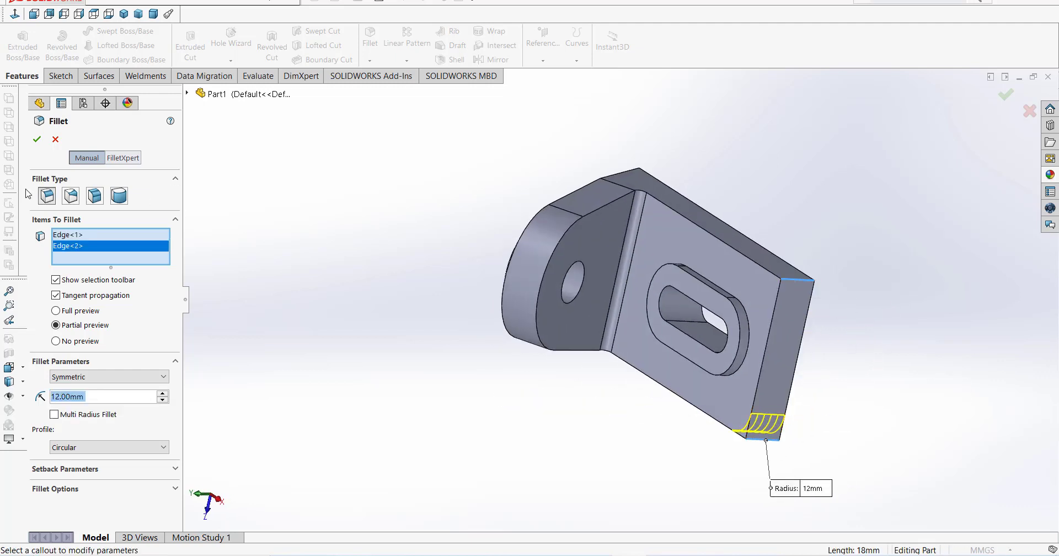
{"action": "left_click", "coordinate": [39, 138]}
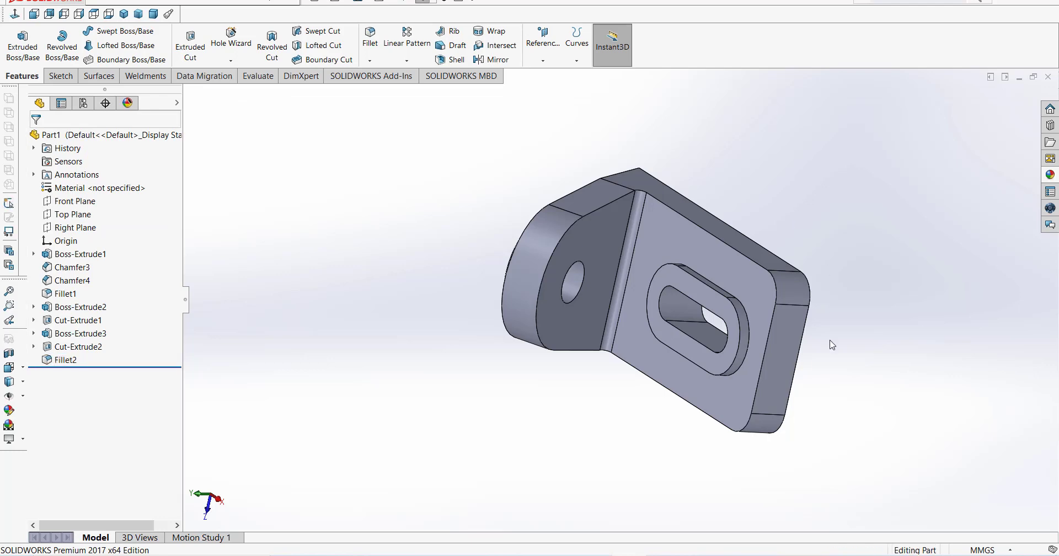
Check exercise45.JPG for the groove along the base's underside and compare it with the model
{"action": "middle_click_drag", "start_coordinate": [833, 342], "coordinate": [794, 327]}
{"action": "middle_click_drag", "start_coordinate": [799, 409], "coordinate": [767, 441]}
{"action": "key", "text": "alt+Tab"}
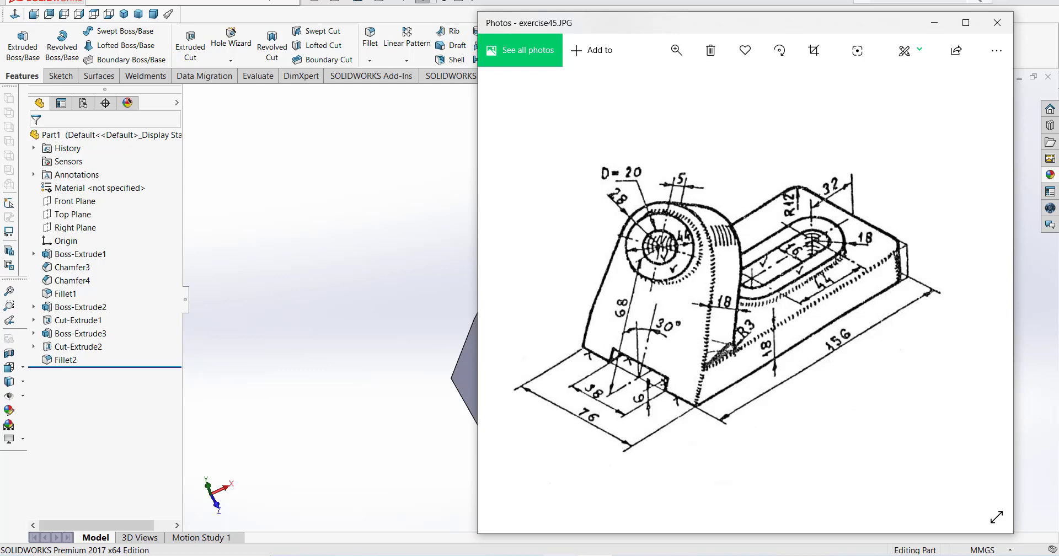
{"action": "key", "text": "alt+Tab"}
{"action": "scroll", "coordinate": [597, 413], "scroll_direction": "up", "scroll_amount": 2}
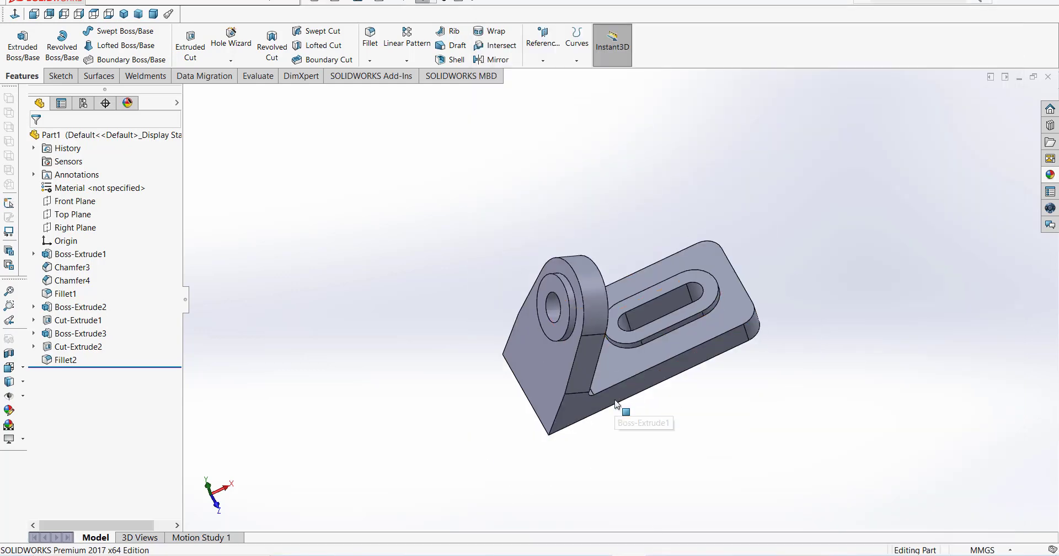
{"action": "middle_click_drag", "start_coordinate": [795, 421], "coordinate": [746, 391]}
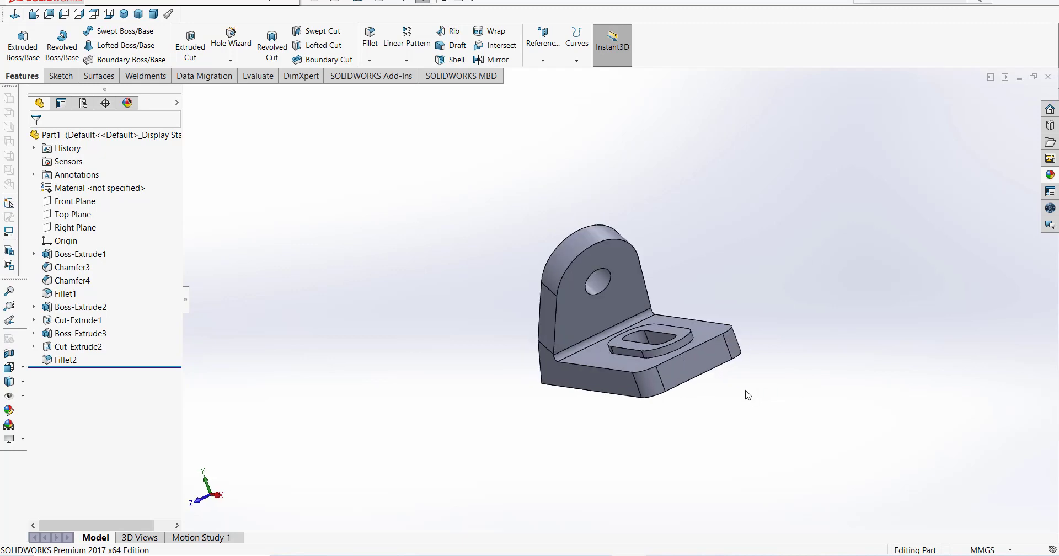
Sketch a center rectangle about 34 by 13 mm on the flat leg's free-end face, centred on its lower edge's midpoint
{"action": "left_click", "coordinate": [696, 367]}
{"action": "left_click", "coordinate": [793, 333]}
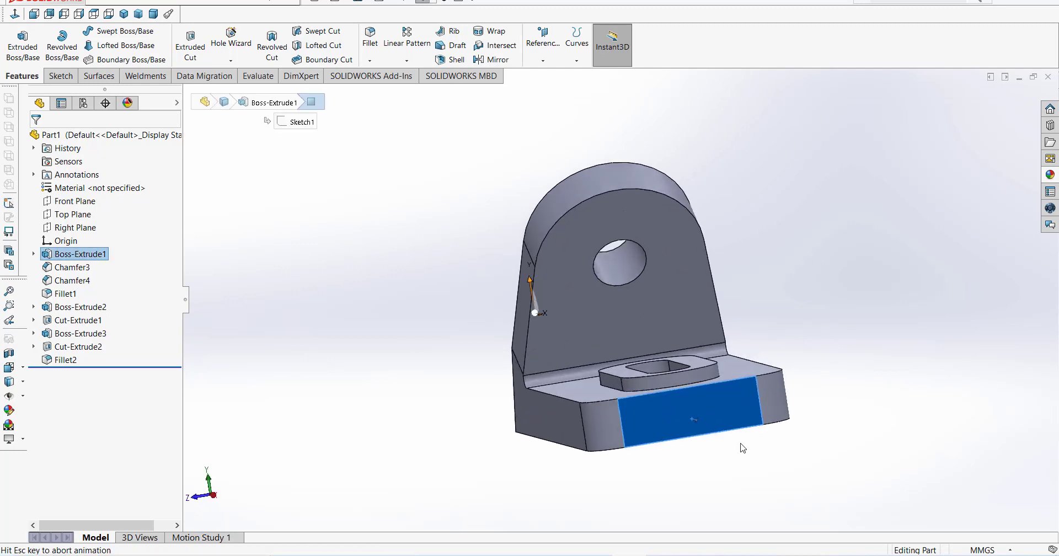
{"action": "scroll", "coordinate": [706, 451], "scroll_direction": "up", "scroll_amount": 2}
{"action": "scroll", "coordinate": [707, 410], "scroll_direction": "down", "scroll_amount": 2}
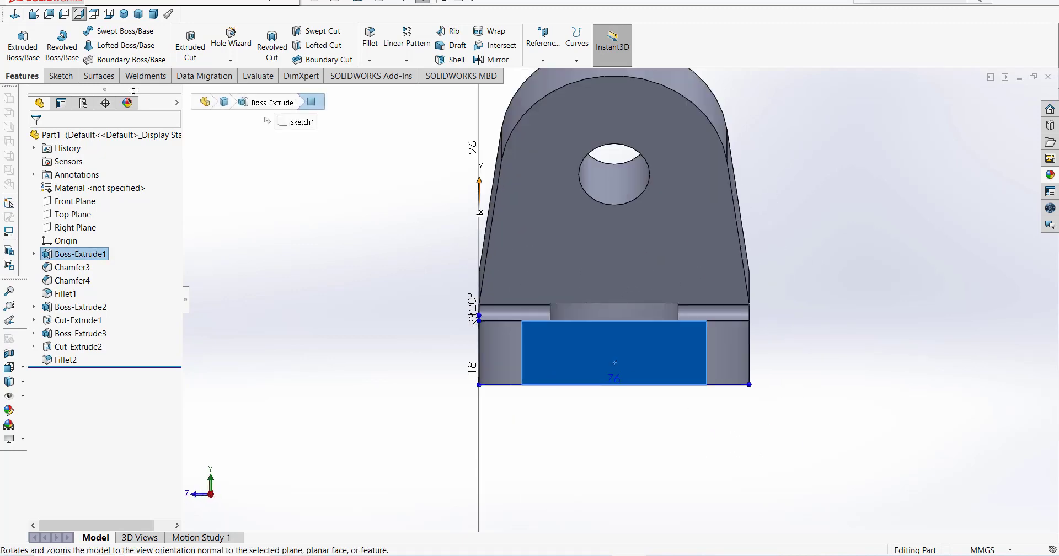
{"action": "left_click", "coordinate": [62, 77]}
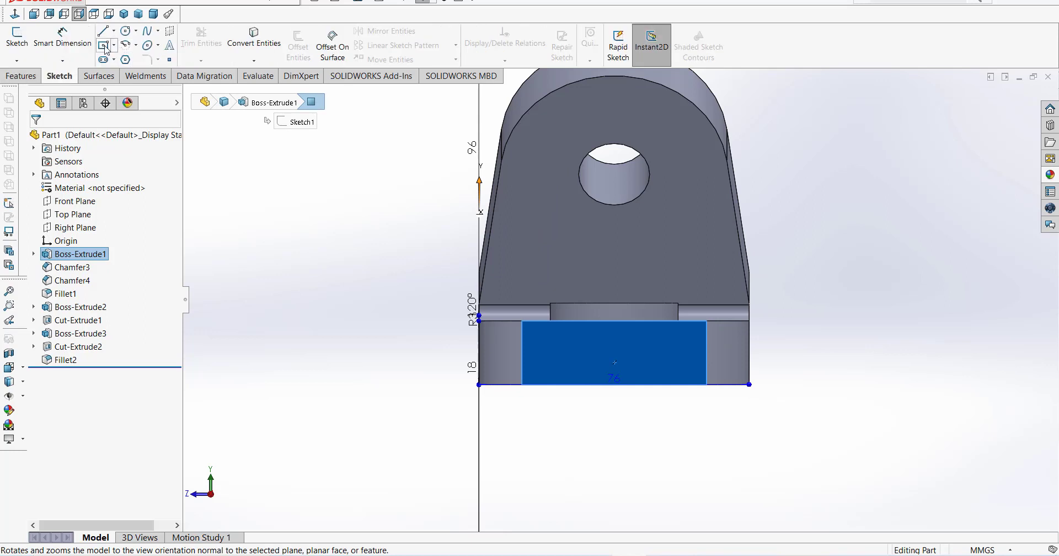
{"action": "left_click", "coordinate": [104, 46]}
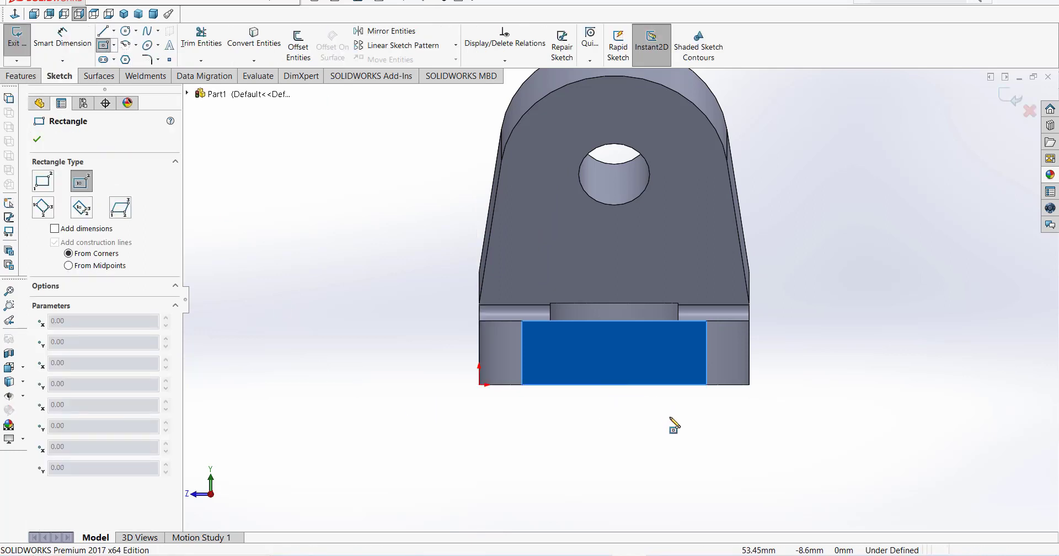
{"action": "left_click", "coordinate": [614, 385]}
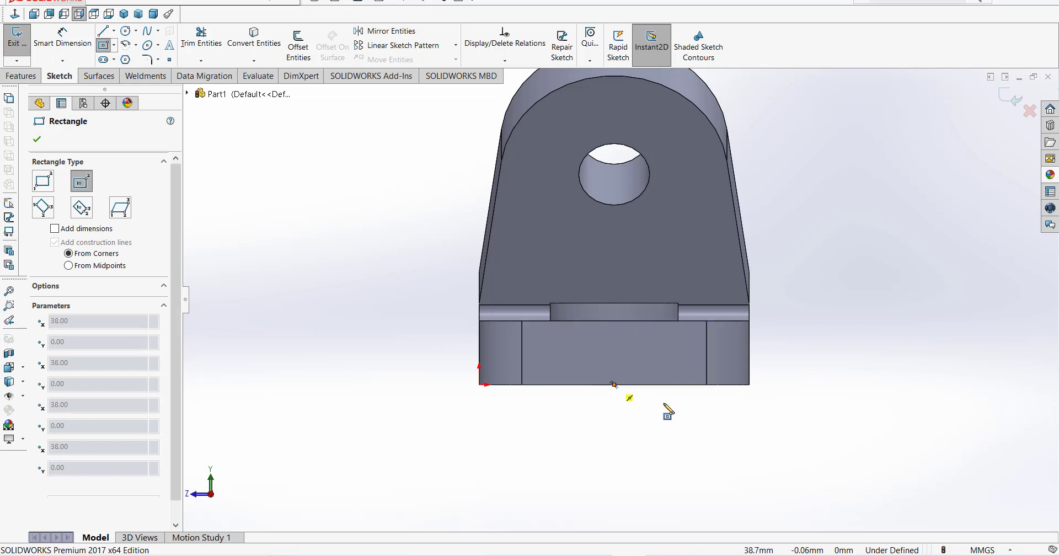
{"action": "left_click", "coordinate": [675, 408]}
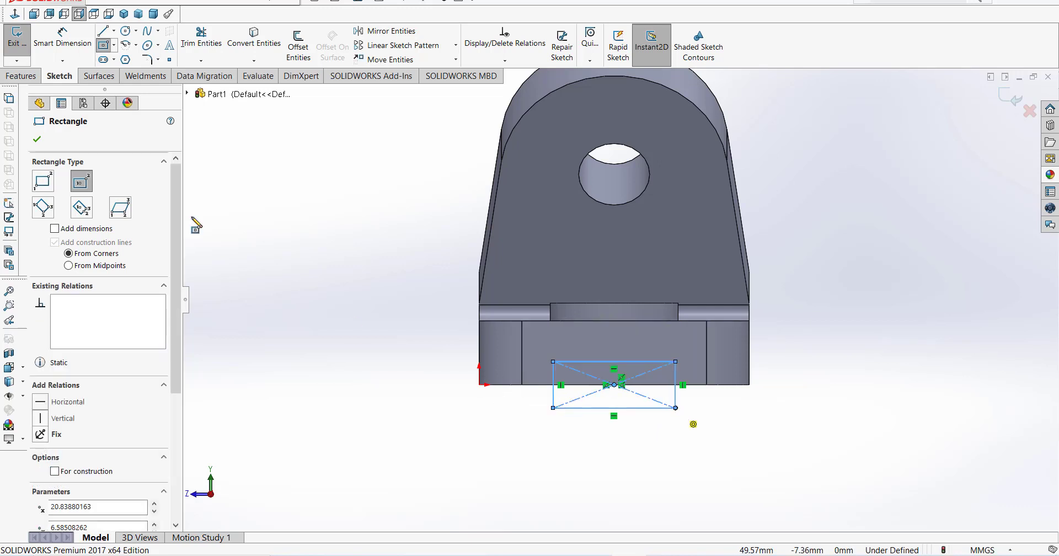
Dimension the groove rectangle 38 mm wide and 12 mm high, and close the sketch
{"action": "left_click", "coordinate": [62, 43]}
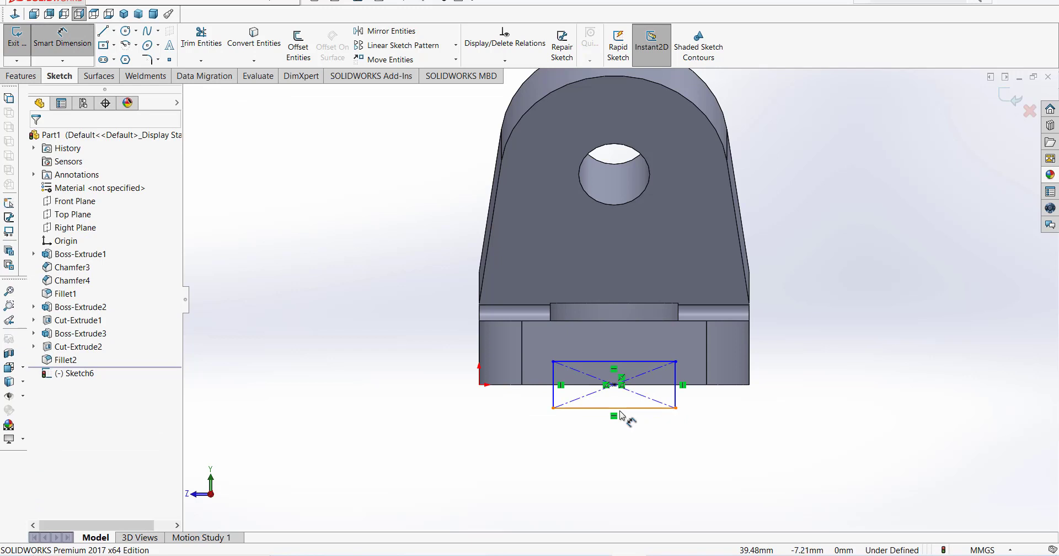
{"action": "left_click", "coordinate": [621, 409]}
{"action": "left_click", "coordinate": [626, 449]}
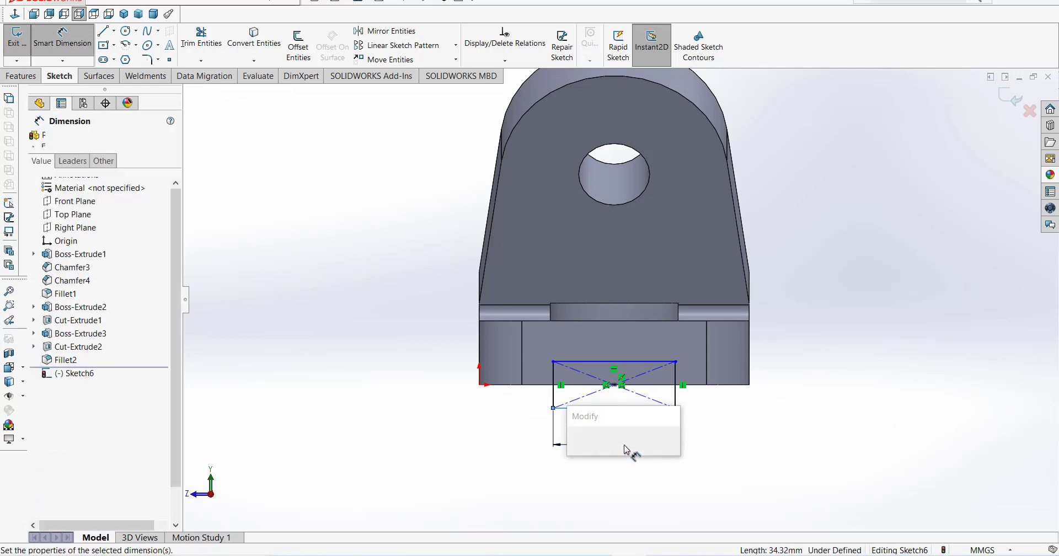
{"action": "type", "text": "38"}
{"action": "key", "text": "Return"}
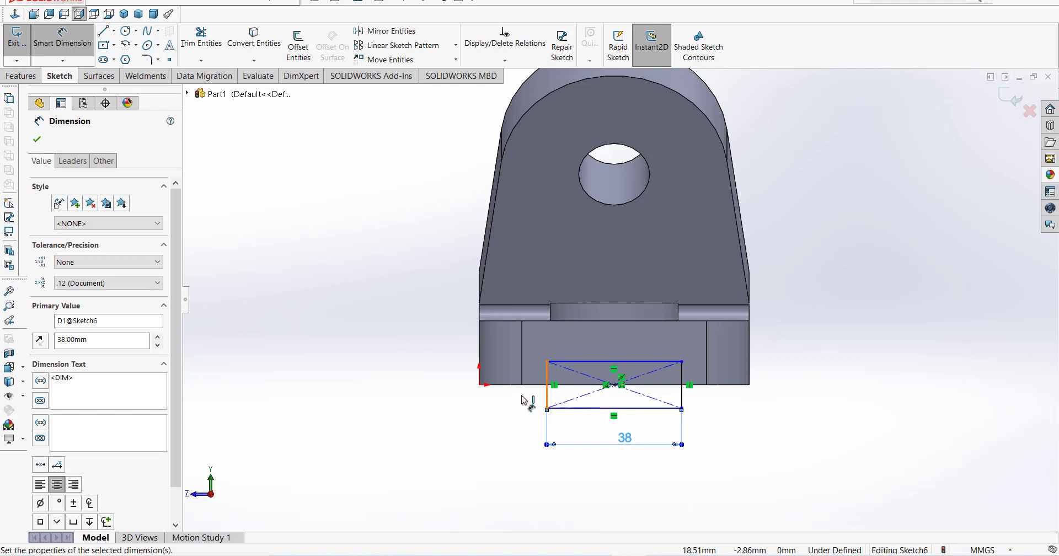
{"action": "left_click", "coordinate": [547, 396]}
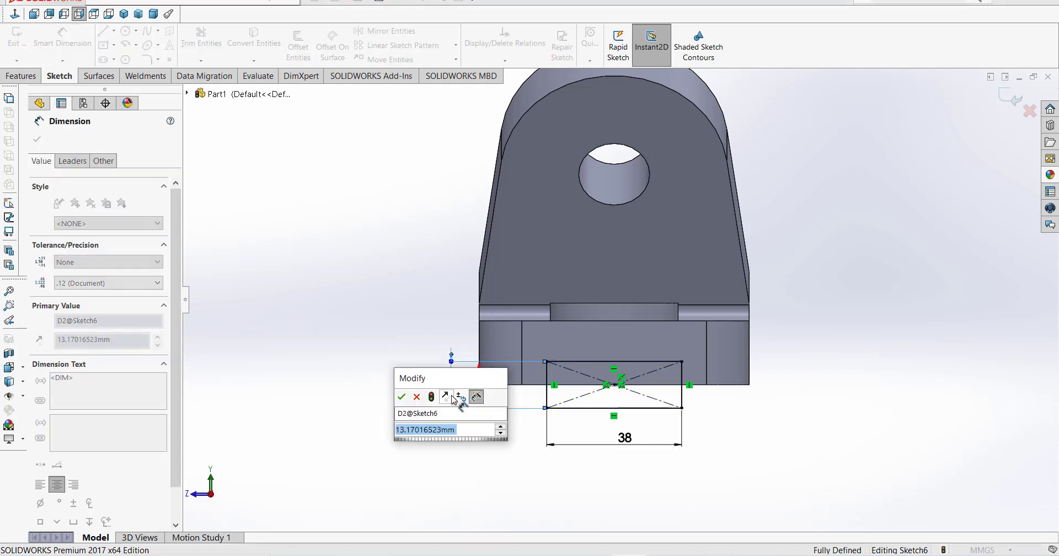
{"action": "type", "text": "12"}
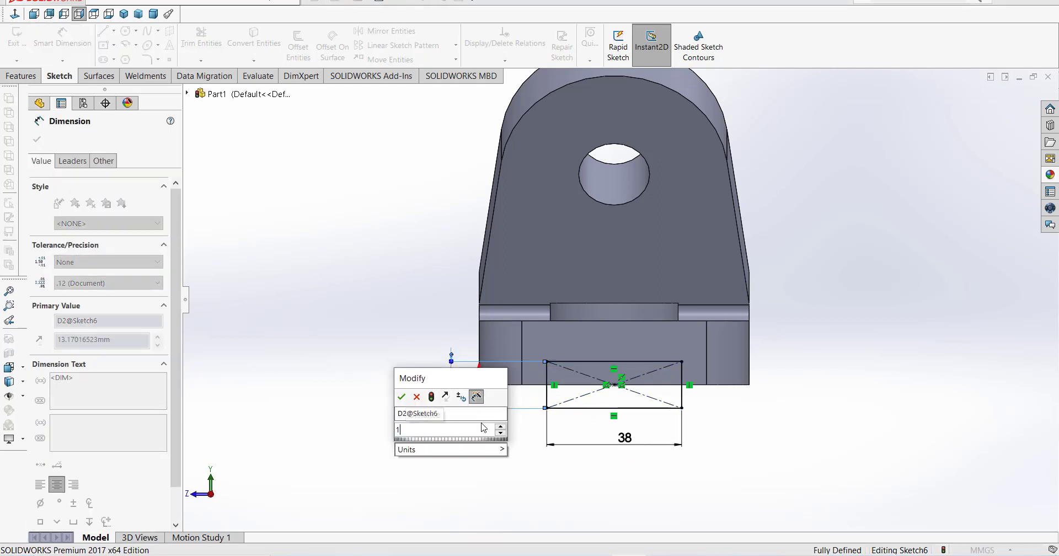
{"action": "key", "text": "Return"}
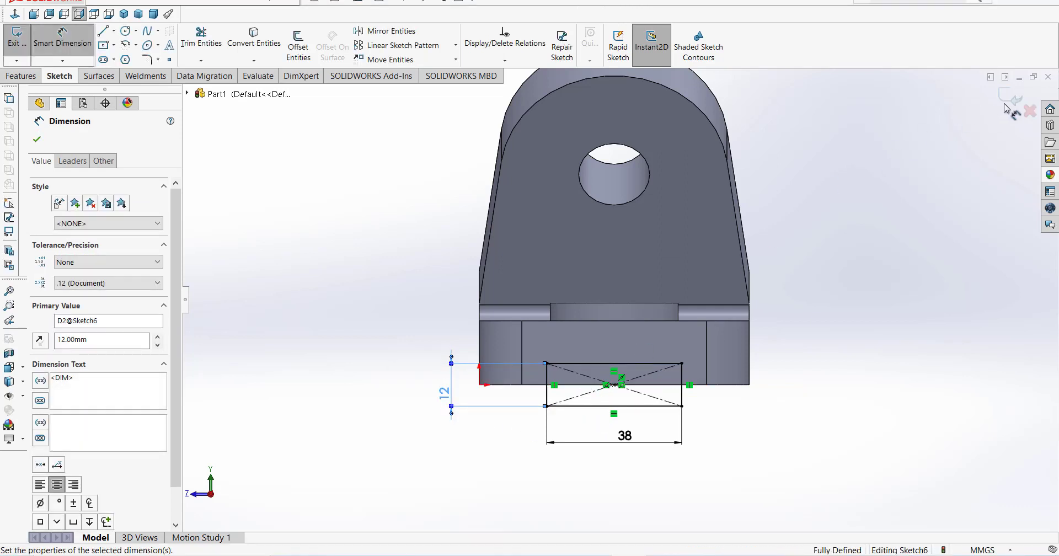
{"action": "left_click", "coordinate": [858, 384]}
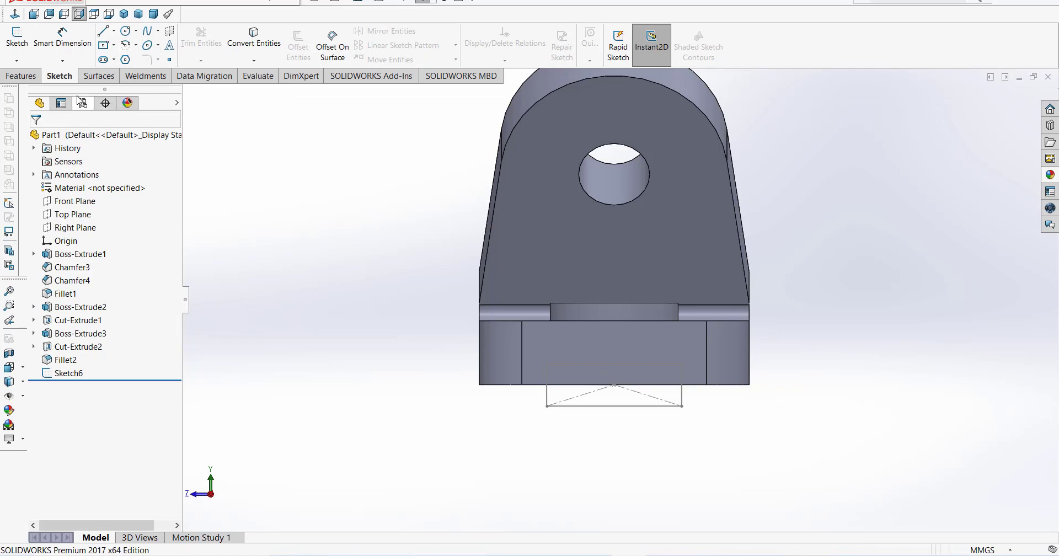
Cut the rectangle along the full length of the base with a 168 mm Blind extruded cut
{"action": "left_click", "coordinate": [26, 77]}
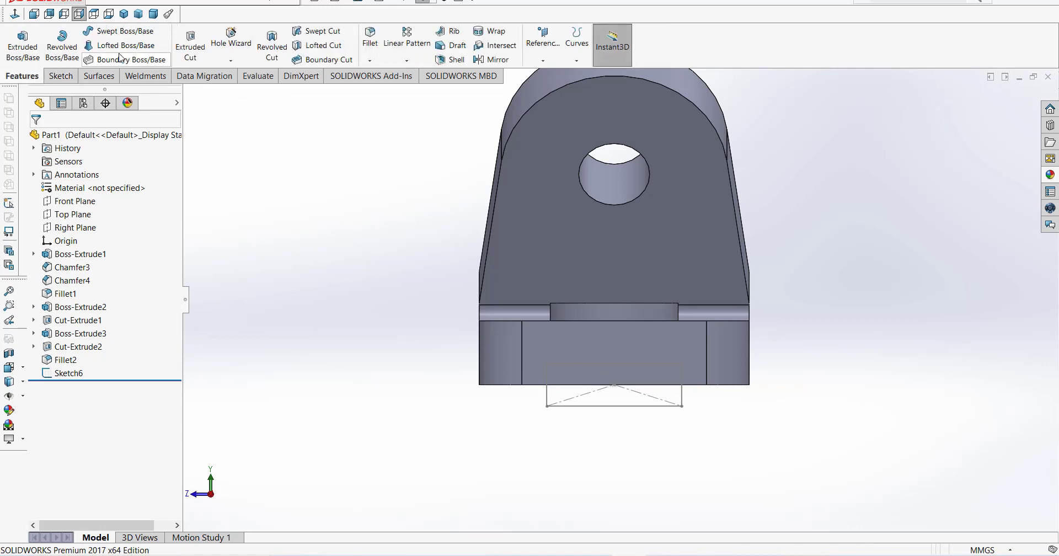
{"action": "left_click", "coordinate": [190, 47]}
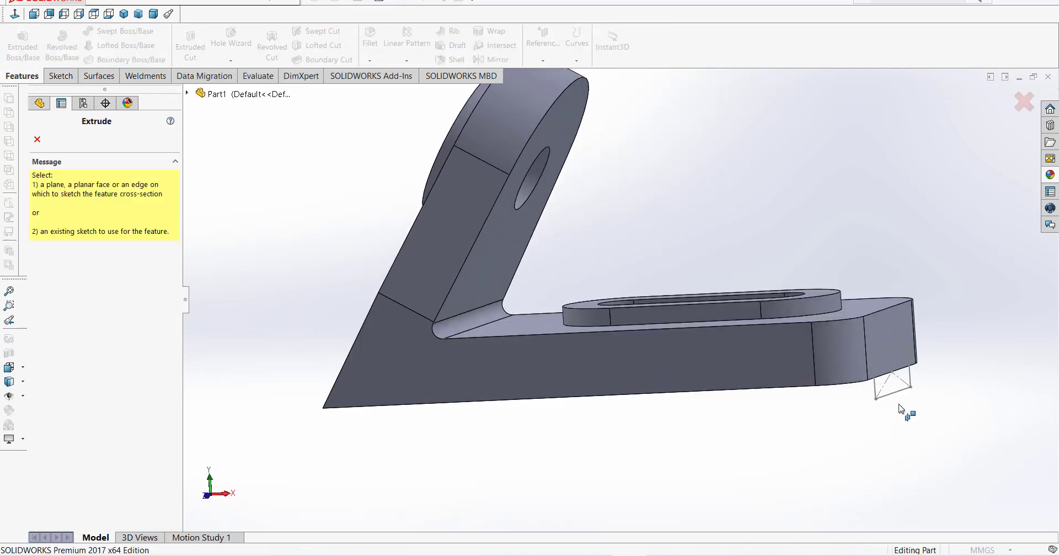
{"action": "left_click", "coordinate": [889, 401]}
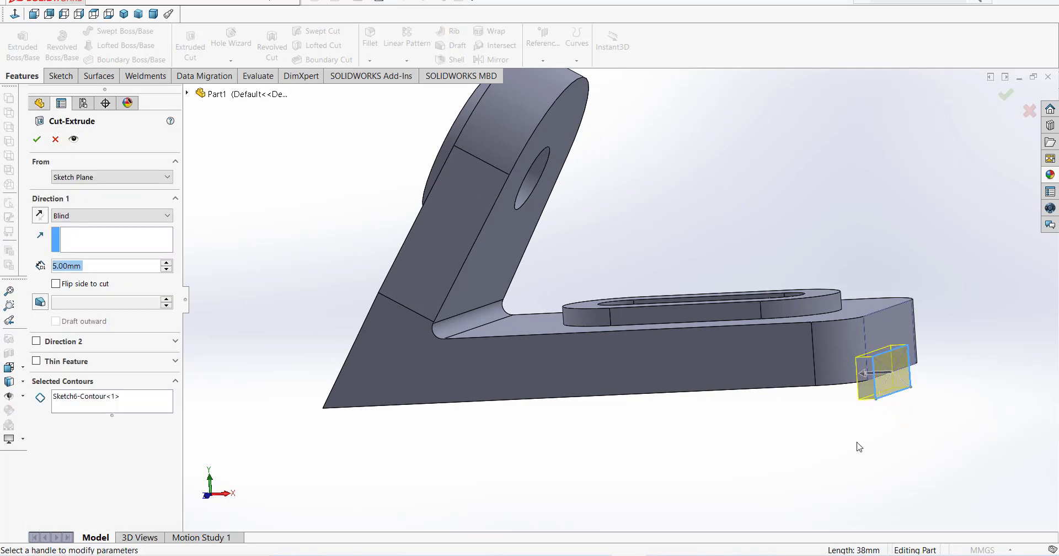
{"action": "middle_click_drag", "start_coordinate": [669, 409], "coordinate": [800, 374]}
{"action": "left_click_drag", "start_coordinate": [803, 362], "coordinate": [359, 382]}
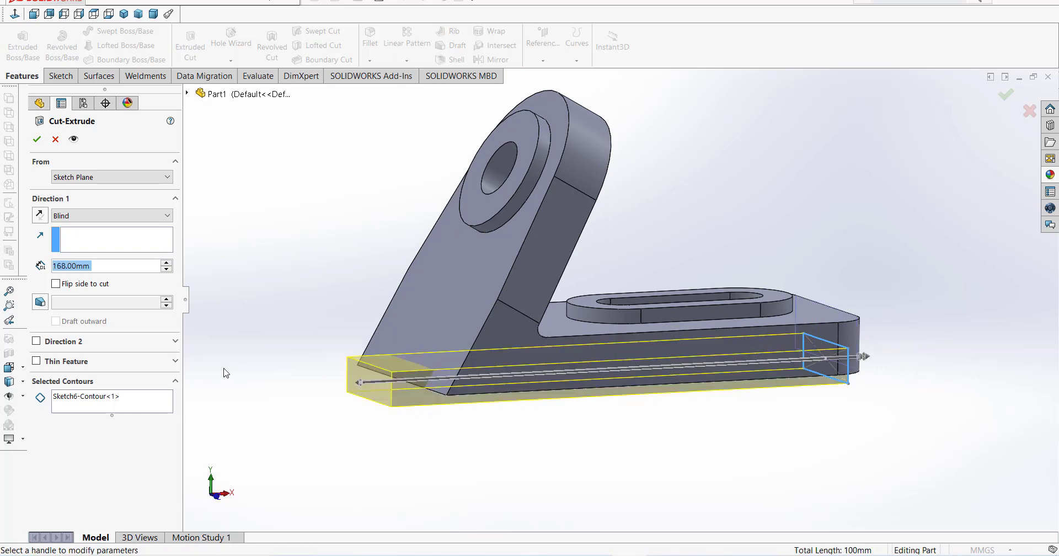
{"action": "left_click", "coordinate": [37, 139]}
Compare the grooved bracket with the exercise45.JPG drawing and inspect the model from several angles
{"action": "middle_click_drag", "start_coordinate": [766, 459], "coordinate": [662, 507]}
{"action": "key", "text": "alt+Tab"}
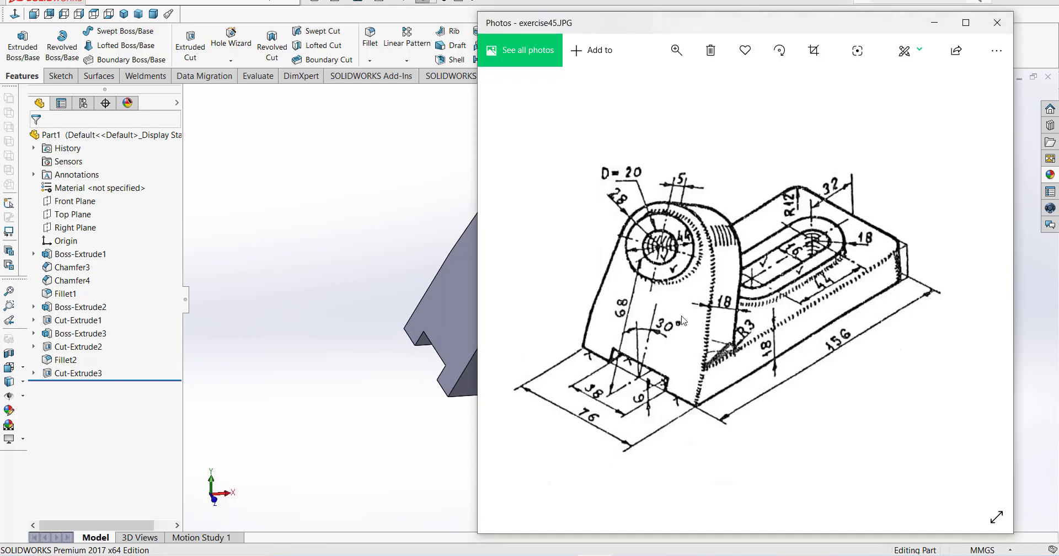
{"action": "left_click_drag", "start_coordinate": [712, 22], "coordinate": [780, 23]}
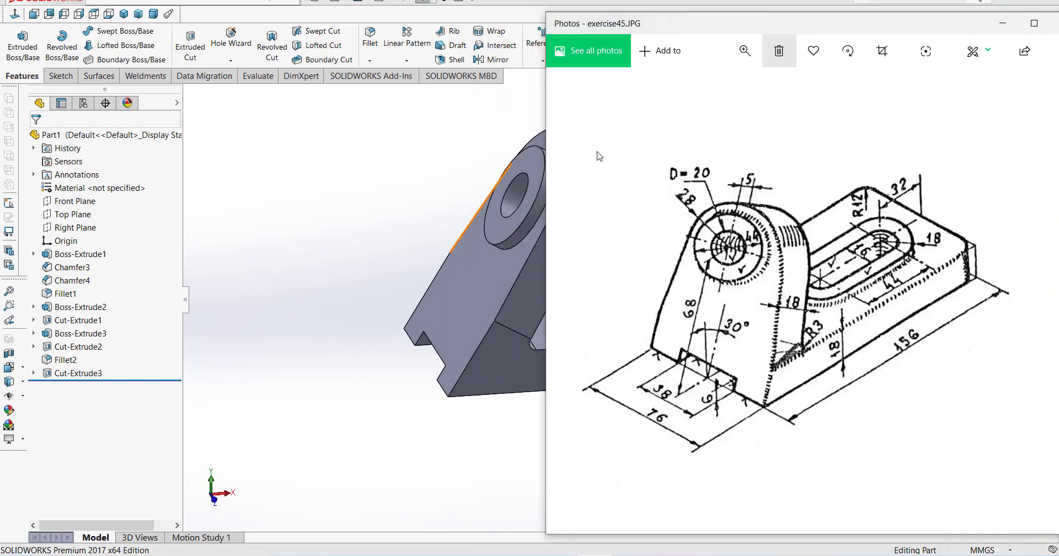
{"action": "left_click", "coordinate": [408, 186]}
{"action": "middle_click_drag", "start_coordinate": [683, 395], "coordinate": [681, 416]}
{"action": "middle_click_drag", "start_coordinate": [802, 393], "coordinate": [853, 346]}
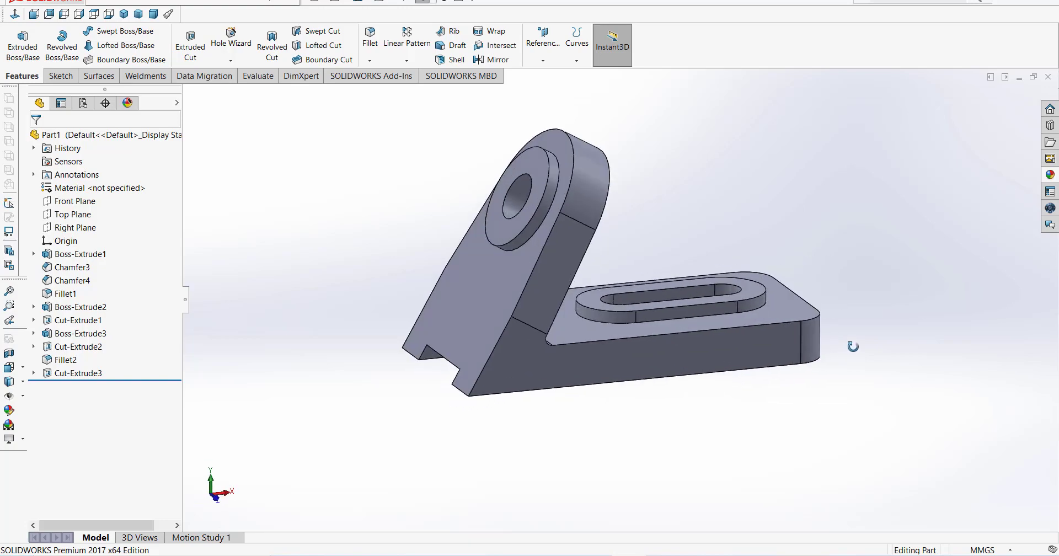